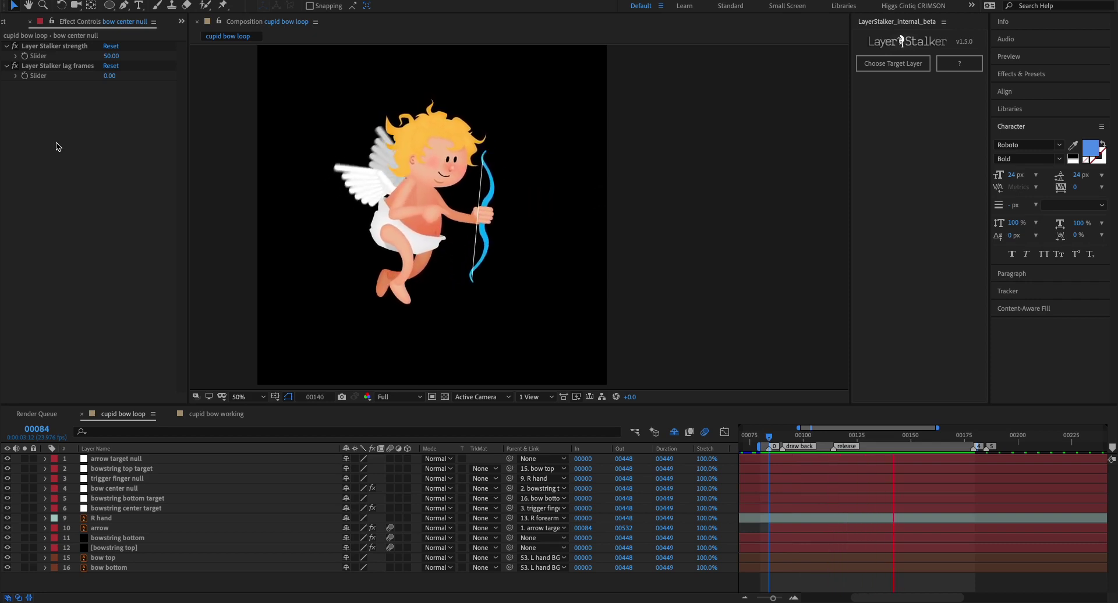
# Step: Switch to the cupid bow comp, preview frames 00075–00091, and toggle the shy layers
pyautogui.click(227, 419)
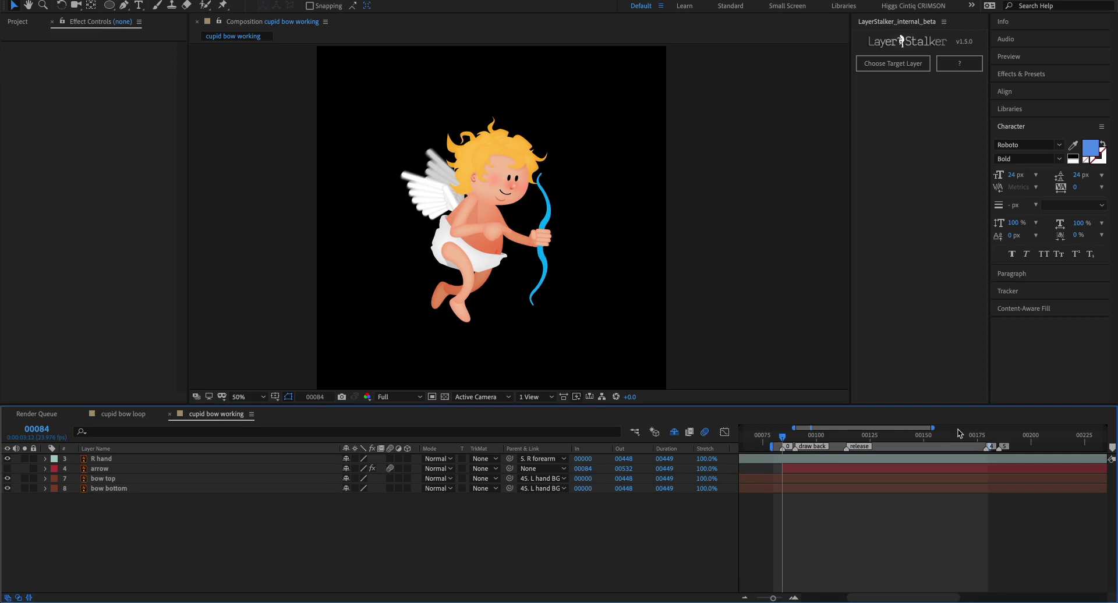
pyautogui.click(795, 438)
pyautogui.moveTo(794, 440)
pyautogui.mouseDown()
pyautogui.moveTo(768, 440)
pyautogui.moveTo(924, 447)
pyautogui.moveTo(783, 448)
pyautogui.moveTo(865, 448)
pyautogui.moveTo(810, 449)
pyautogui.mouseUp()
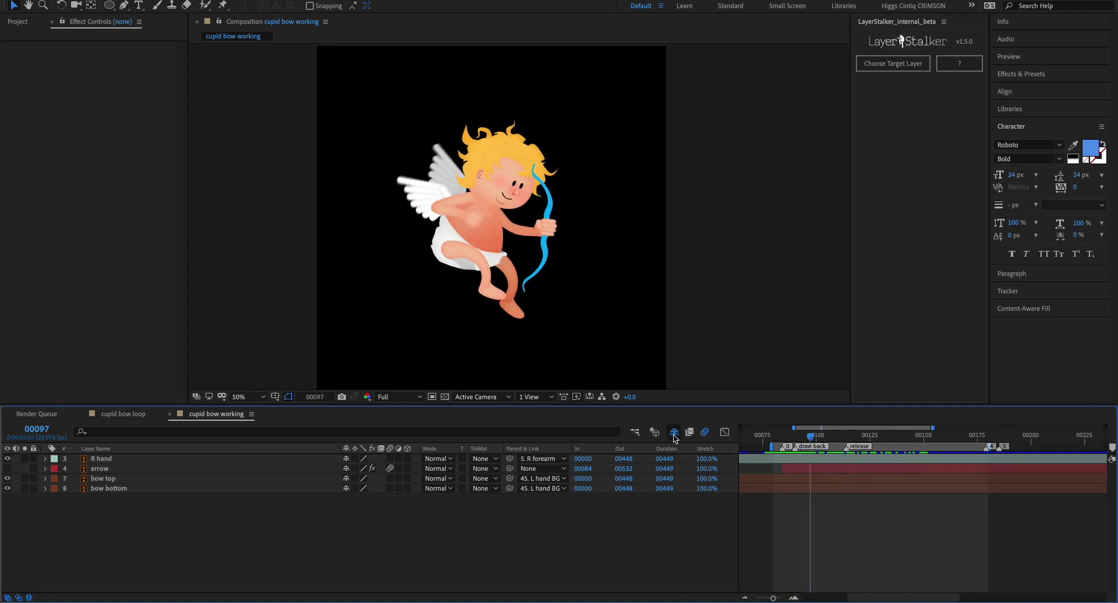
pyautogui.click(677, 435)
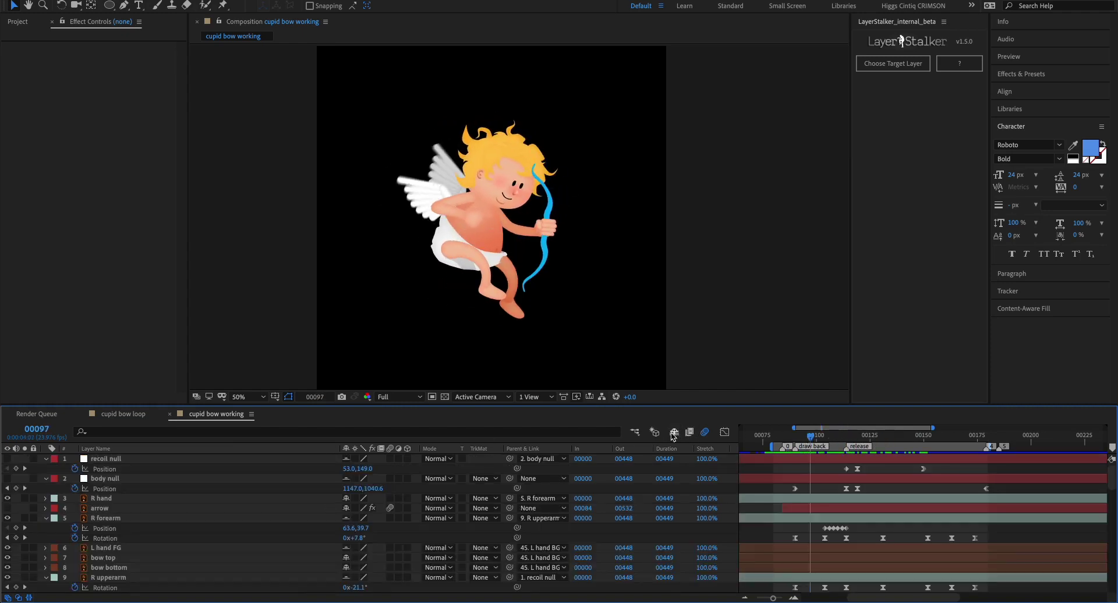
pyautogui.click(675, 433)
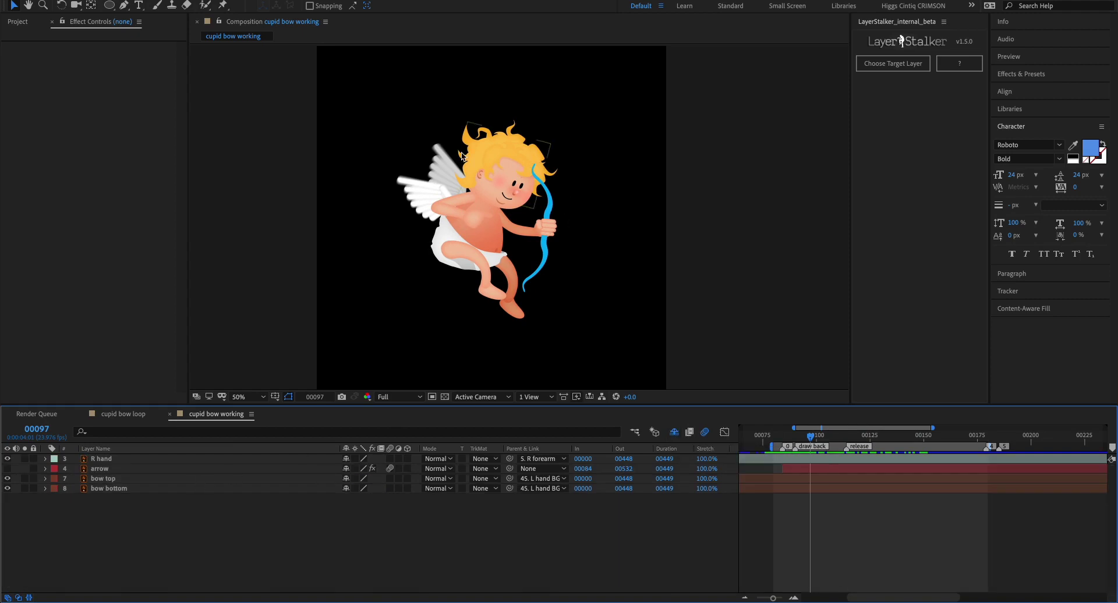
# Step: Select the bow top layer and reveal its Rotation keyframes
pyautogui.click(474, 223)
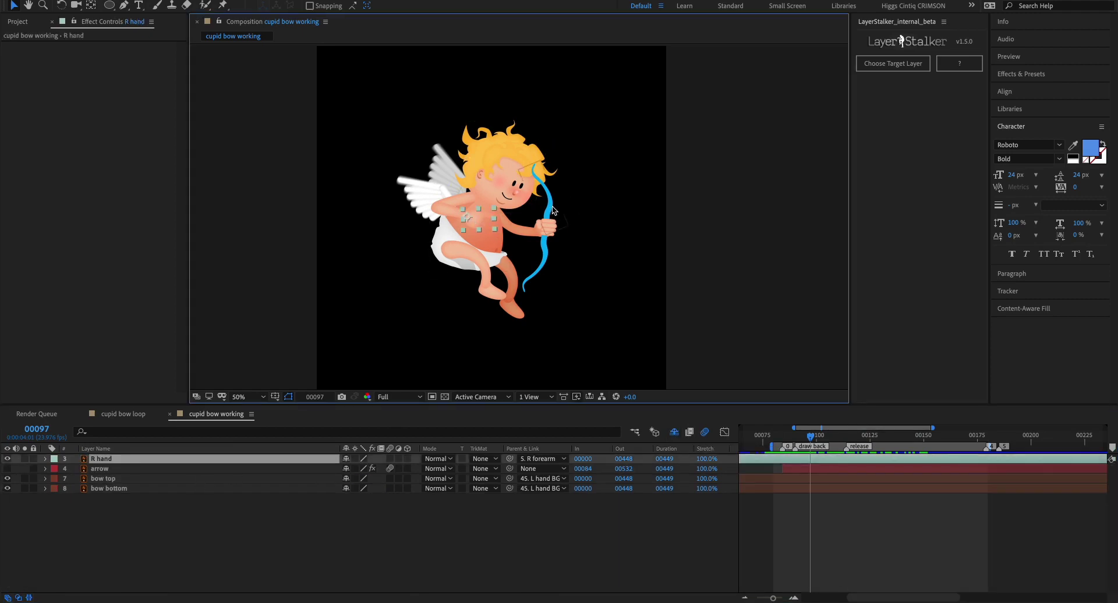
pyautogui.click(547, 266)
pyautogui.click(548, 228)
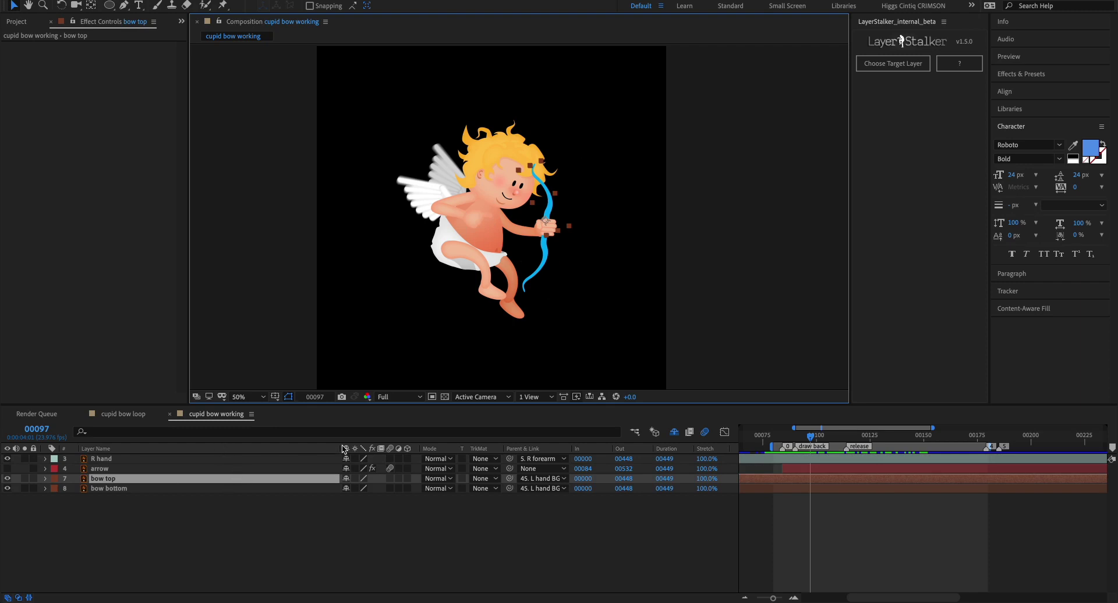
pyautogui.press('r')
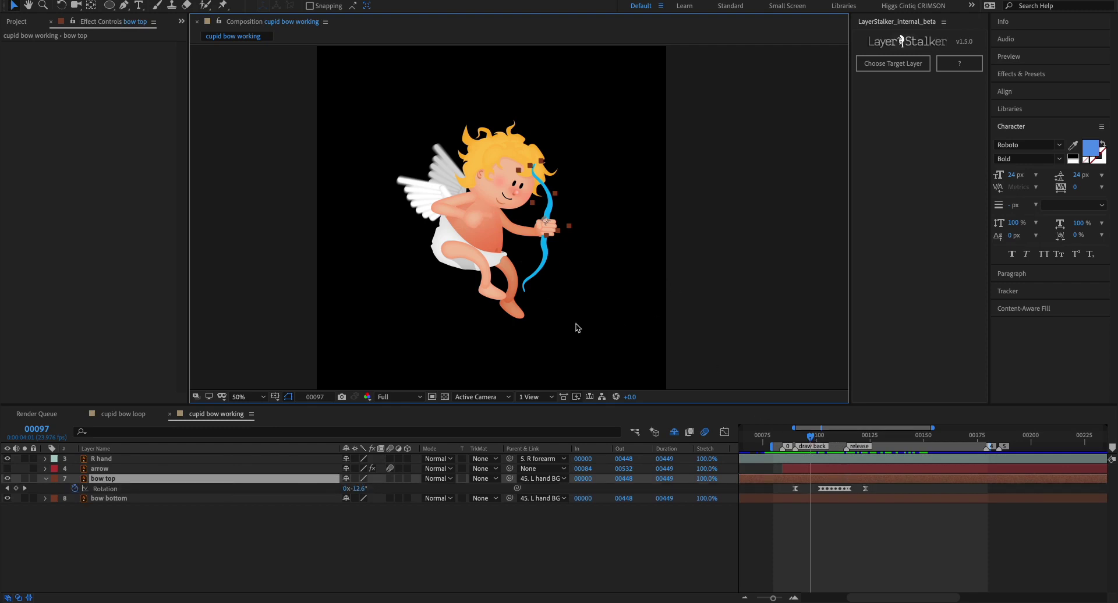
pyautogui.click(545, 254)
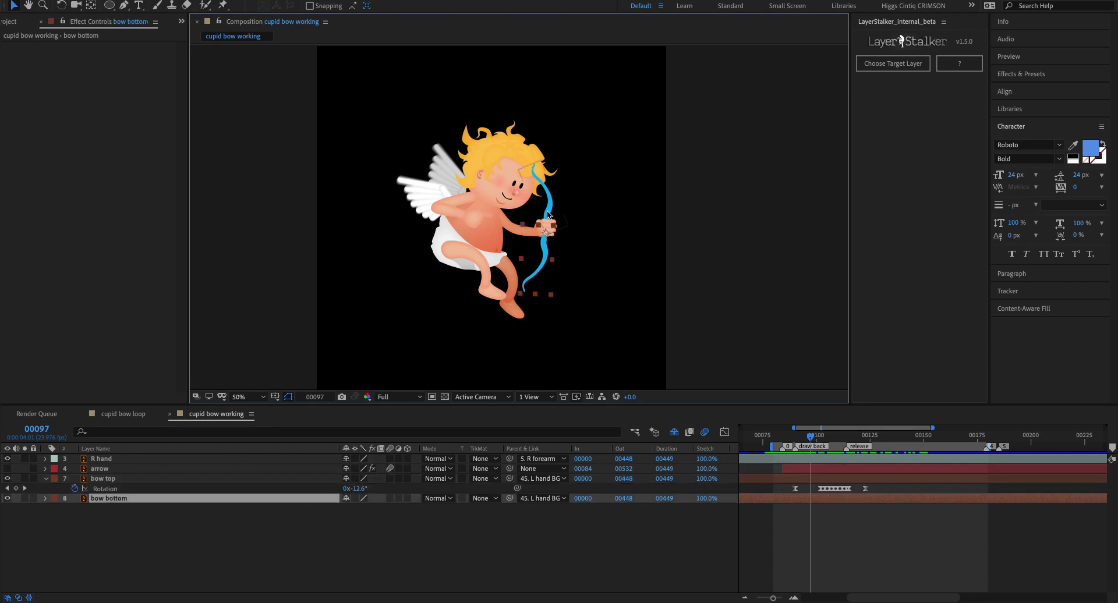
pyautogui.click(545, 233)
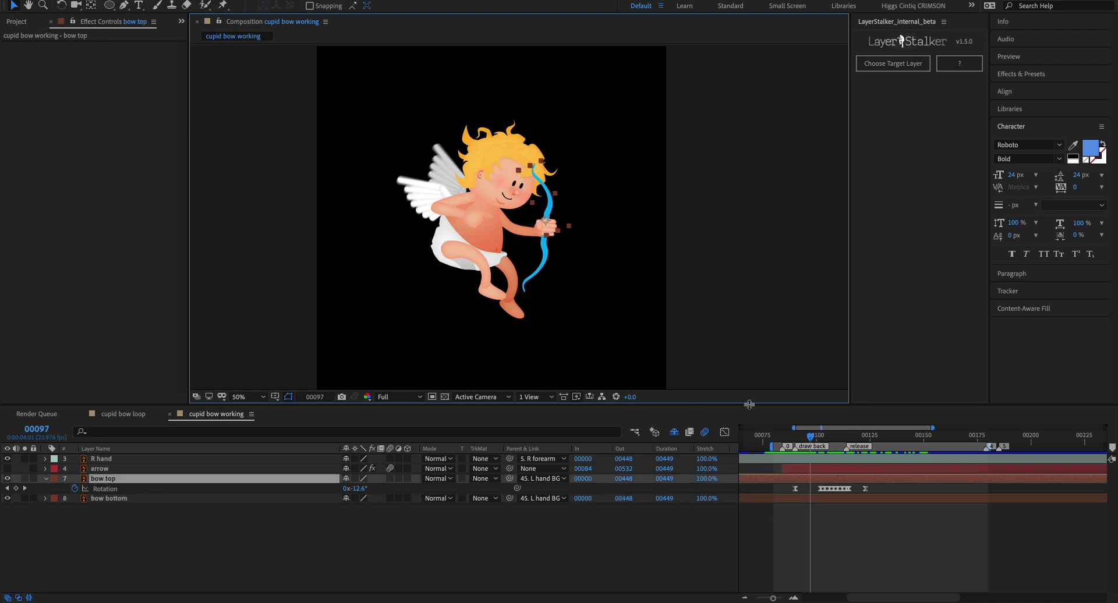
# Step: Scrub the draw-back to frame 00109, try a +18.2° bow top rotation, undo it, and preview the release
pyautogui.click(817, 440)
pyautogui.moveTo(818, 440); pyautogui.dragTo(836, 441)
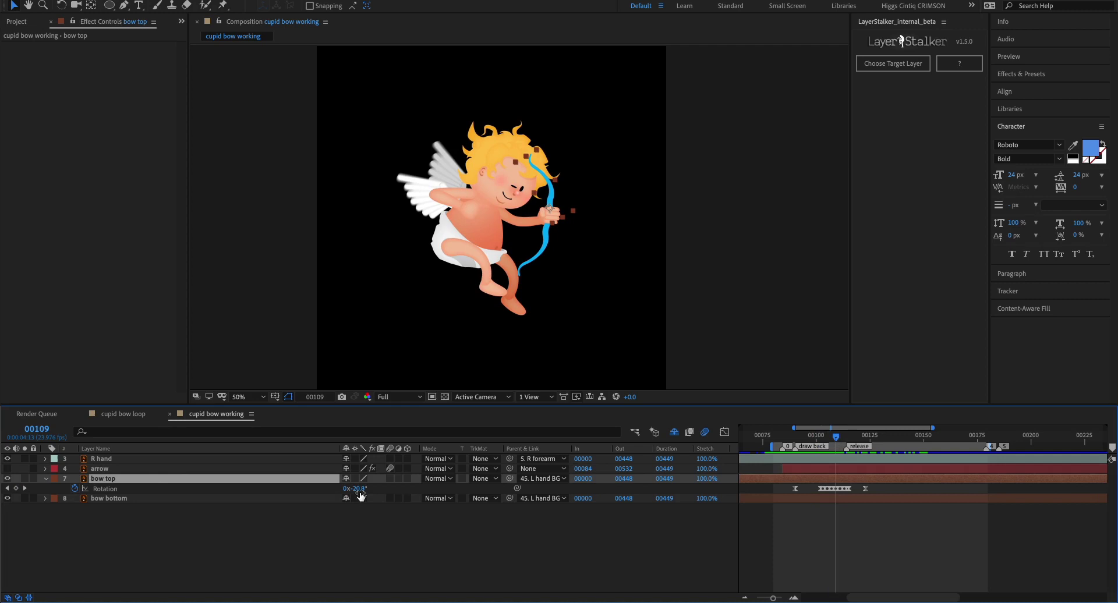
pyautogui.moveTo(356, 488)
pyautogui.mouseDown()
pyautogui.moveTo(387, 488)
pyautogui.moveTo(356, 489)
pyautogui.mouseUp()
pyautogui.hotkey('ctrl', 'z')
pyautogui.moveTo(834, 440)
pyautogui.mouseDown()
pyautogui.moveTo(821, 440)
pyautogui.moveTo(845, 436)
pyautogui.mouseUp()
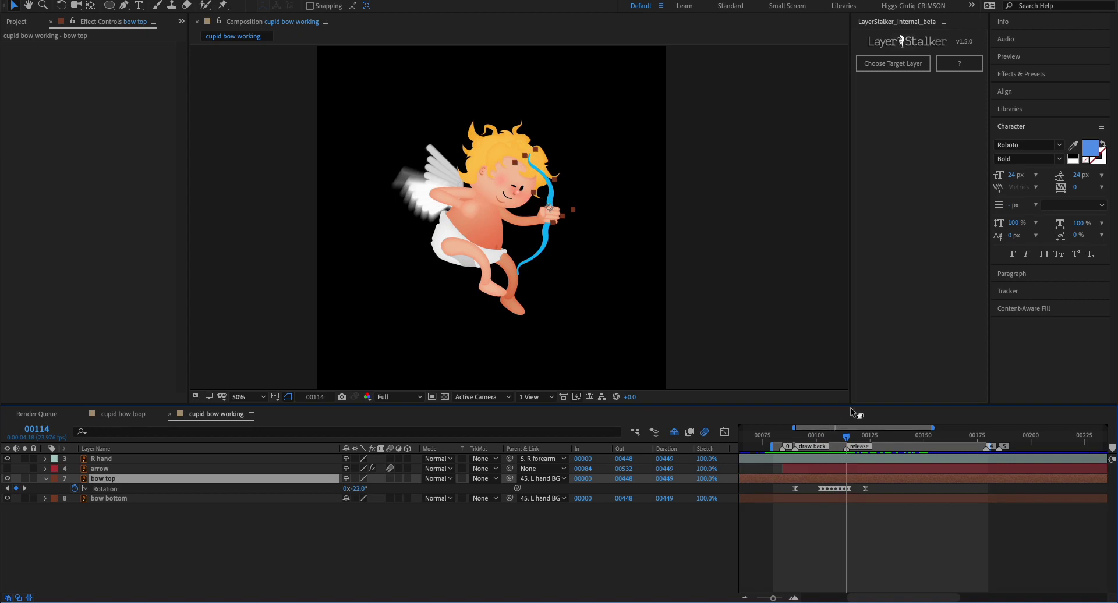
# Step: Step between frames 00114, 00115 and 00116 to compare the release poses
pyautogui.press('pagedown')
pyautogui.press('pageup')
pyautogui.press('pagedown')
pyautogui.press('pagedown')
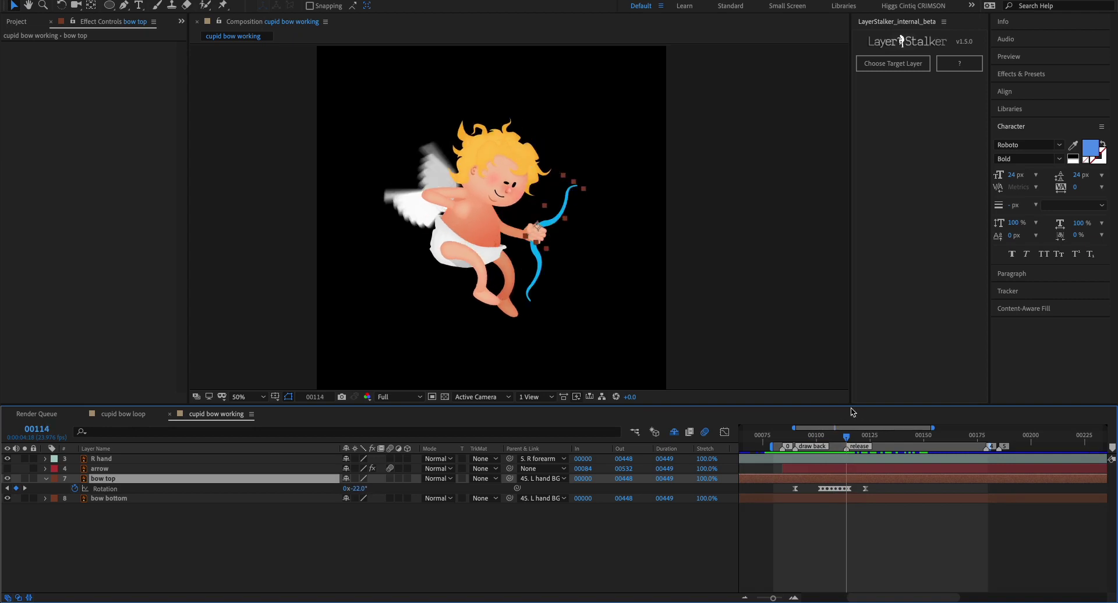
pyautogui.press('pageup')
pyautogui.press('pagedown')
pyautogui.press('pageup')
pyautogui.press('pagedown')
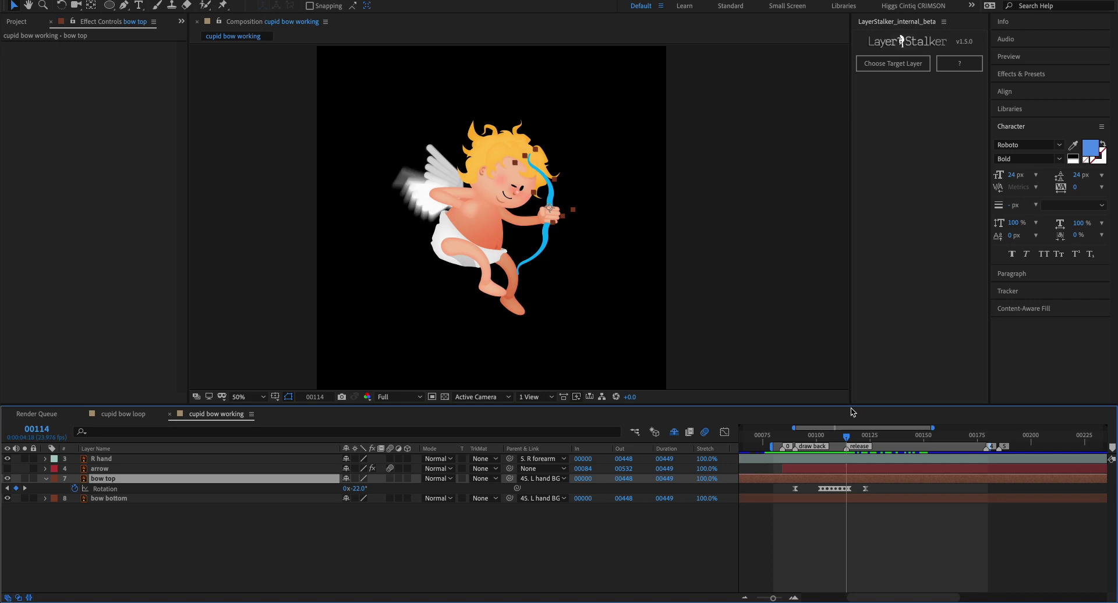
# Step: Step back one frame to 00115
pyautogui.press('pageup')
pyautogui.press('pageup')
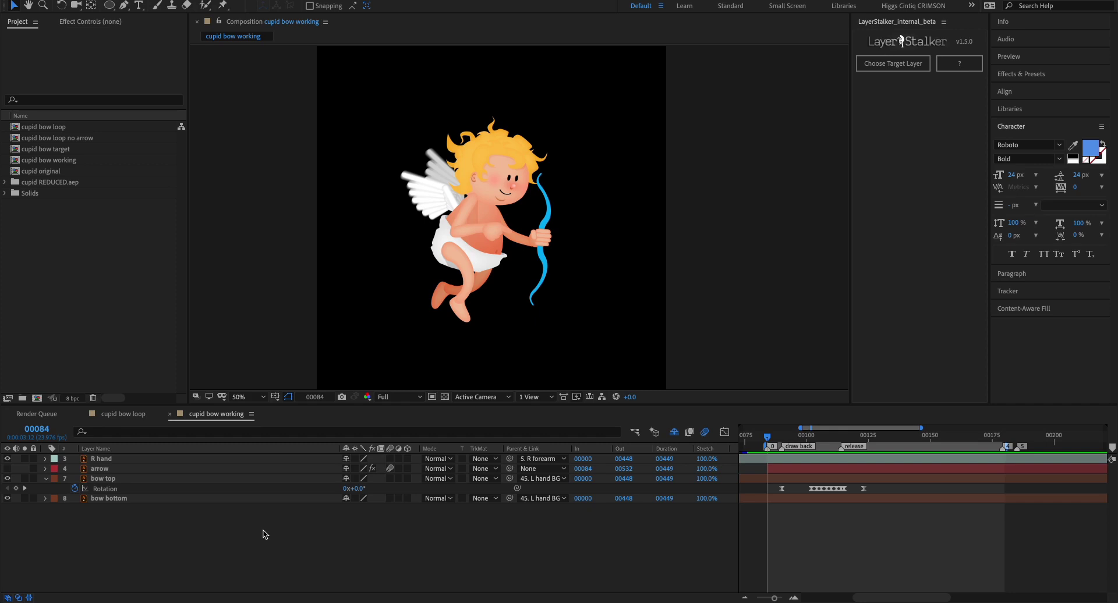
# Step: Add a null layer named 'bowstring top target'
pyautogui.click(262, 529)
pyautogui.hotkey('ctrl', 'alt', 'shift', 'y')
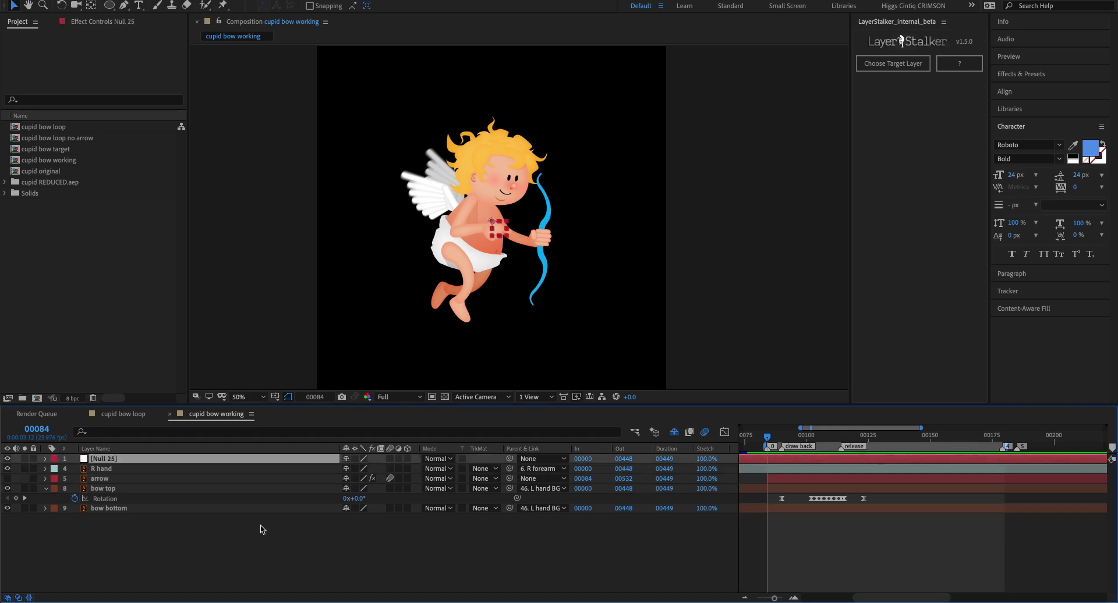
pyautogui.press('Return')
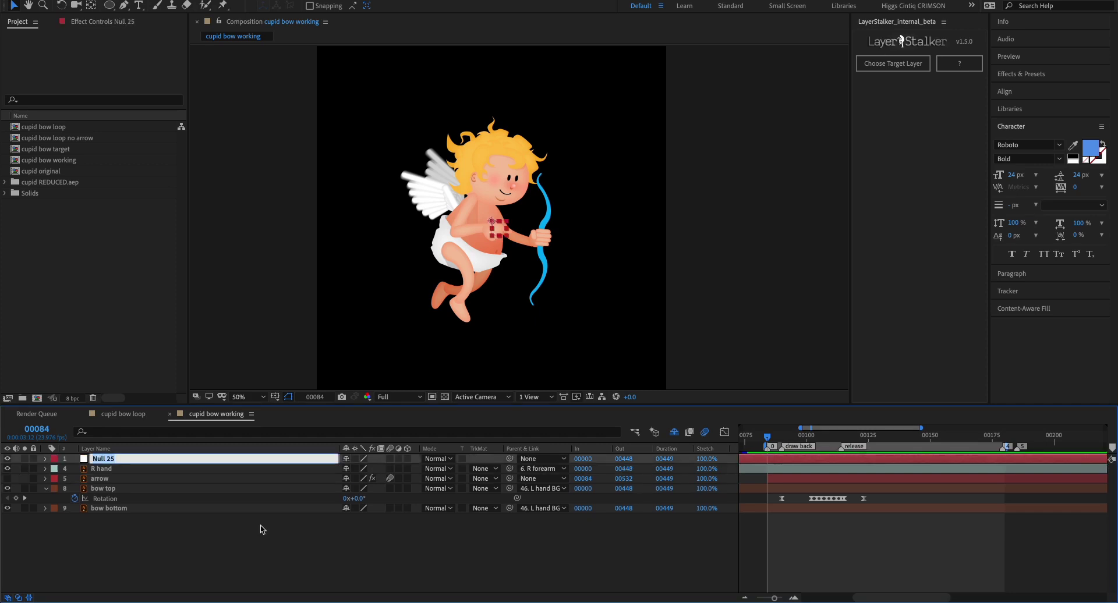
pyautogui.write('bowstring top target')
pyautogui.press('Return')
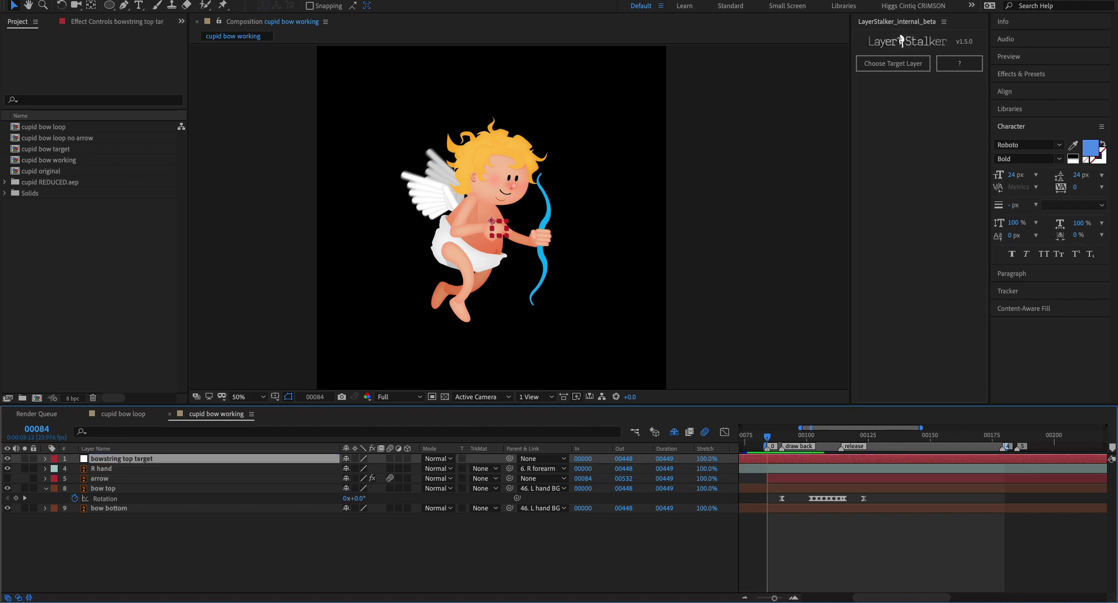
# Step: Add a second null named 'bowstring bottom target' and create an Untitled 1 project folder
pyautogui.hotkey('ctrl', 'alt', 'shift', 'y')
pyautogui.press('Return')
pyautogui.write('bow')
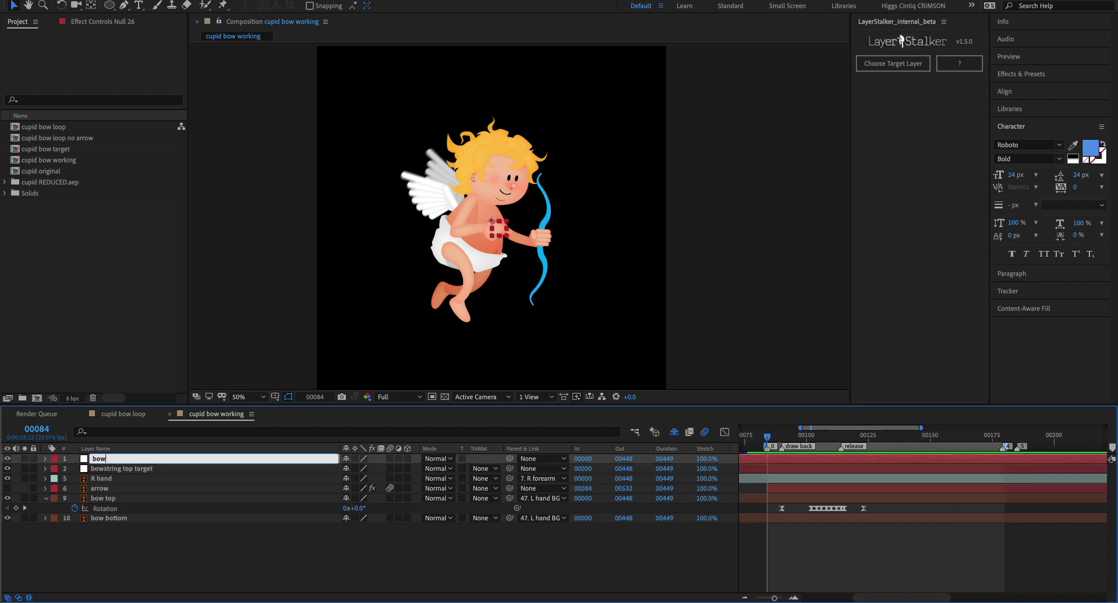
pyautogui.write('string bottom target')
pyautogui.press('Return')
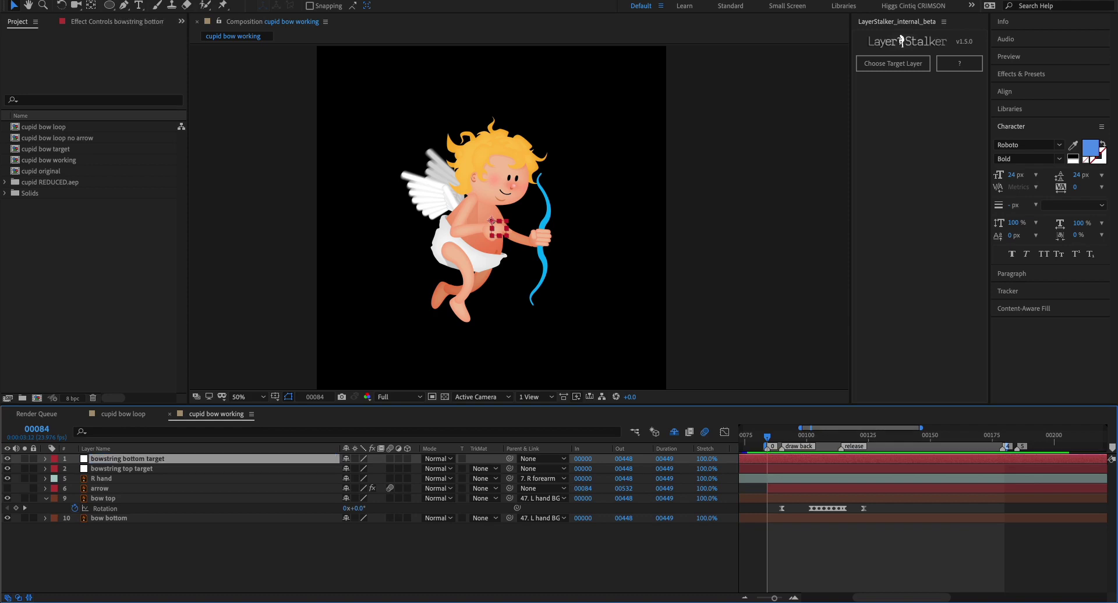
pyautogui.hotkey('ctrl', 'alt', 'shift', 'n')
pyautogui.press('Return')
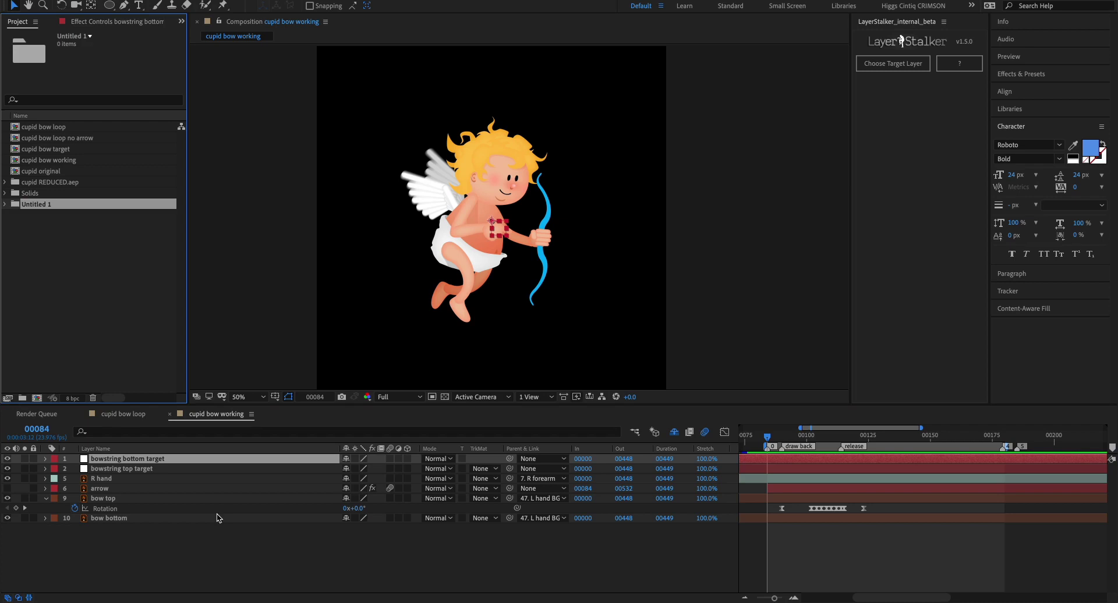
# Step: Add a third null named 'bowstring center target' and move it just below bowstring top target
pyautogui.click(226, 511)
pyautogui.hotkey('ctrl', 'alt', 'shift', 'y')
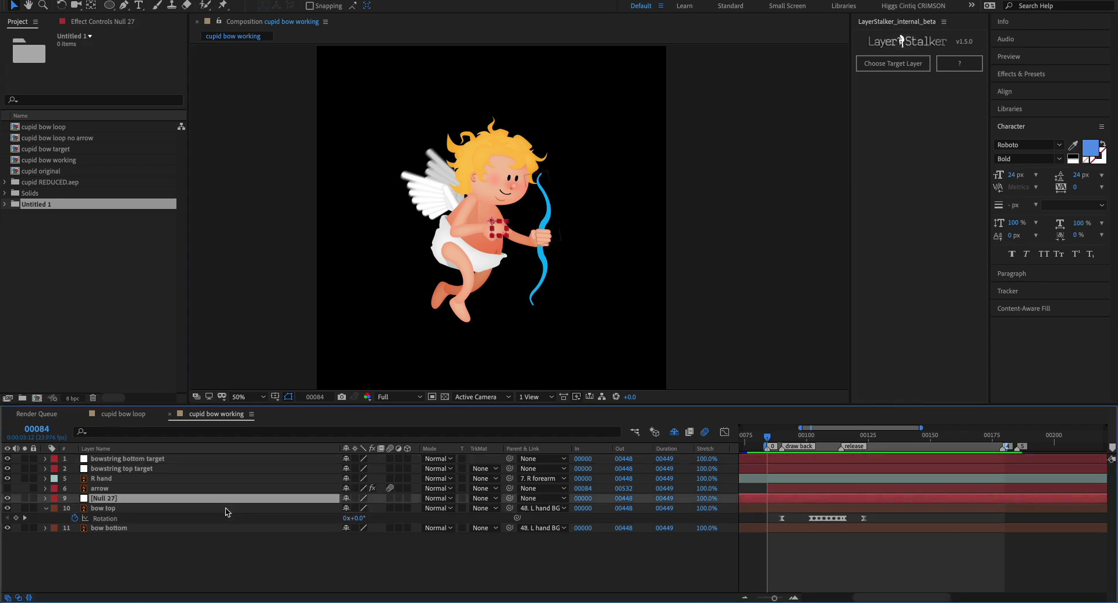
pyautogui.press('Return')
pyautogui.write('bowstrin')
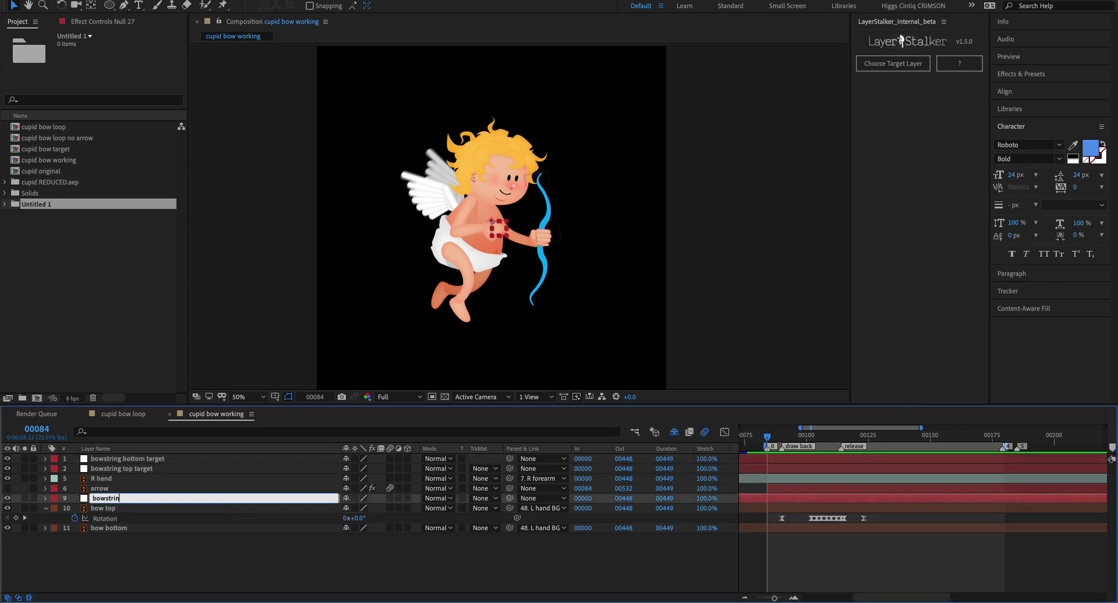
pyautogui.write('g center target')
pyautogui.press('Return')
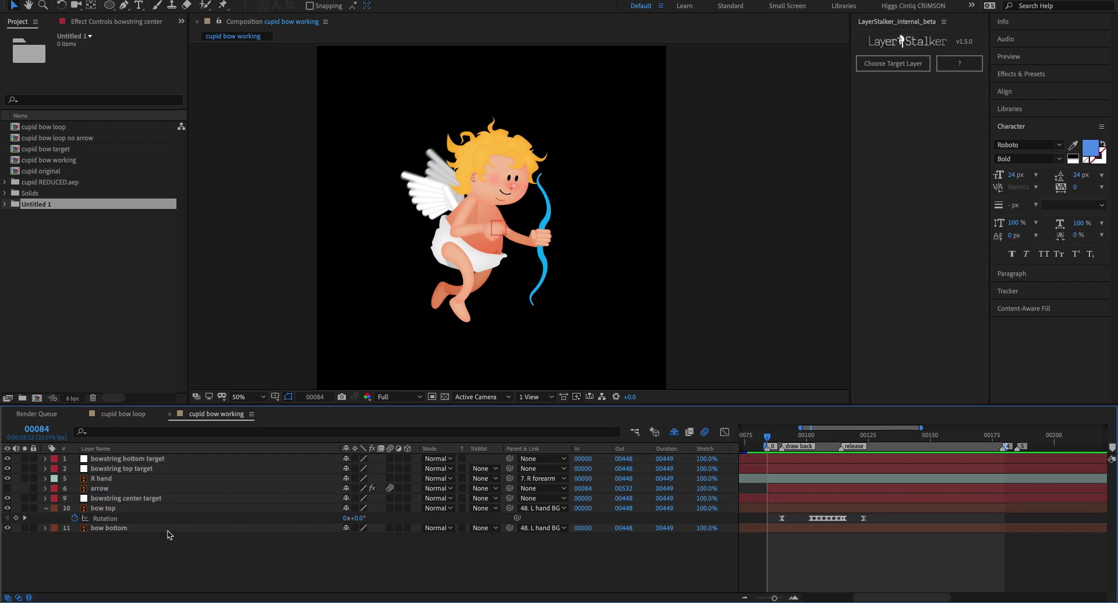
pyautogui.moveTo(166, 498); pyautogui.dragTo(157, 478)
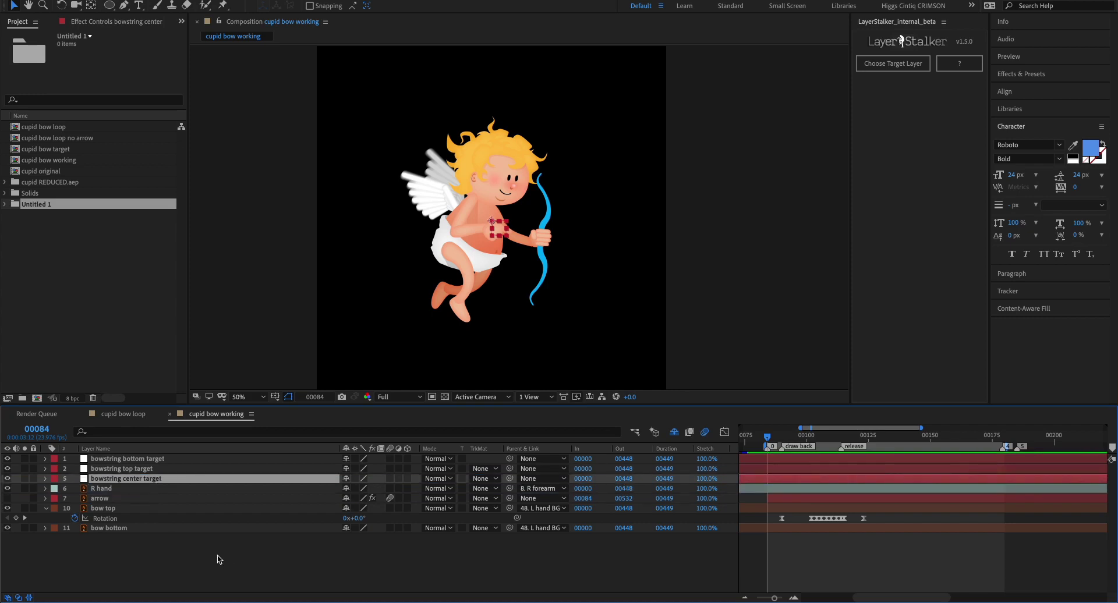
# Step: Parent bowstring top target to bow top and place it at the bow's upper tip
pyautogui.click(173, 469)
pyautogui.click(175, 461)
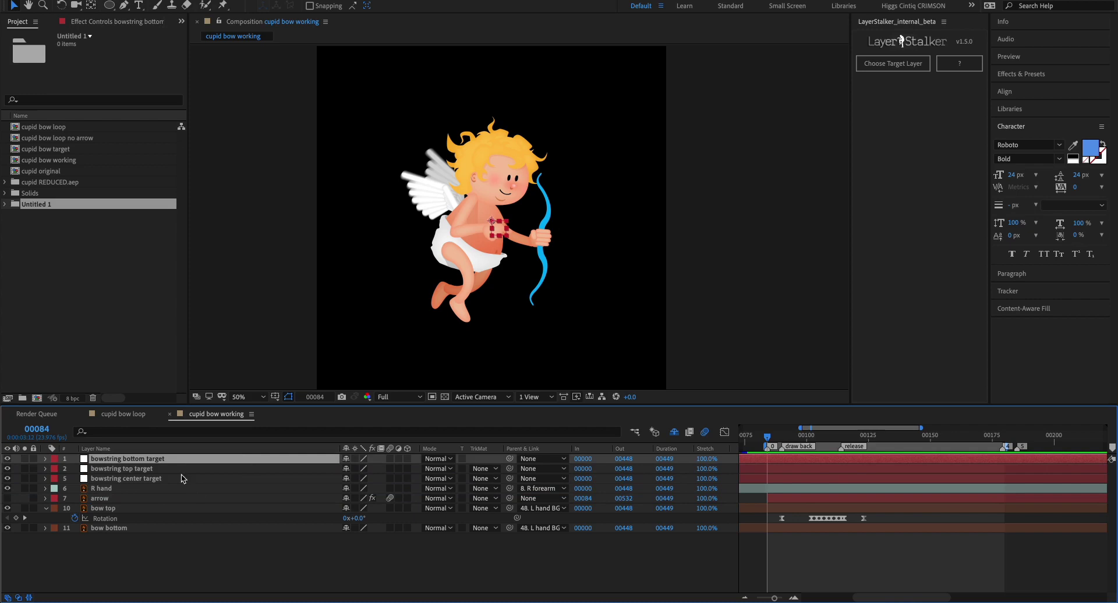
pyautogui.click(175, 469)
pyautogui.moveTo(510, 469); pyautogui.dragTo(159, 513)
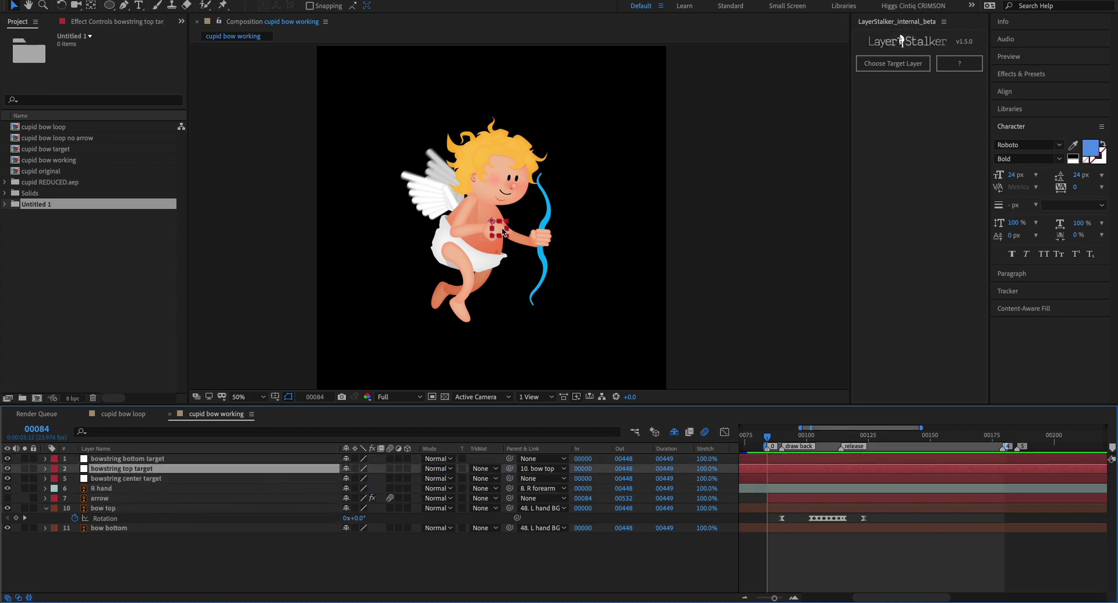
pyautogui.moveTo(501, 230); pyautogui.dragTo(549, 185)
pyautogui.press('Return')
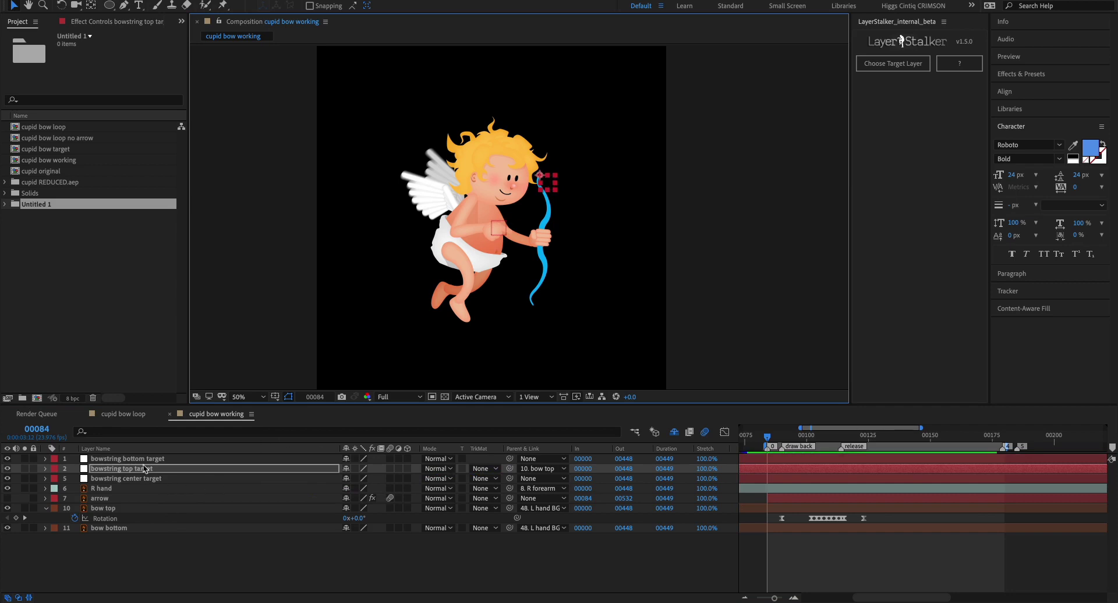
# Step: Parent bowstring bottom target to bow bottom and move it to the bow's lower tip
pyautogui.click(157, 460)
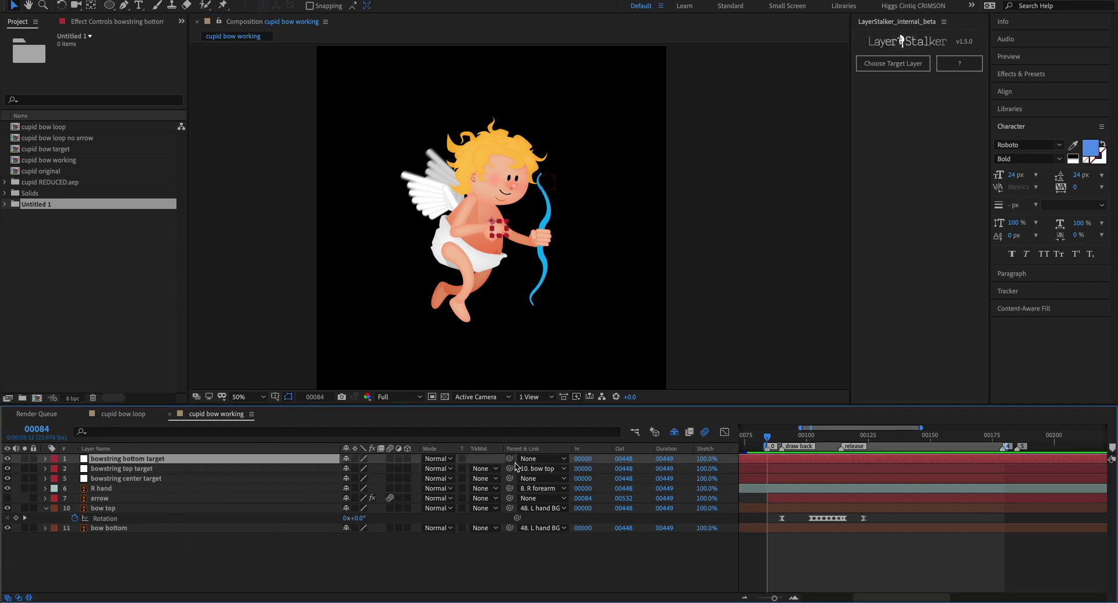
pyautogui.moveTo(510, 460); pyautogui.dragTo(145, 528)
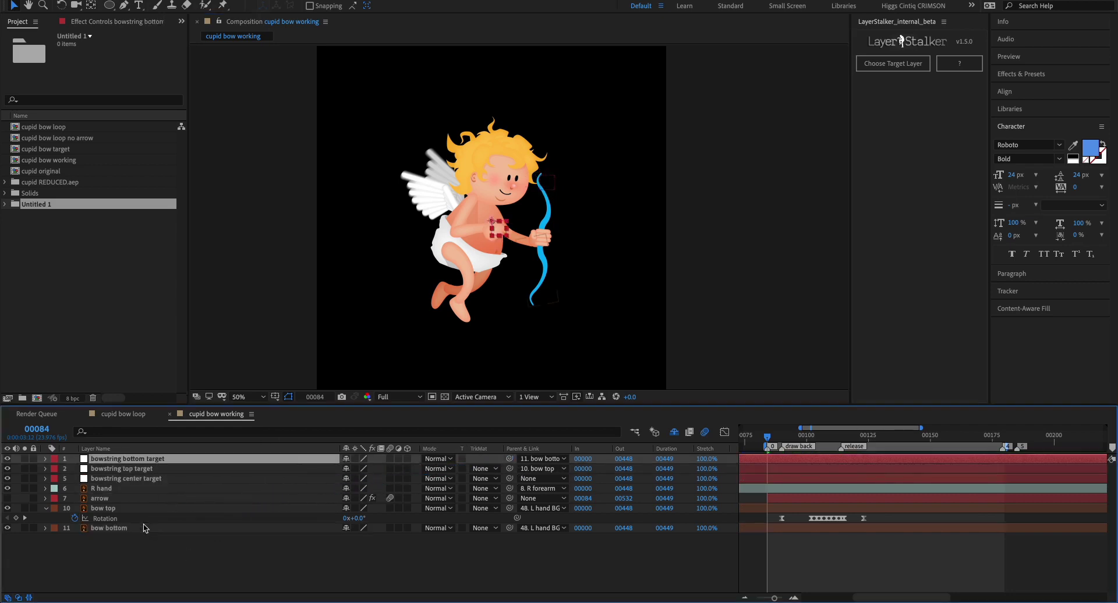
pyautogui.moveTo(502, 232); pyautogui.dragTo(542, 310)
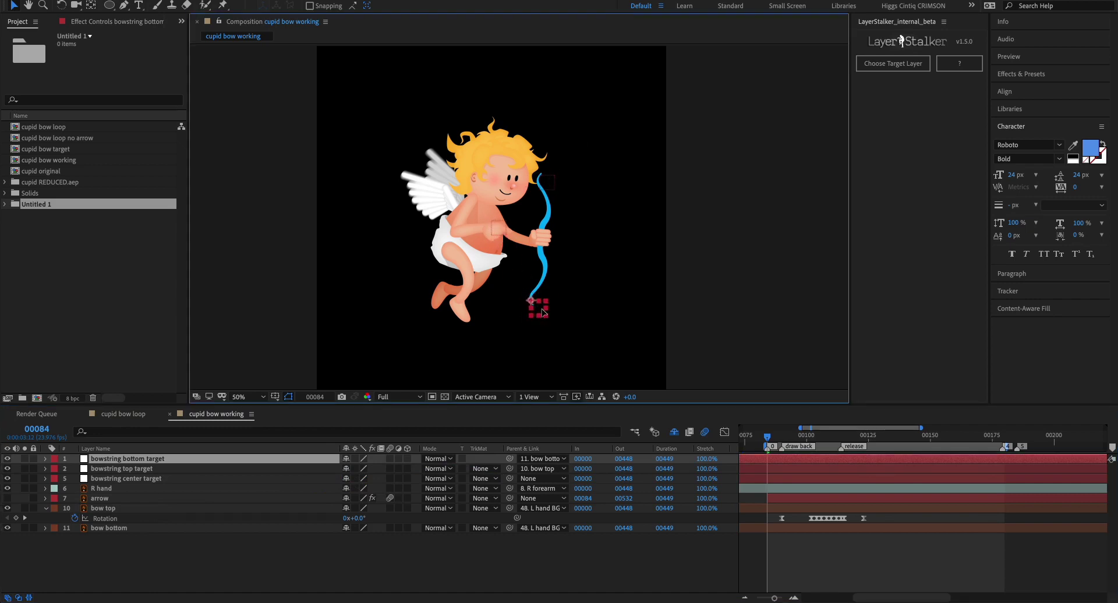
pyautogui.press('Return')
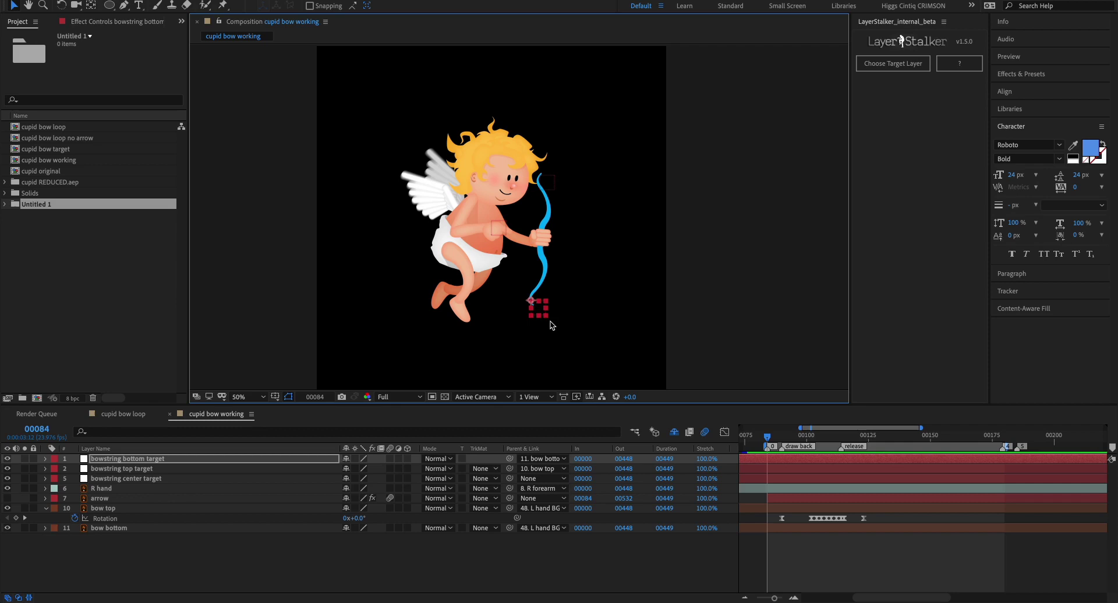
# Step: Move bowstring center target onto the cupid's chest and preview frames 00084–00101
pyautogui.click(156, 479)
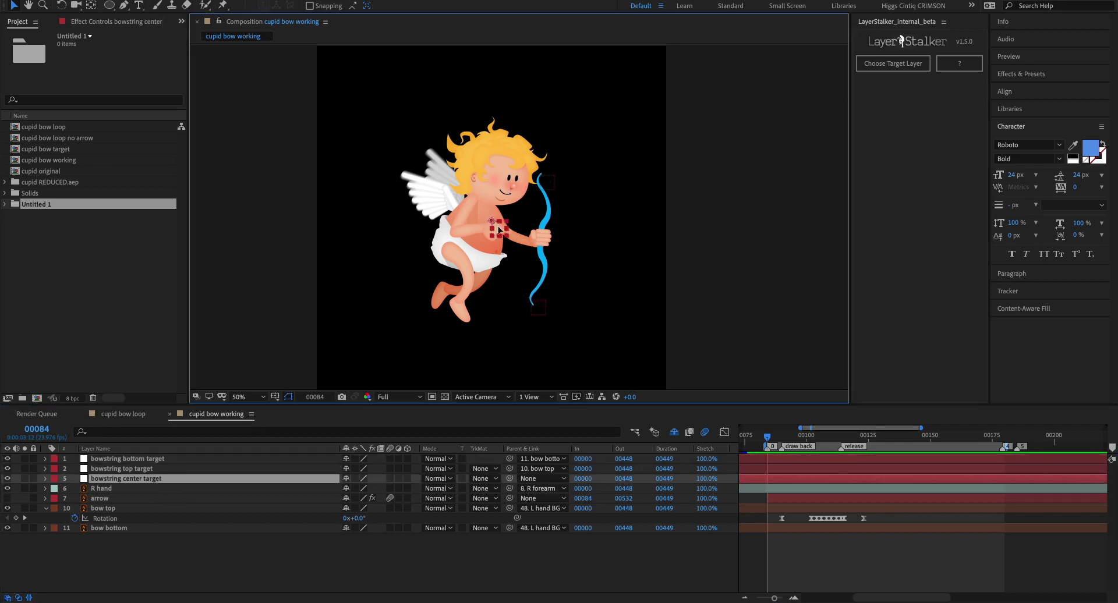
pyautogui.moveTo(509, 231); pyautogui.dragTo(481, 245)
pyautogui.press('Return')
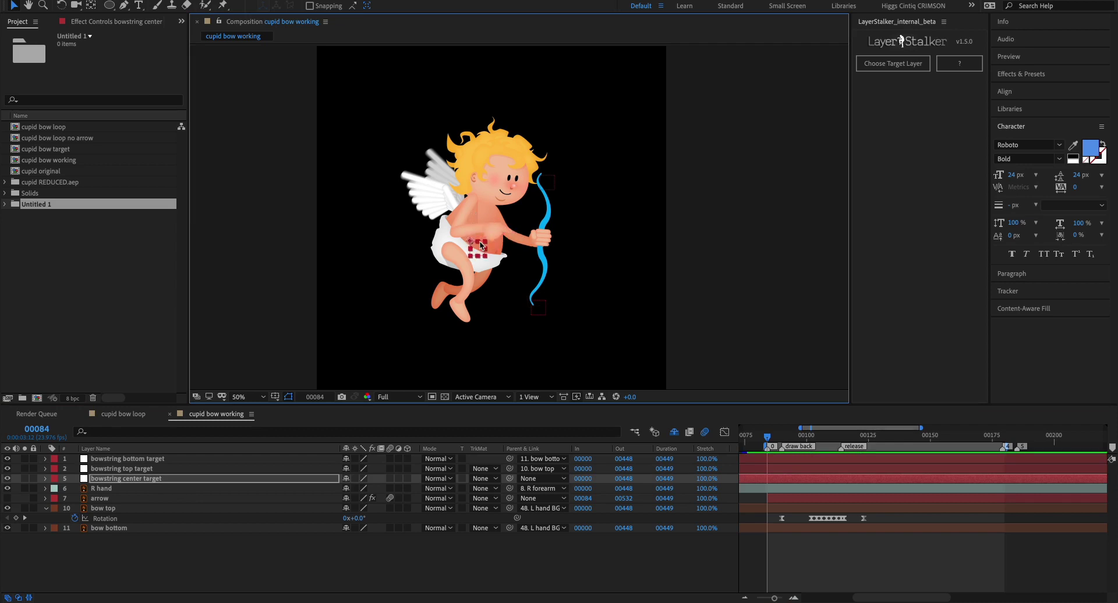
pyautogui.moveTo(783, 438)
pyautogui.mouseDown()
pyautogui.moveTo(809, 439)
pyautogui.moveTo(794, 440)
pyautogui.mouseUp()
pyautogui.click(530, 291)
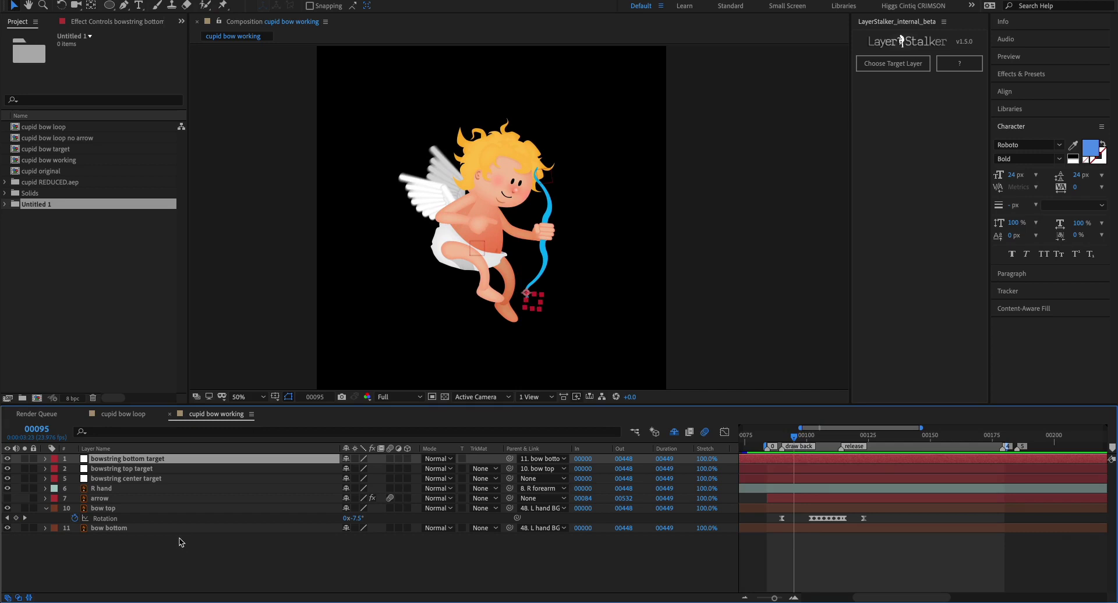
# Step: Create a solid named 'bowstring' and place it between R hand and arrow
pyautogui.click(210, 557)
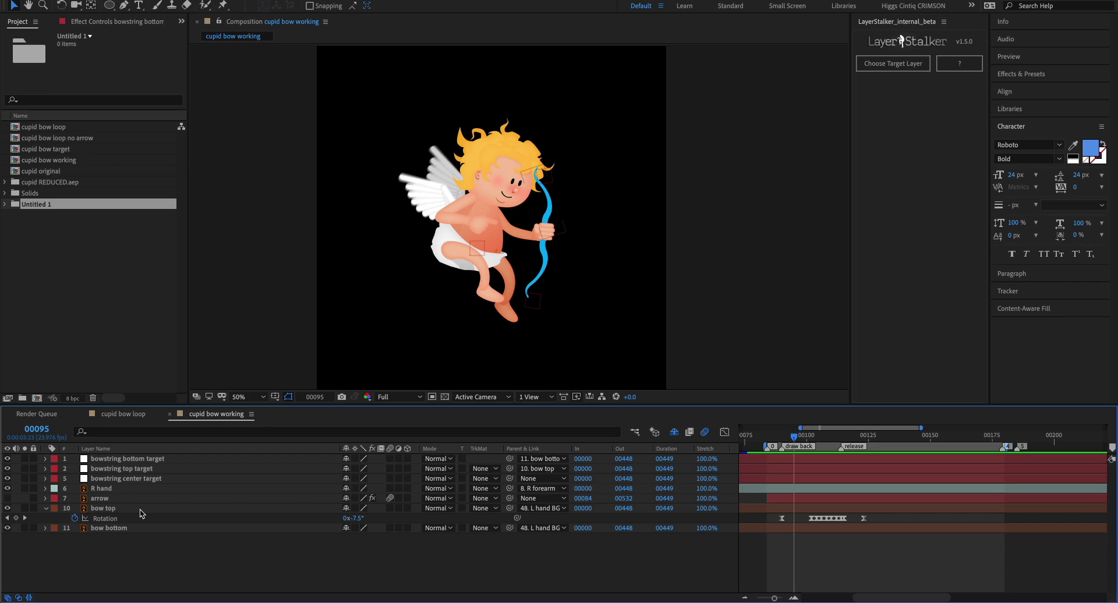
pyautogui.hotkey('ctrl', 'y')
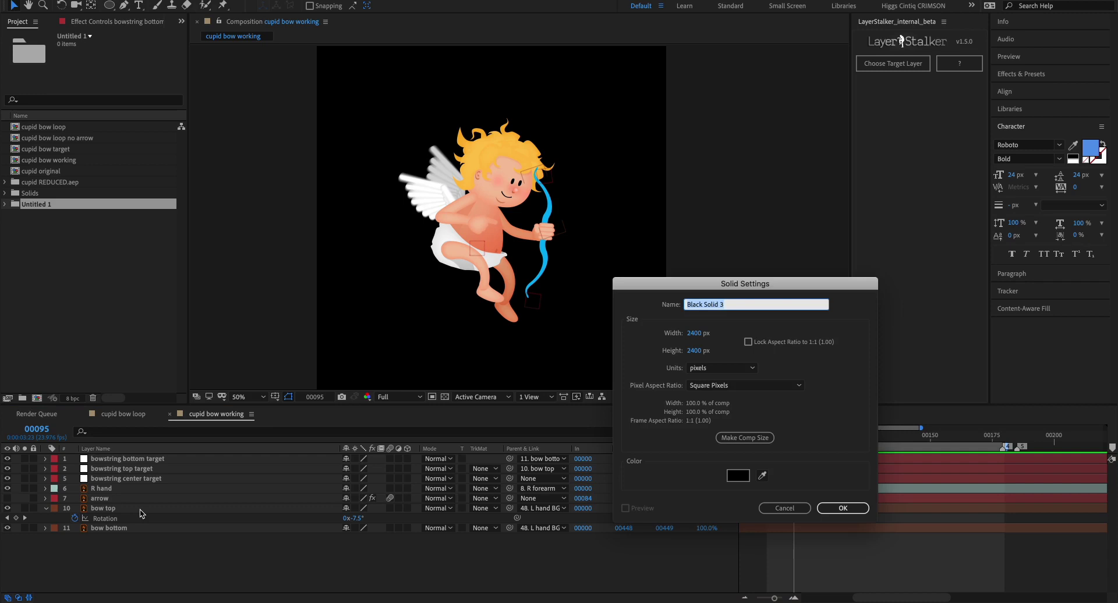
pyautogui.write('bowstring')
pyautogui.press('Return')
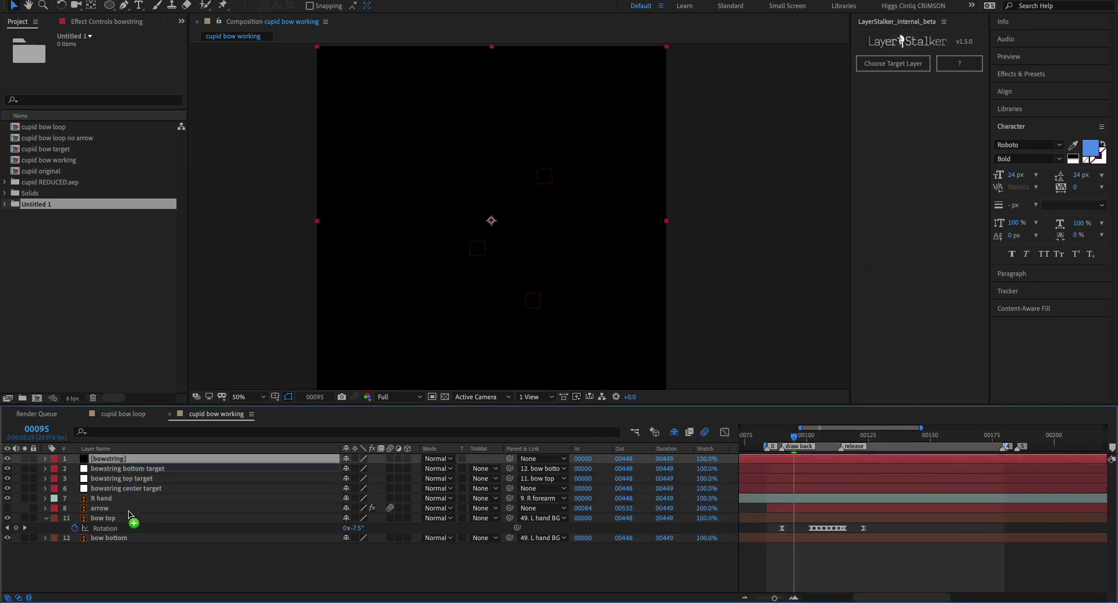
pyautogui.moveTo(129, 515); pyautogui.dragTo(130, 506)
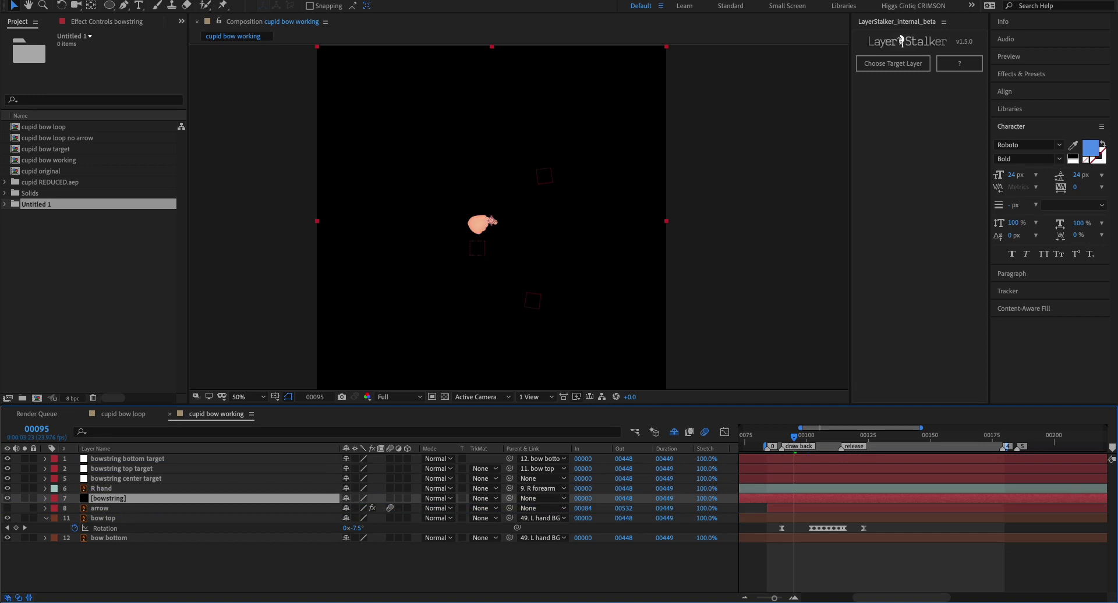
# Step: Apply Beam to bowstring with Length 100% and Starting Thickness 4
pyautogui.click(244, 0)
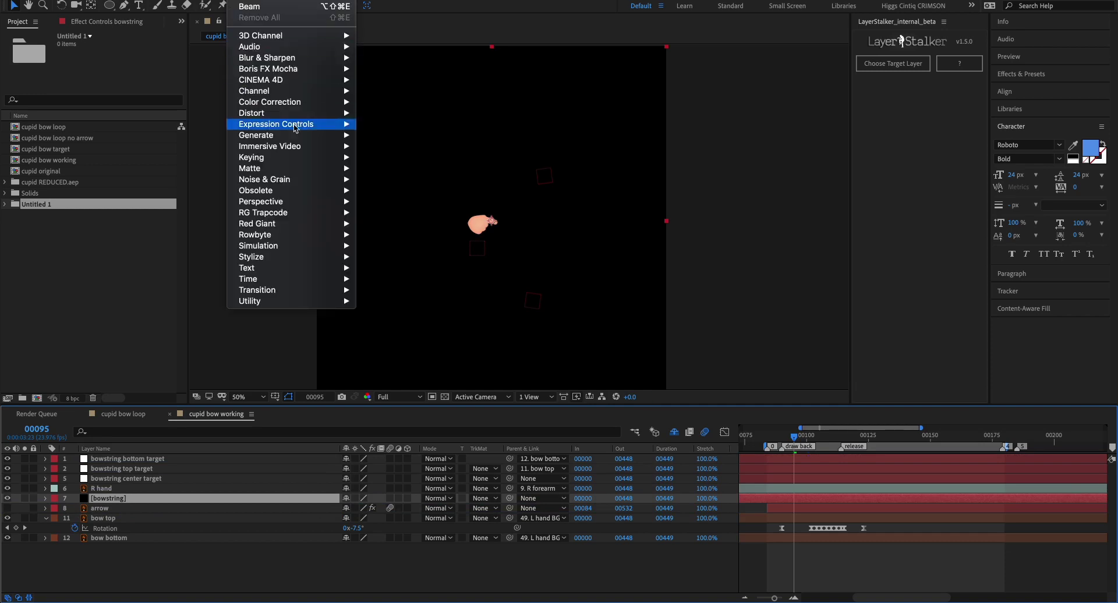
pyautogui.click(292, 7)
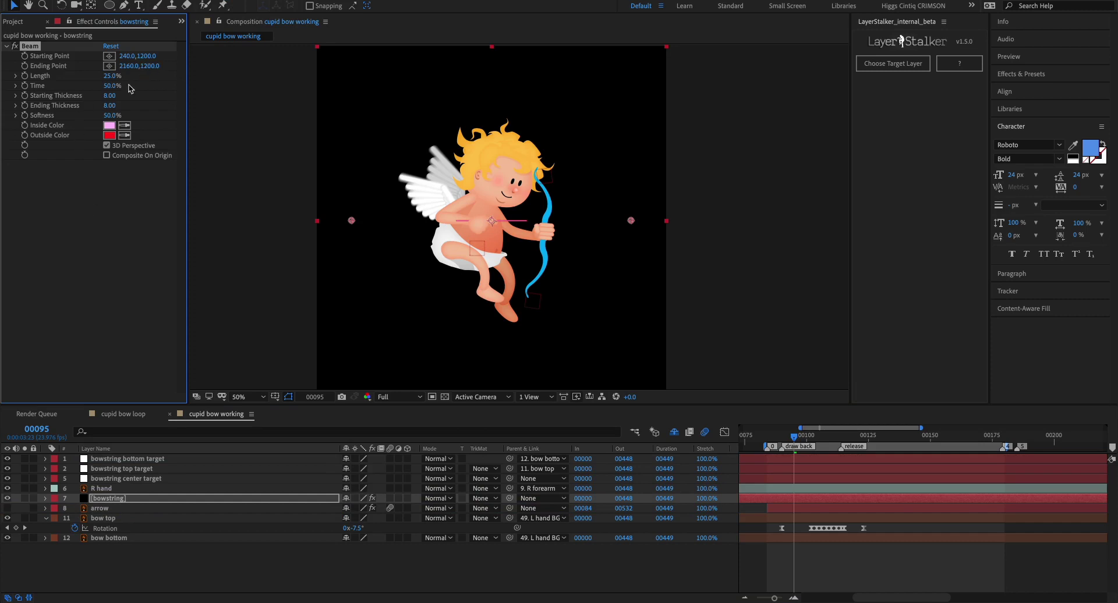
pyautogui.click(109, 76)
pyautogui.press('Return')
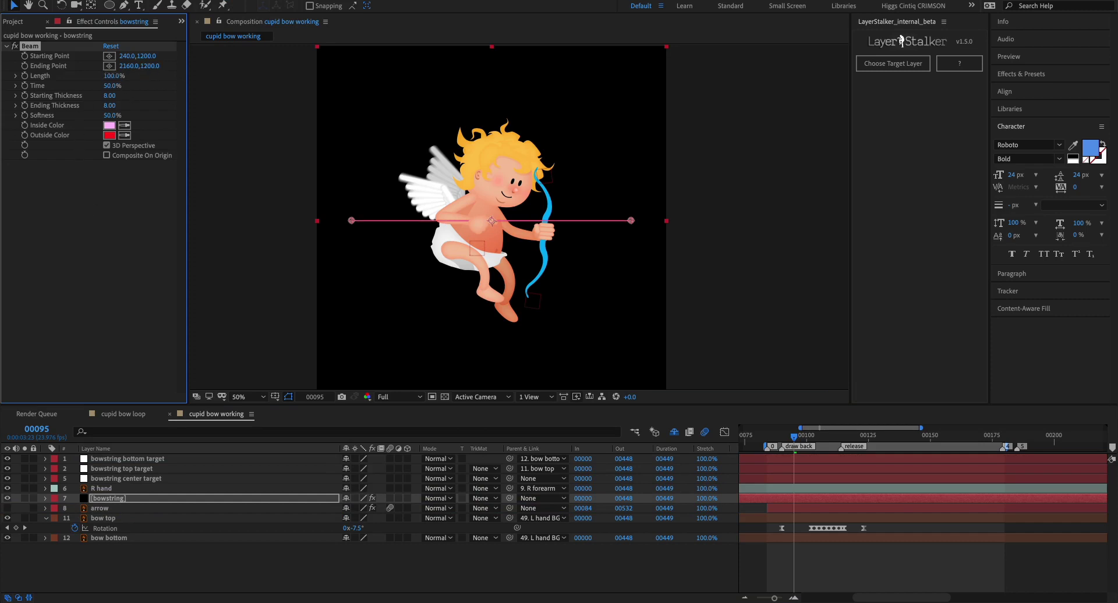
pyautogui.click(108, 96)
pyautogui.write('4')
pyautogui.press('Tab')
pyautogui.press('Tab')
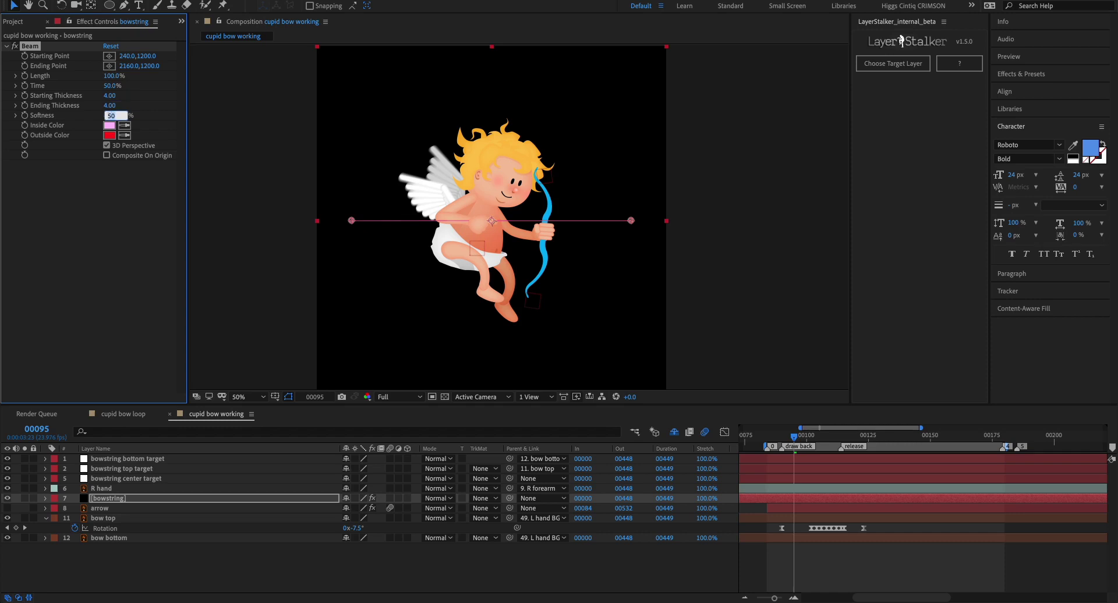
# Step: Set the Beam softness to 0% and both inside and outside colours to white
pyautogui.click(109, 125)
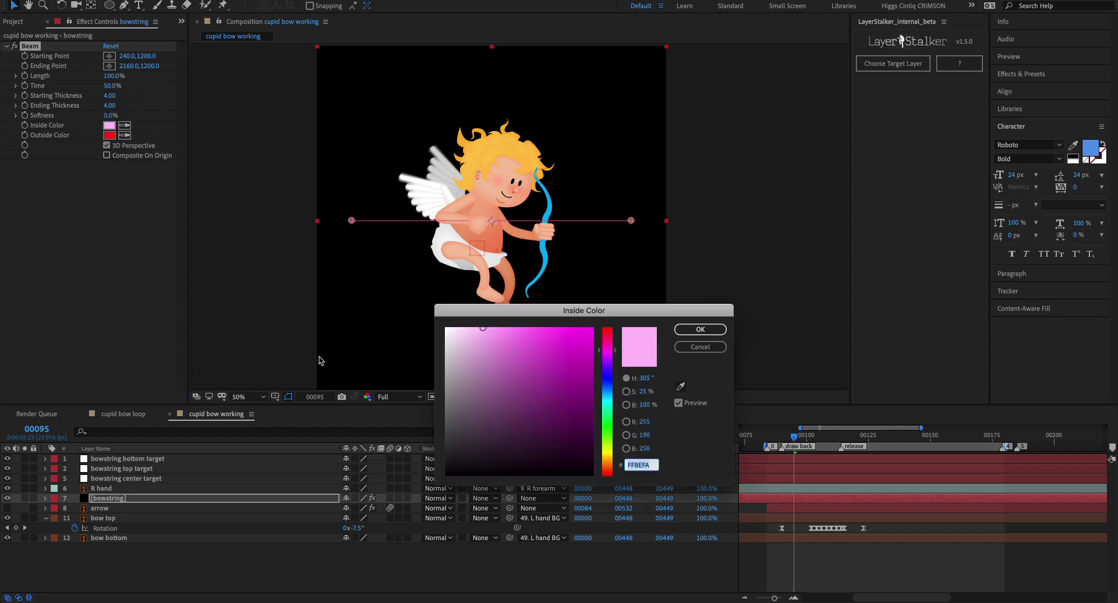
pyautogui.click(446, 329)
pyautogui.click(700, 329)
pyautogui.click(124, 135)
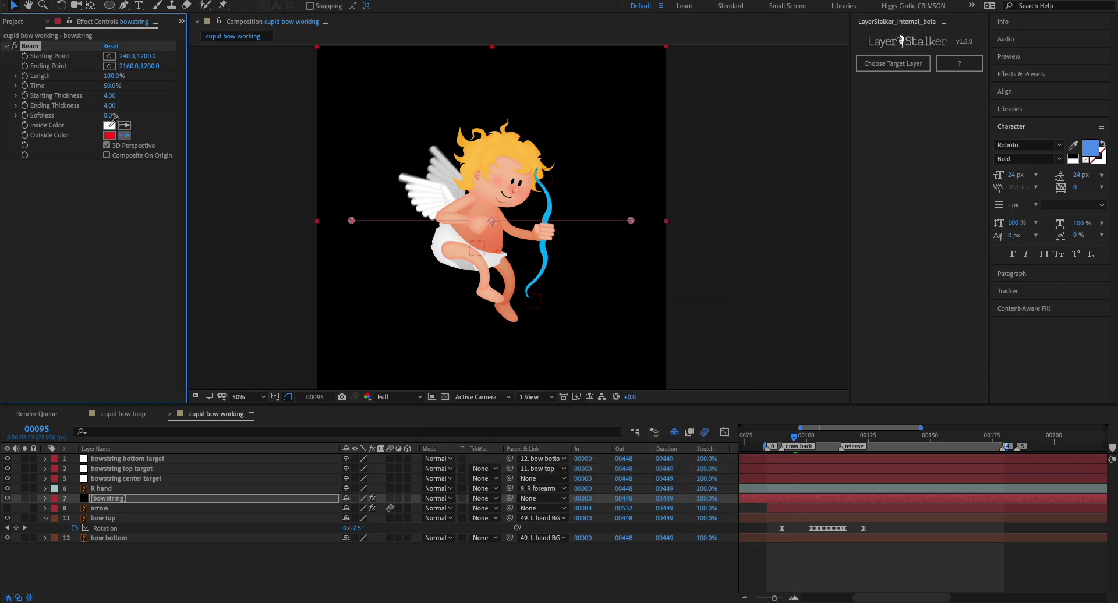
pyautogui.click(110, 123)
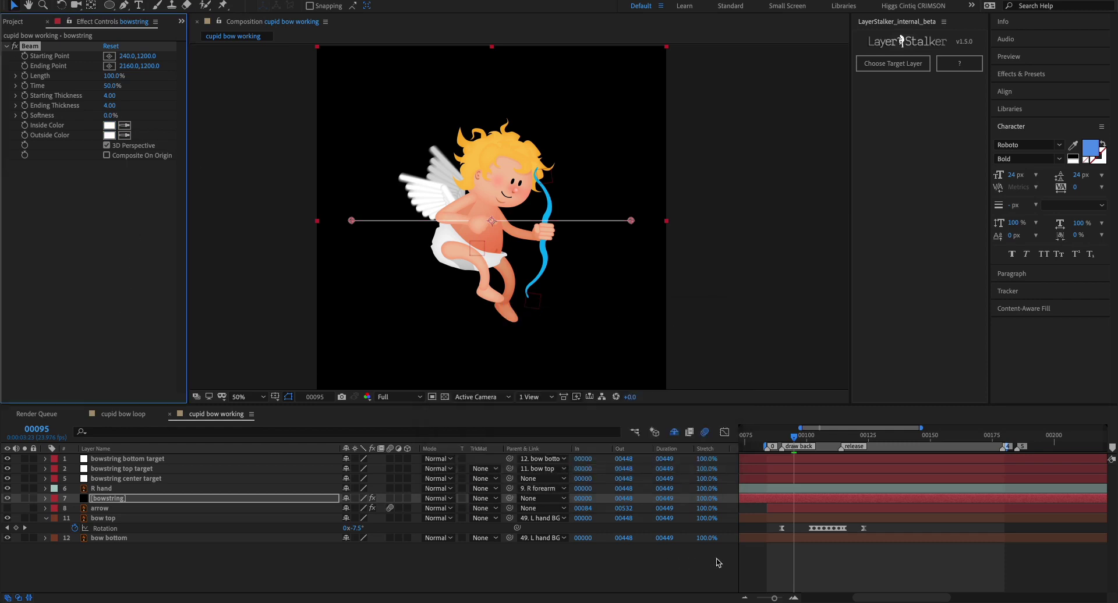
pyautogui.click(758, 552)
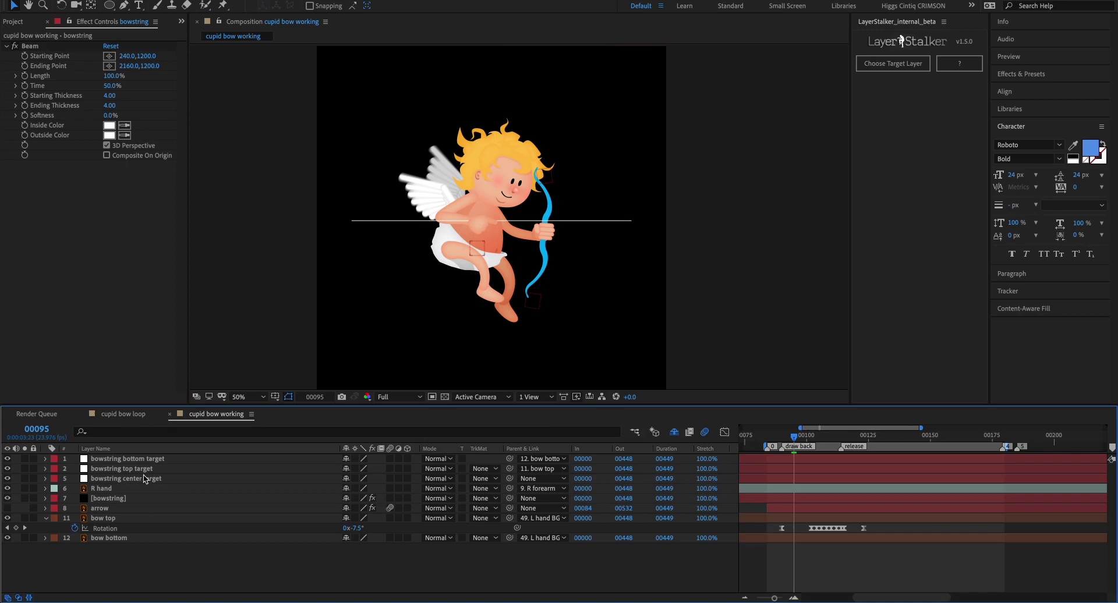
# Step: Make the Beam's Starting Point follow bowstring top target via LayerStalker
pyautogui.click(122, 498)
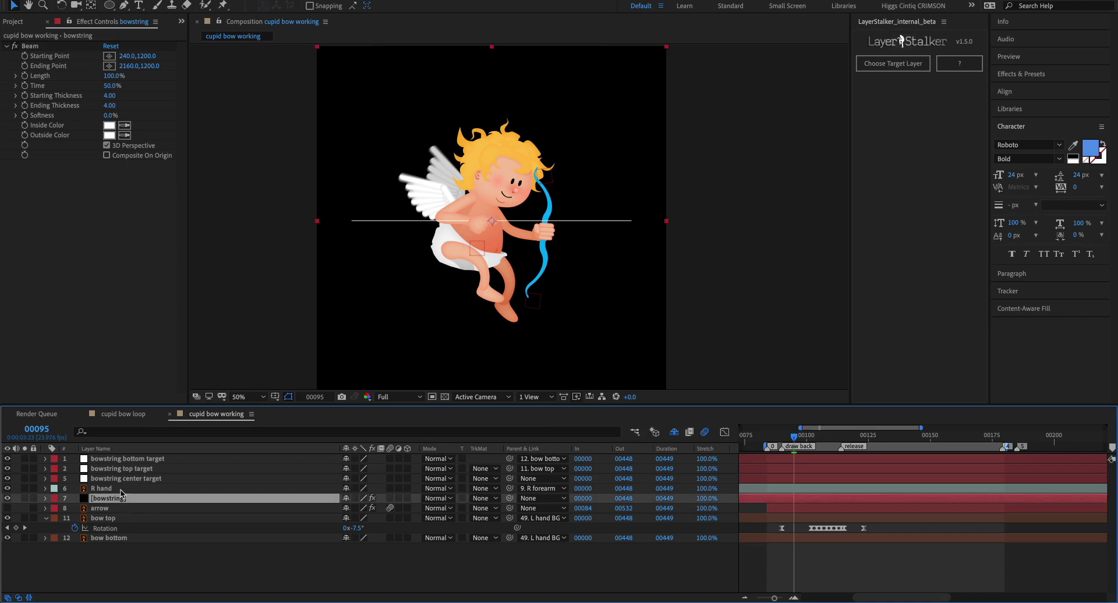
pyautogui.press('e')
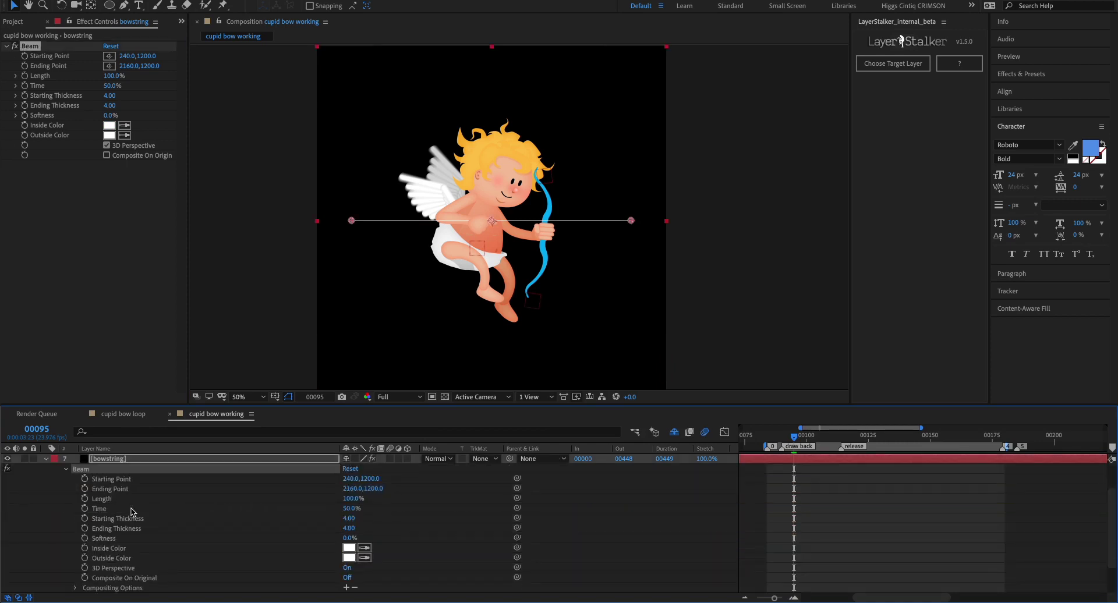
pyautogui.click(116, 480)
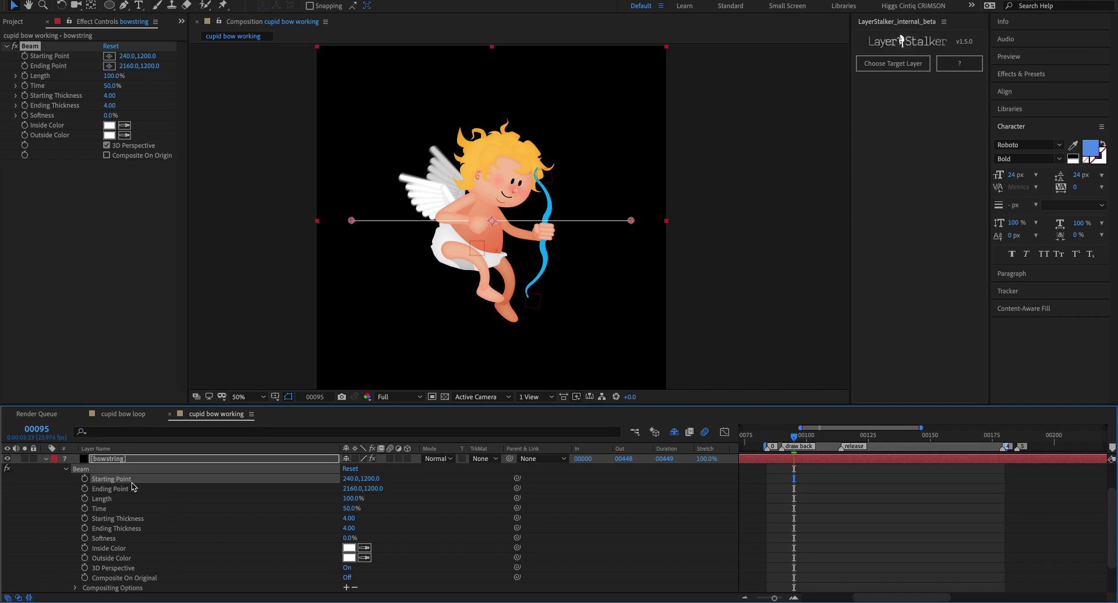
pyautogui.click(900, 67)
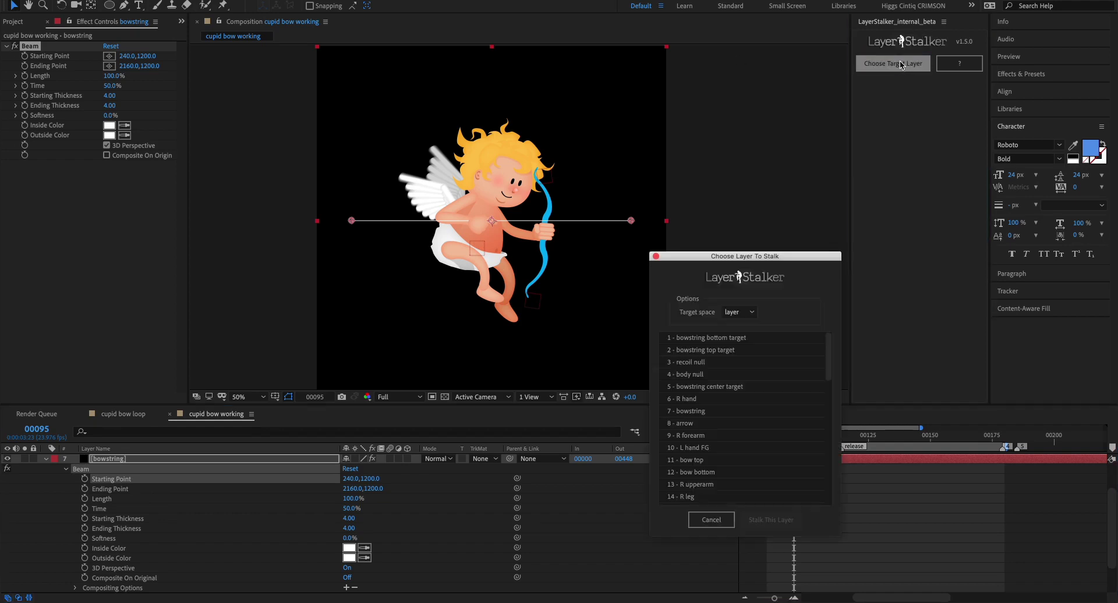
pyautogui.click(704, 351)
pyautogui.click(776, 522)
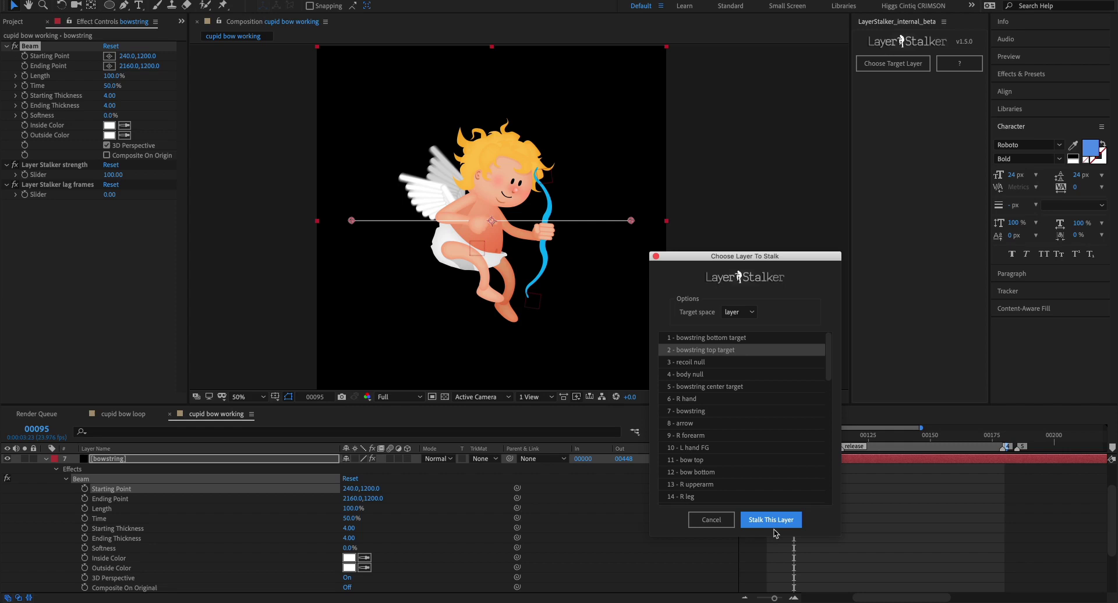
pyautogui.click(713, 517)
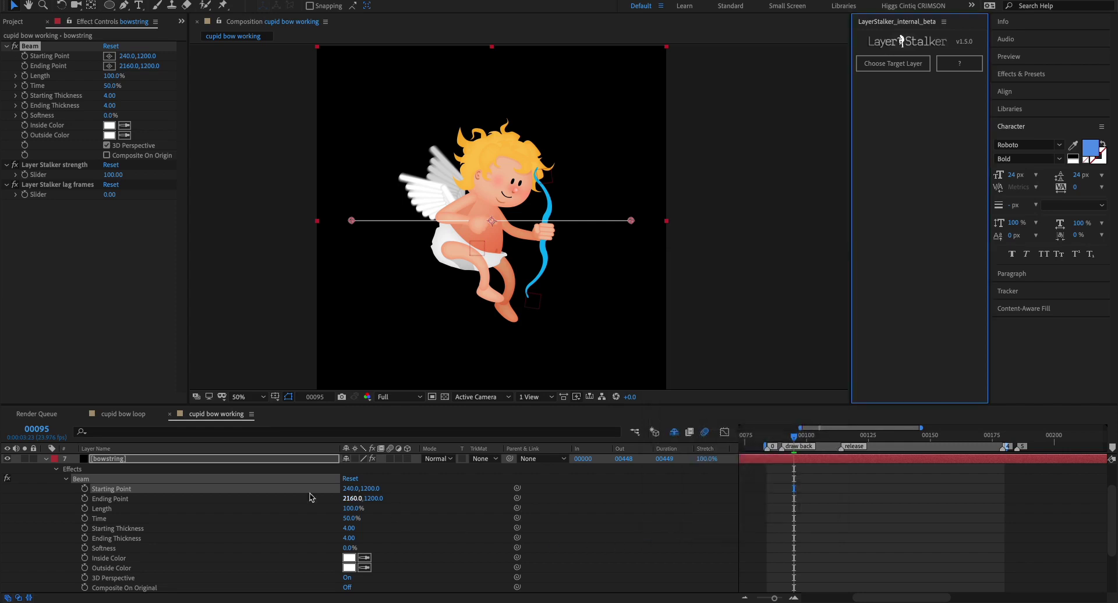
pyautogui.click(893, 64)
pyautogui.click(736, 351)
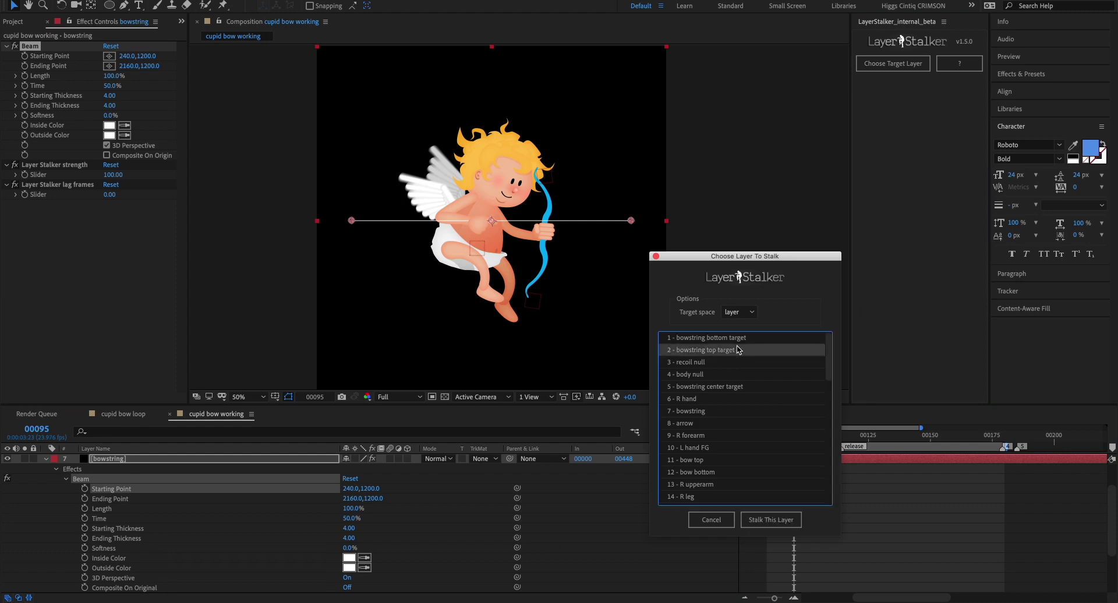
pyautogui.click(782, 521)
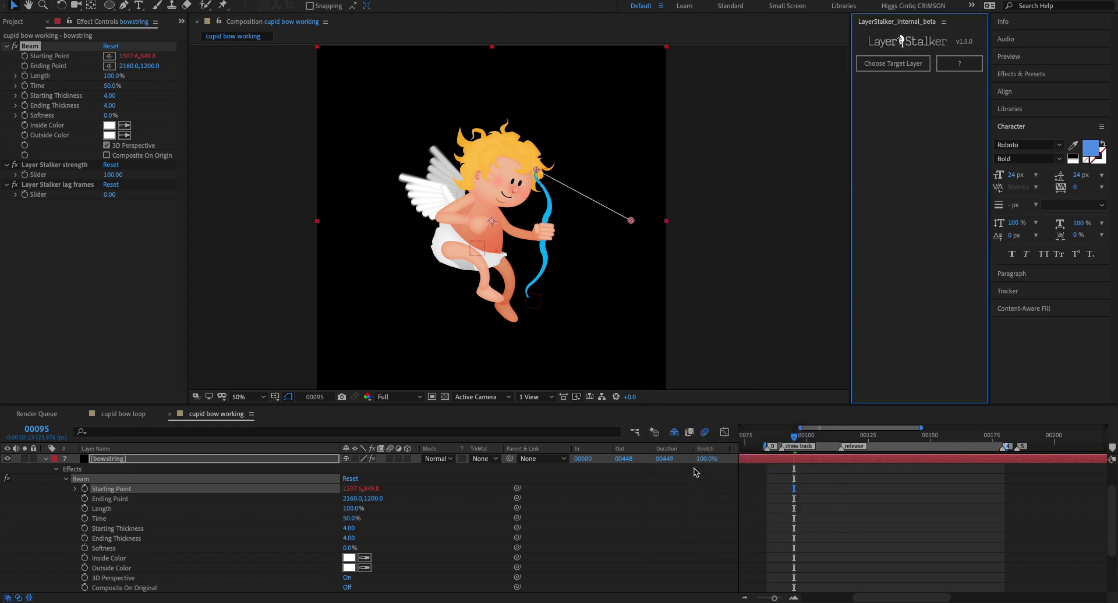
# Step: Make the Beam's Ending Point follow bowstring center target via LayerStalker
pyautogui.click(119, 502)
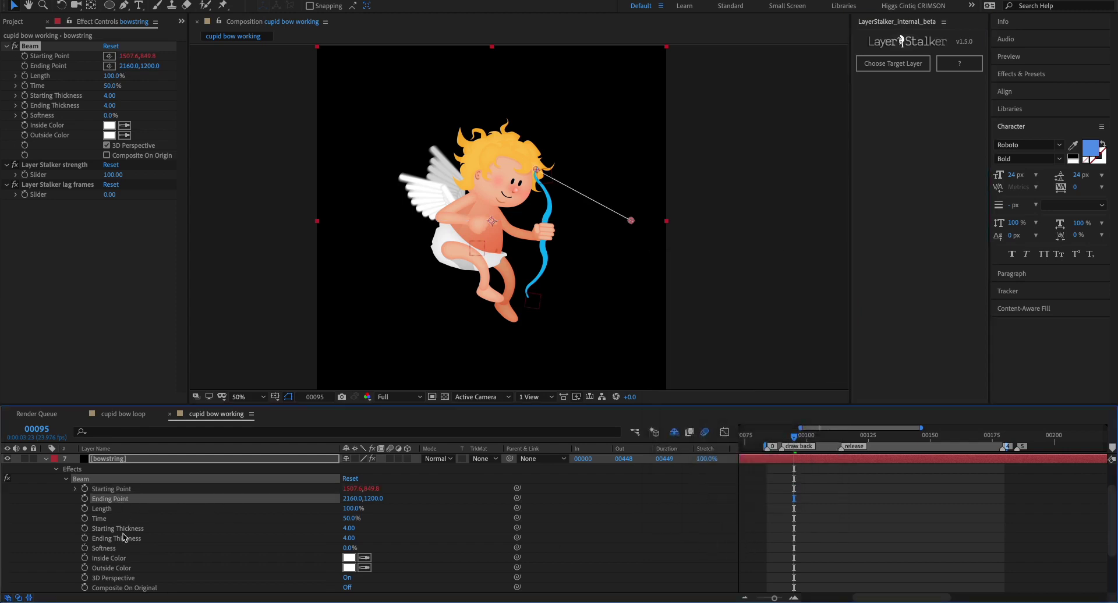
pyautogui.click(900, 65)
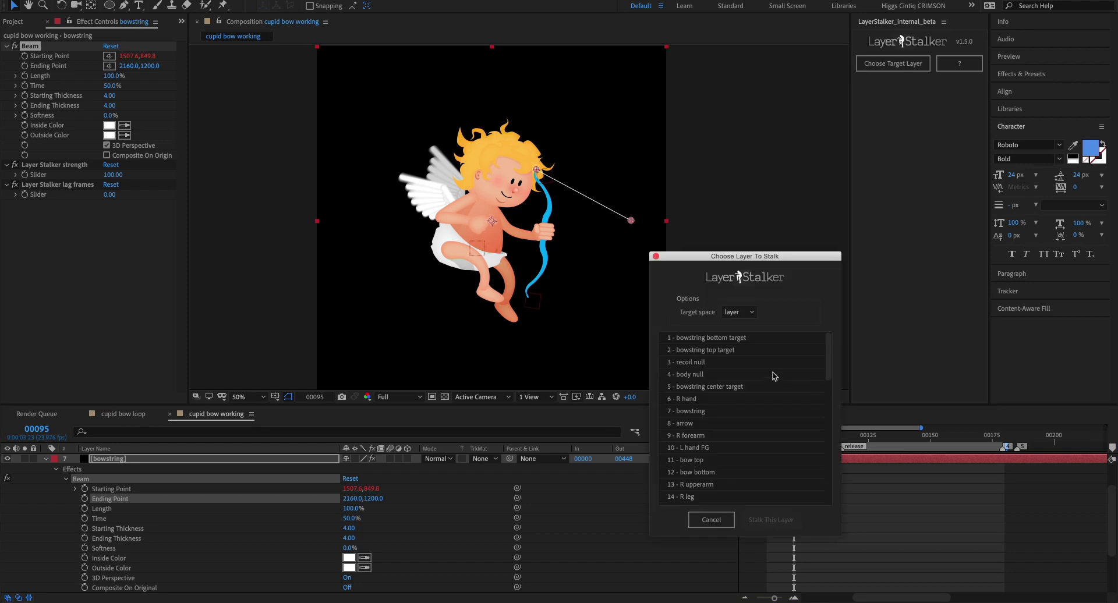
pyautogui.click(723, 386)
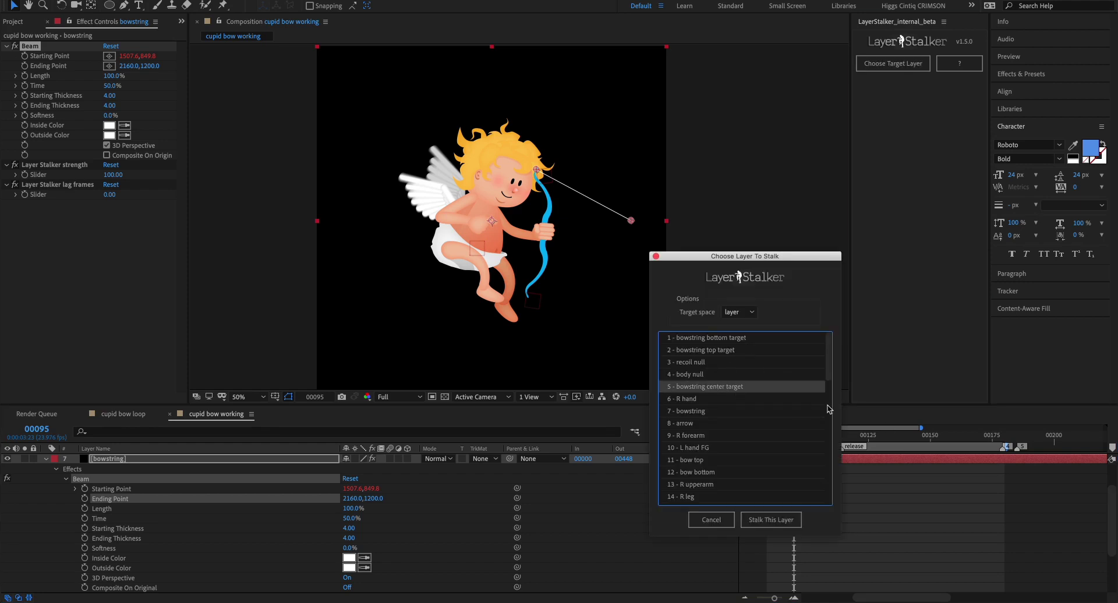
pyautogui.click(779, 521)
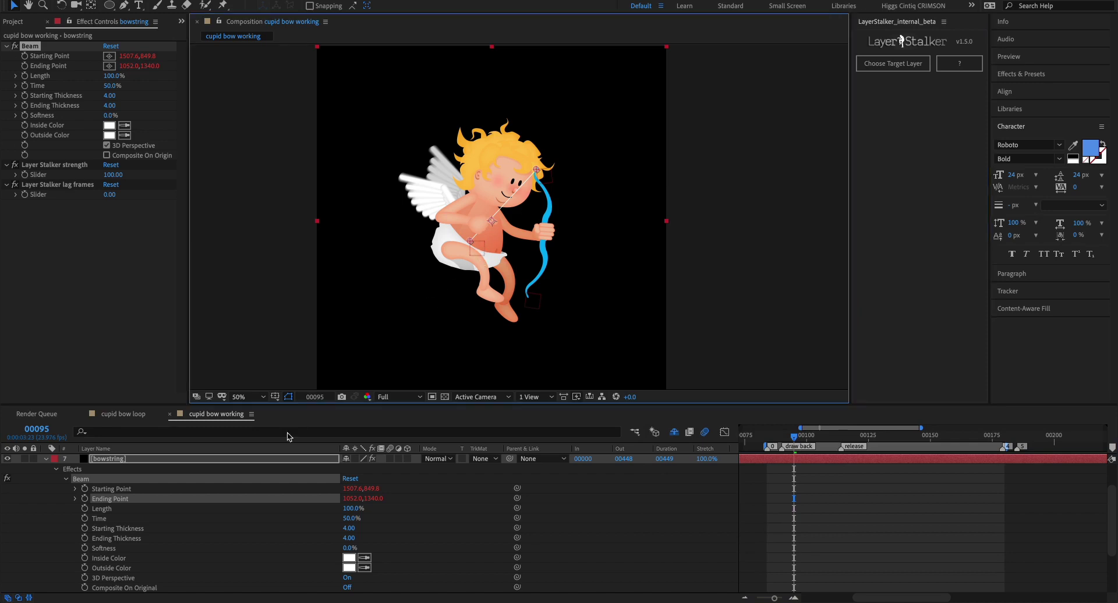
# Step: Adjust the bowstring center target's position on the cupid and check the draw pose later in time
pyautogui.click(46, 458)
pyautogui.click(146, 470)
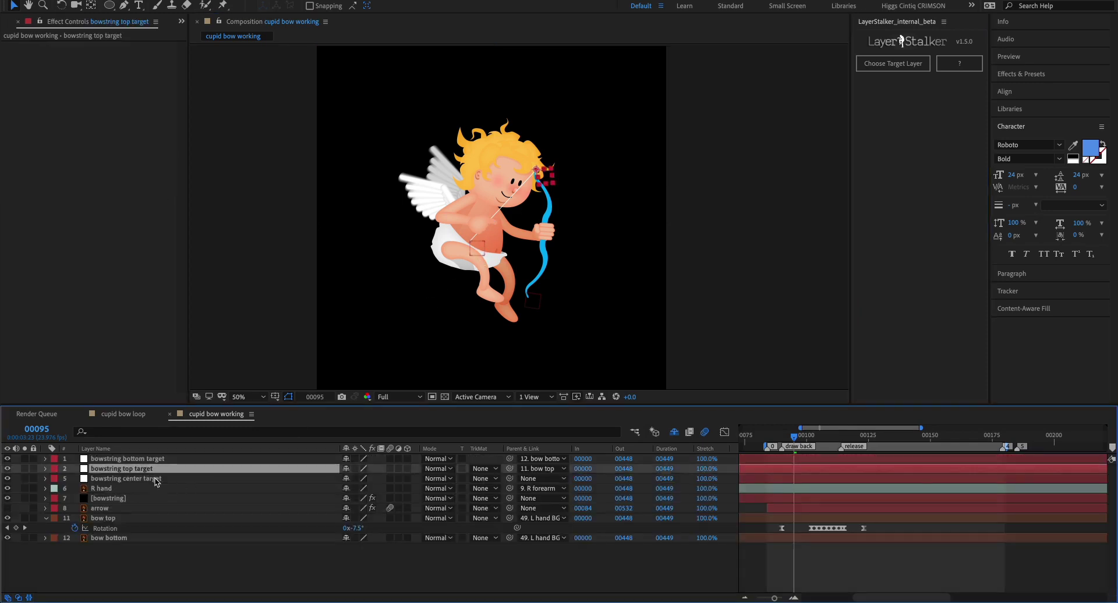
pyautogui.click(134, 478)
pyautogui.moveTo(483, 226); pyautogui.dragTo(488, 251)
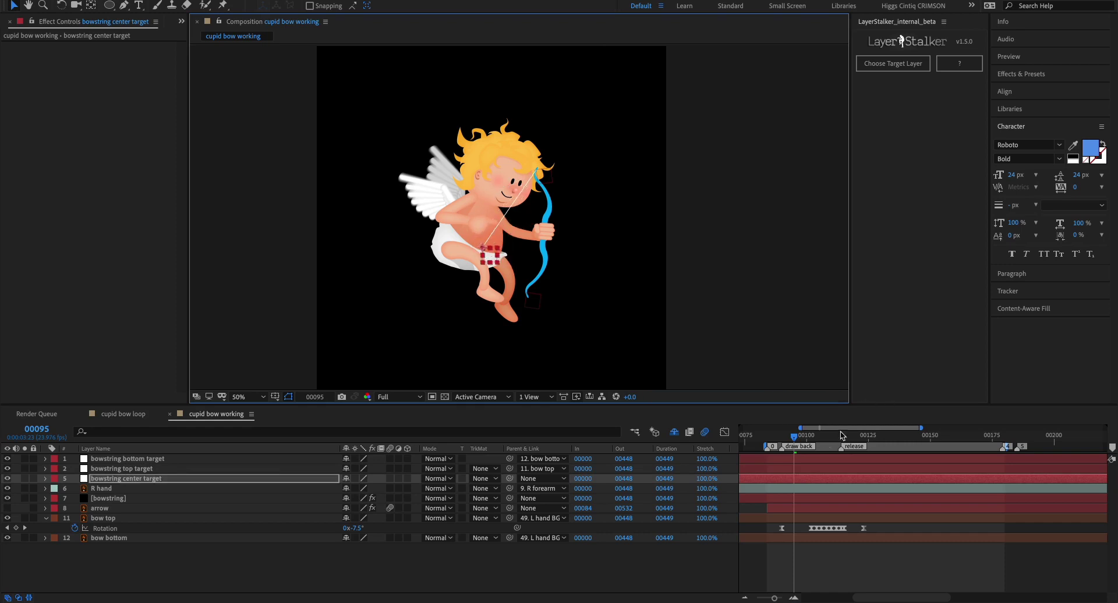
pyautogui.moveTo(797, 438)
pyautogui.mouseDown()
pyautogui.moveTo(851, 437)
pyautogui.moveTo(794, 439)
pyautogui.moveTo(813, 431)
pyautogui.mouseUp()
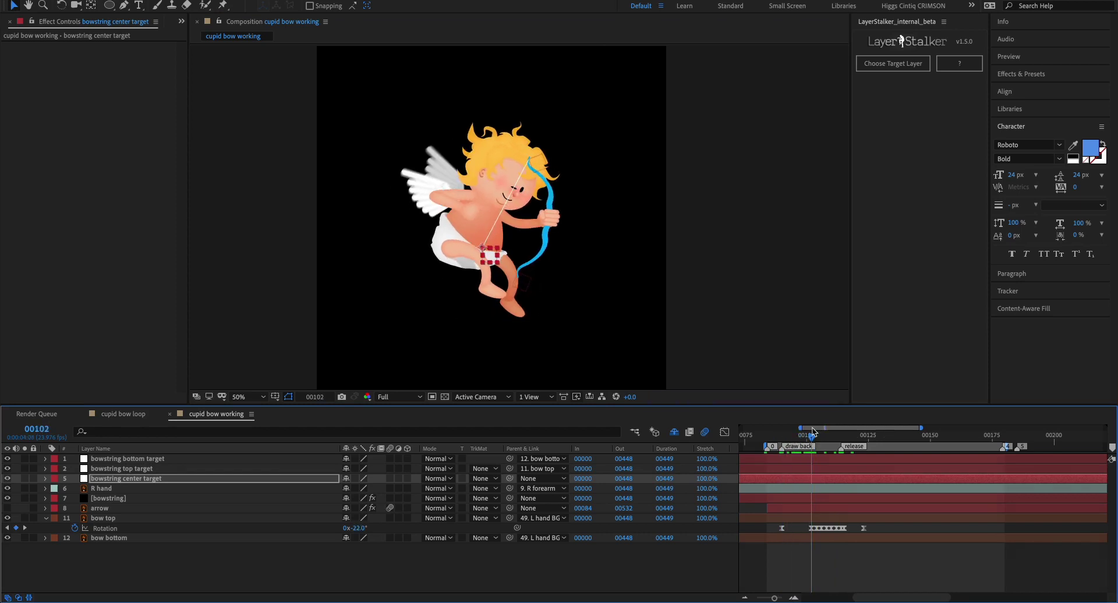
# Step: Rename the bowstring layer to 'bowstring top'
pyautogui.click(129, 498)
pyautogui.press('Return')
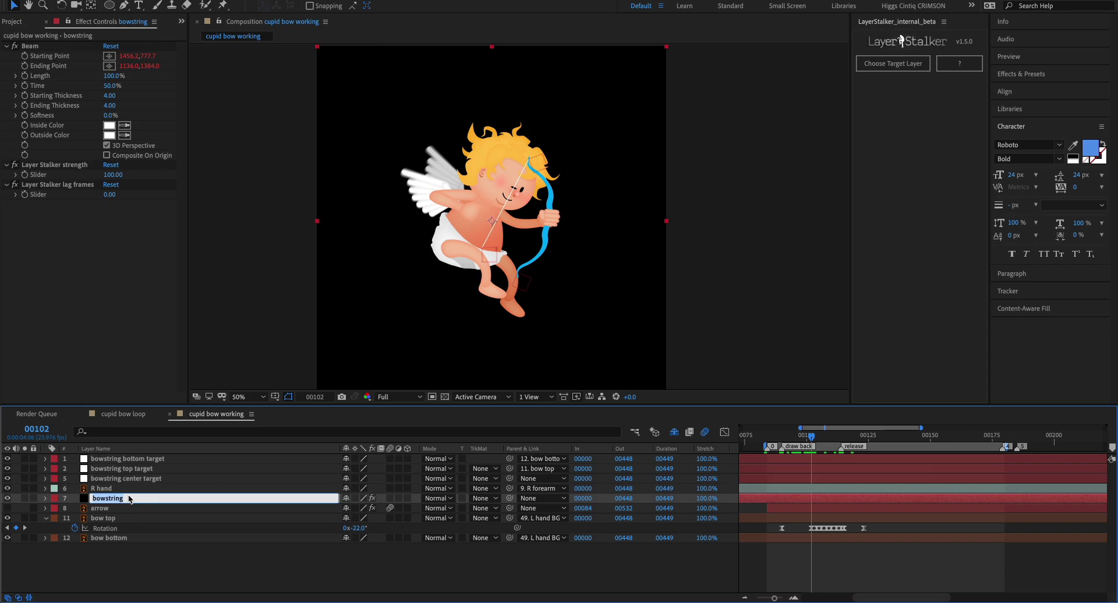
pyautogui.press('Right')
pyautogui.write('top')
pyautogui.press('Return')
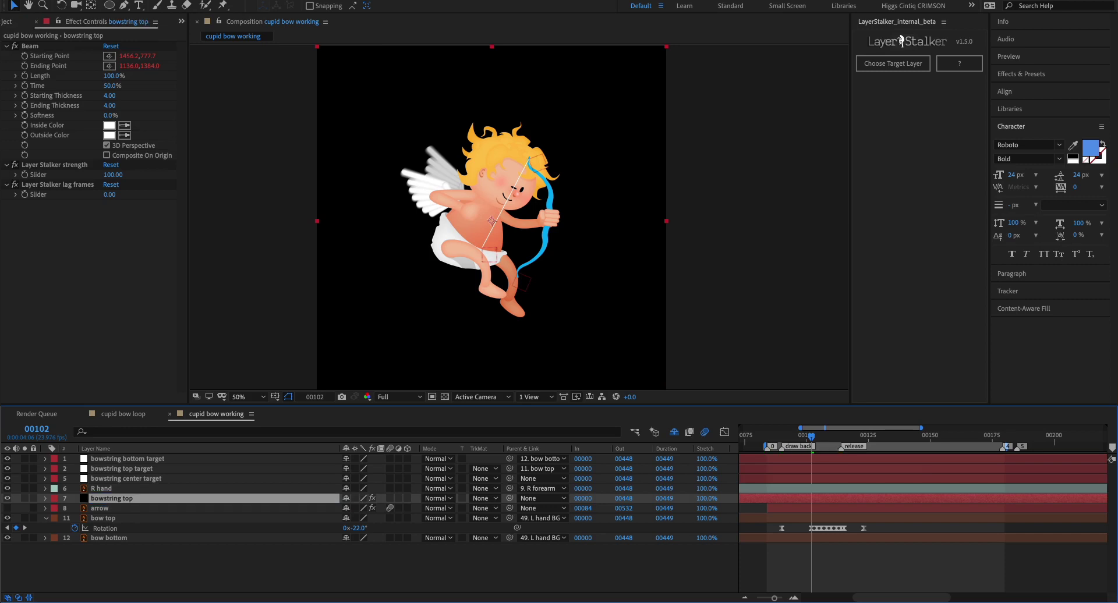
# Step: Duplicate bowstring top and rename the copy 'bowstring bottom'
pyautogui.hotkey('ctrl', 'd')
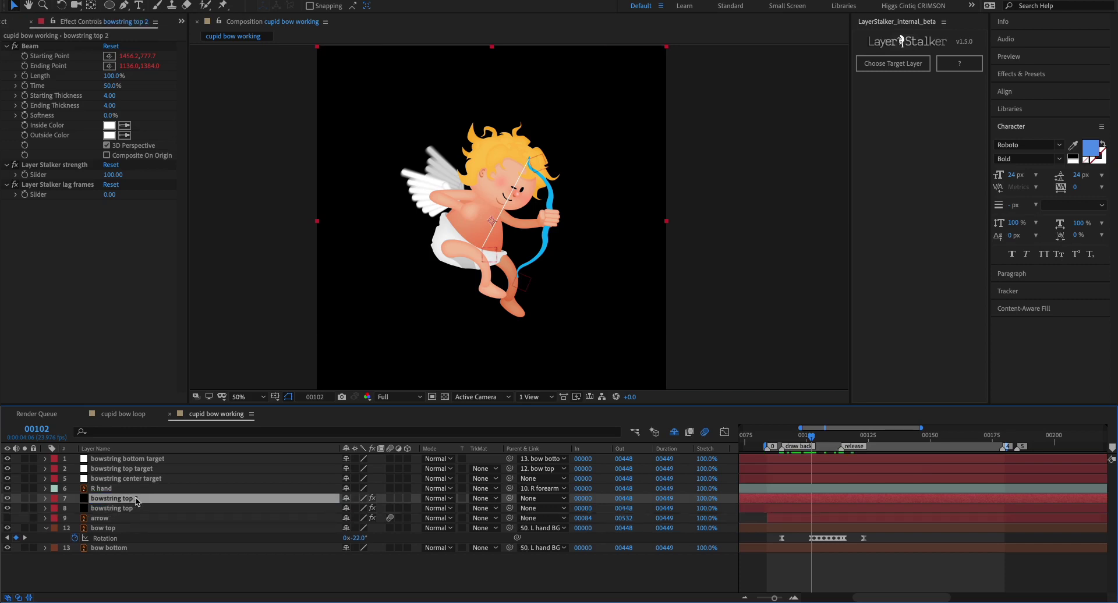
pyautogui.press('Return')
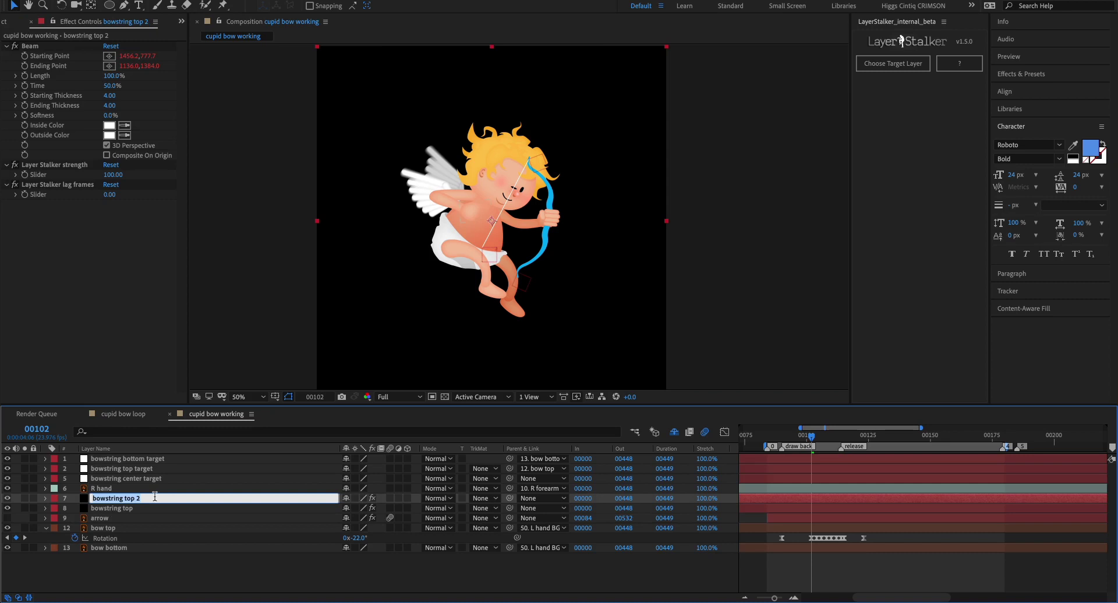
pyautogui.moveTo(125, 493); pyautogui.dragTo(151, 489)
pyautogui.write('bottom')
pyautogui.press('Return')
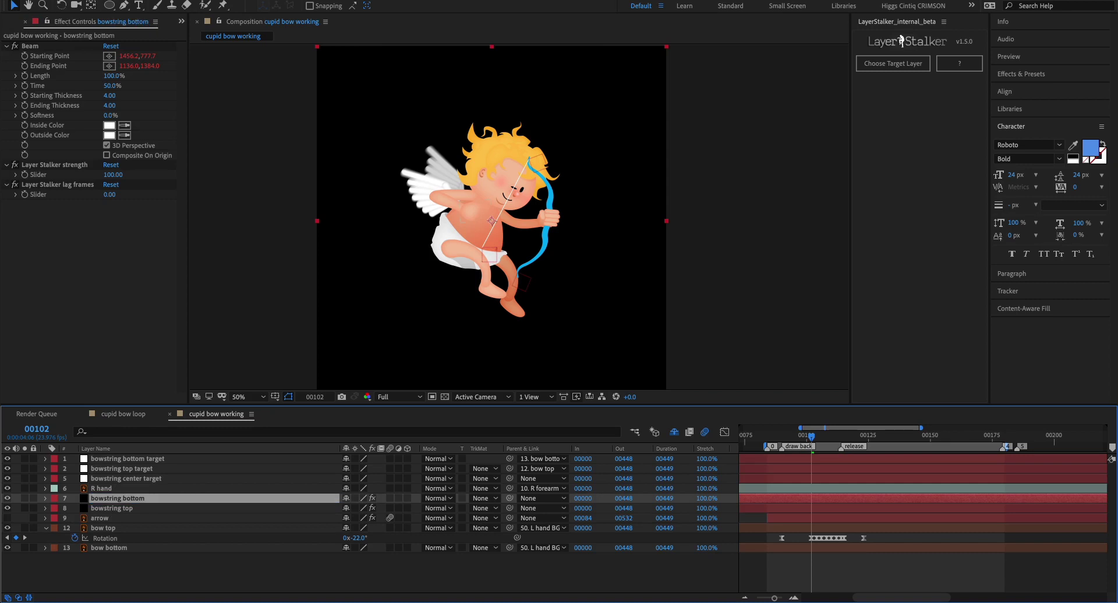
# Step: Link bowstring bottom's Beam Starting Point to bowstring bottom target in LayerStalker
pyautogui.press('e')
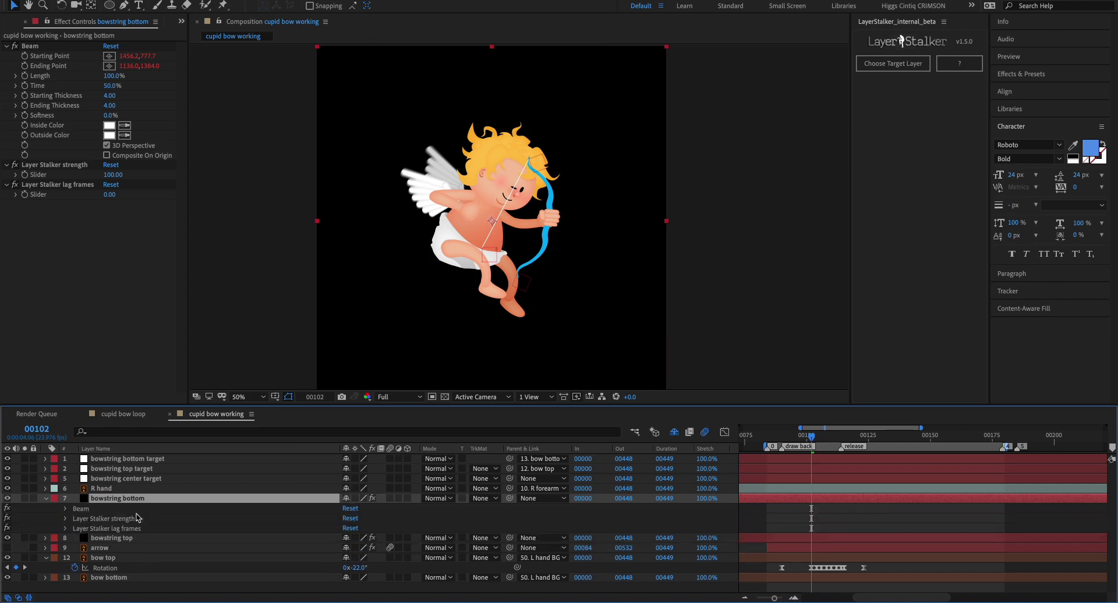
pyautogui.click(66, 508)
pyautogui.scroll(-2, 127, 541)
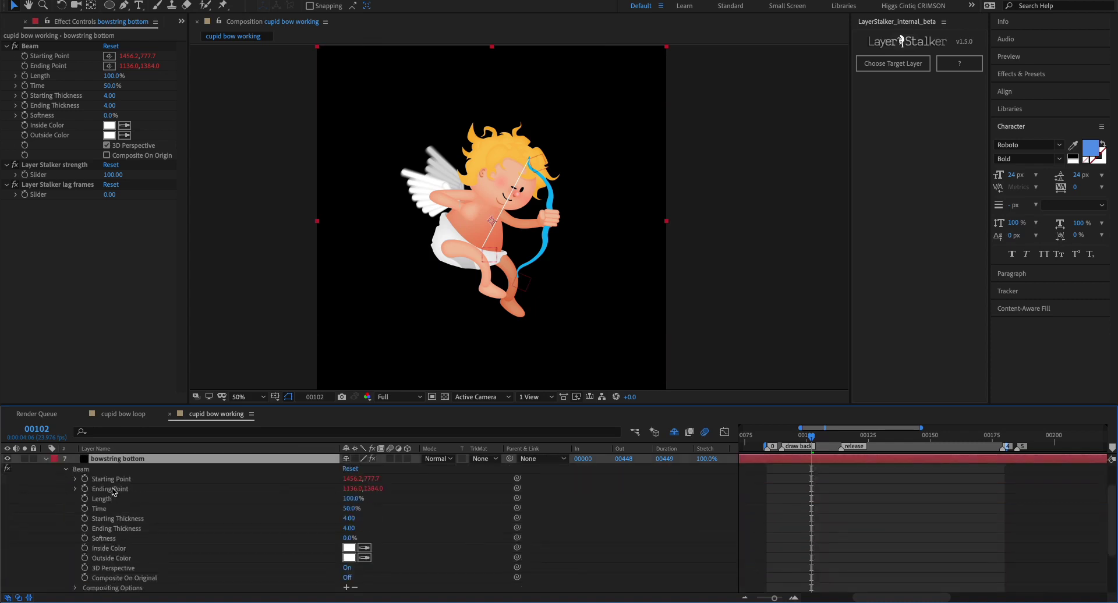
pyautogui.click(118, 484)
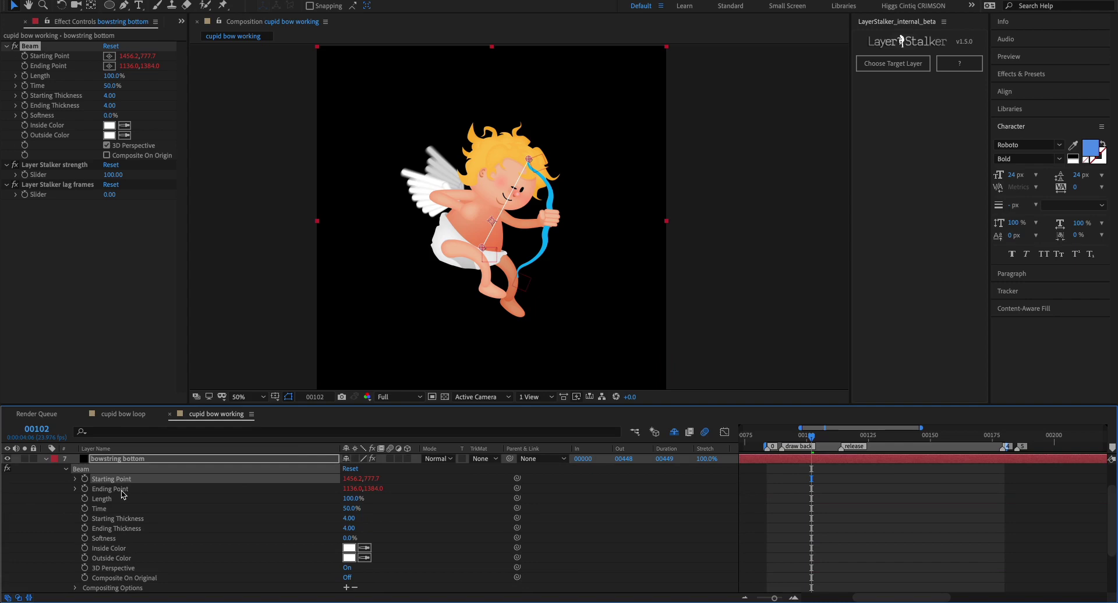
pyautogui.click(906, 64)
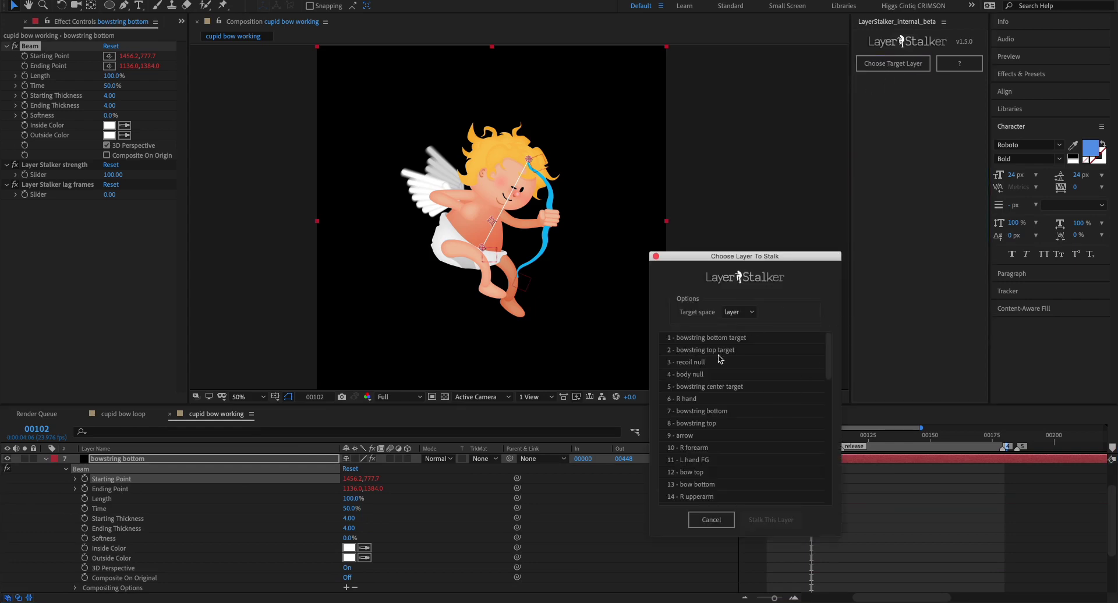
pyautogui.click(739, 339)
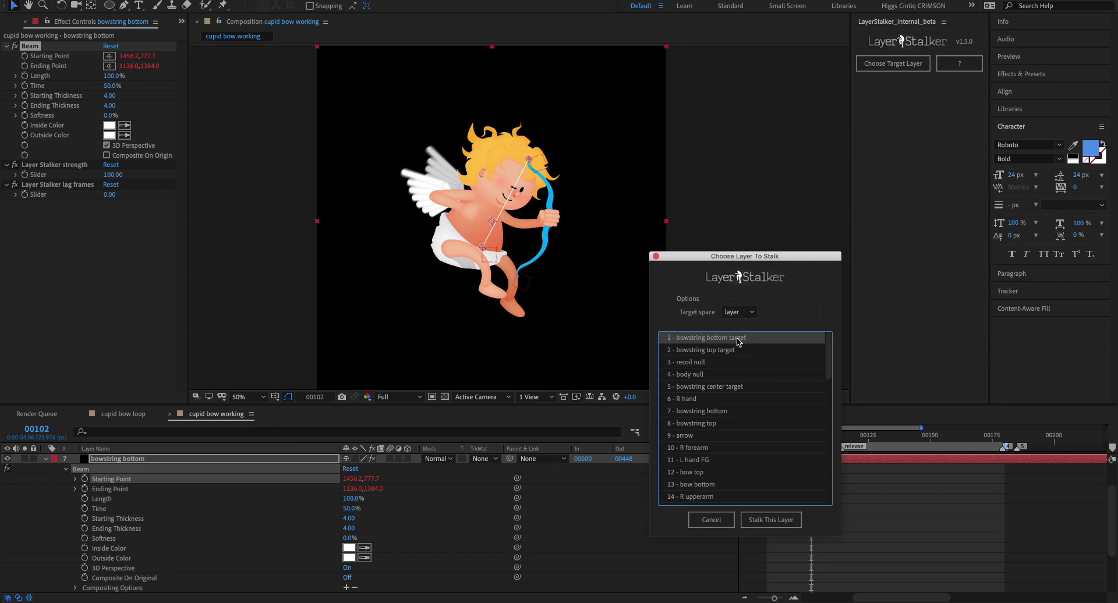
pyautogui.click(779, 516)
pyautogui.click(782, 521)
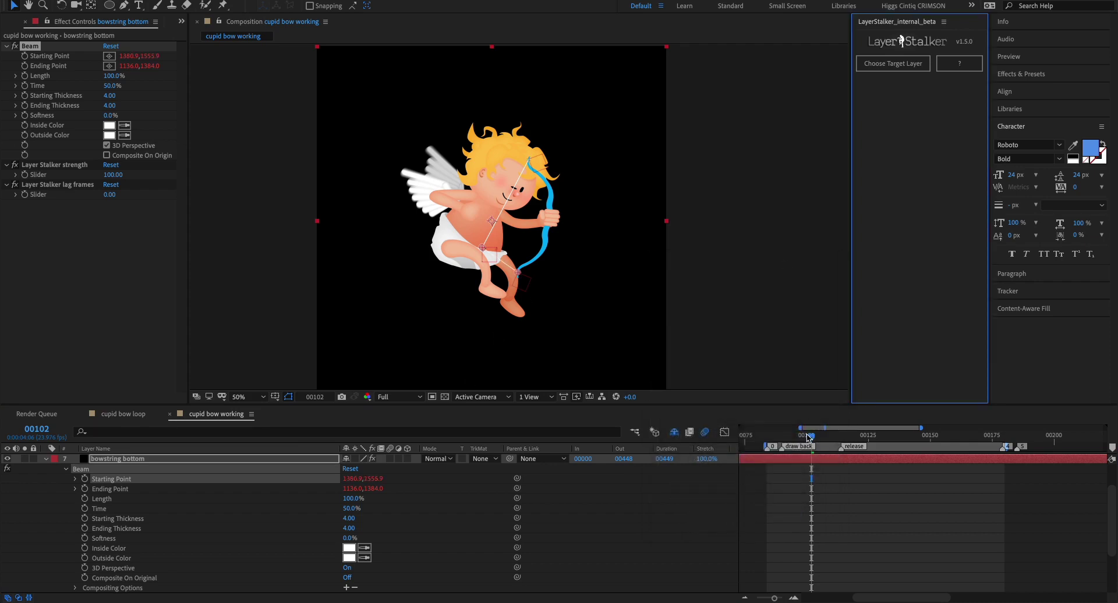
# Step: Scrub back to frame 00099 to check the string follows, then collapse the Beam properties
pyautogui.moveTo(810, 436)
pyautogui.mouseDown()
pyautogui.moveTo(780, 438)
pyautogui.moveTo(803, 438)
pyautogui.mouseUp()
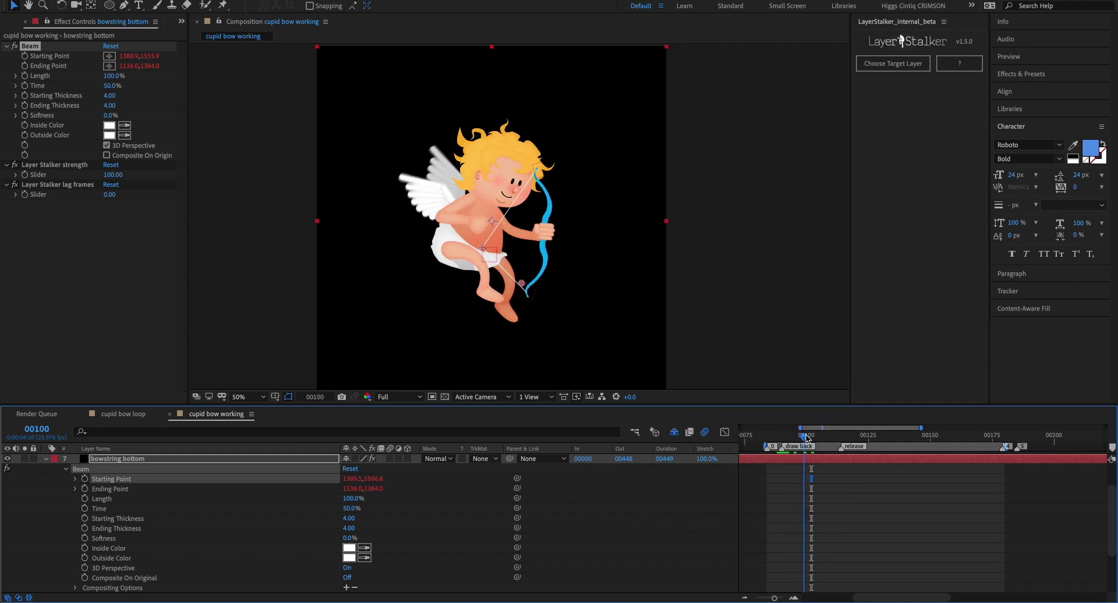
pyautogui.click(498, 254)
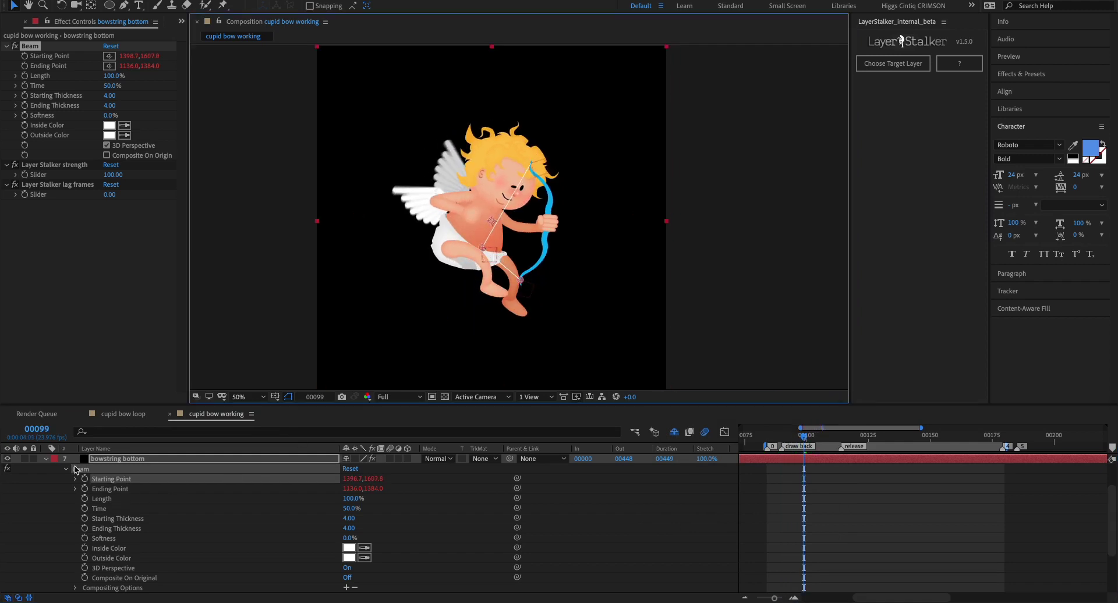
pyautogui.click(46, 463)
pyautogui.click(46, 460)
# Step: Raise the bowstring center target and parent it to R hand
pyautogui.click(158, 568)
pyautogui.click(152, 469)
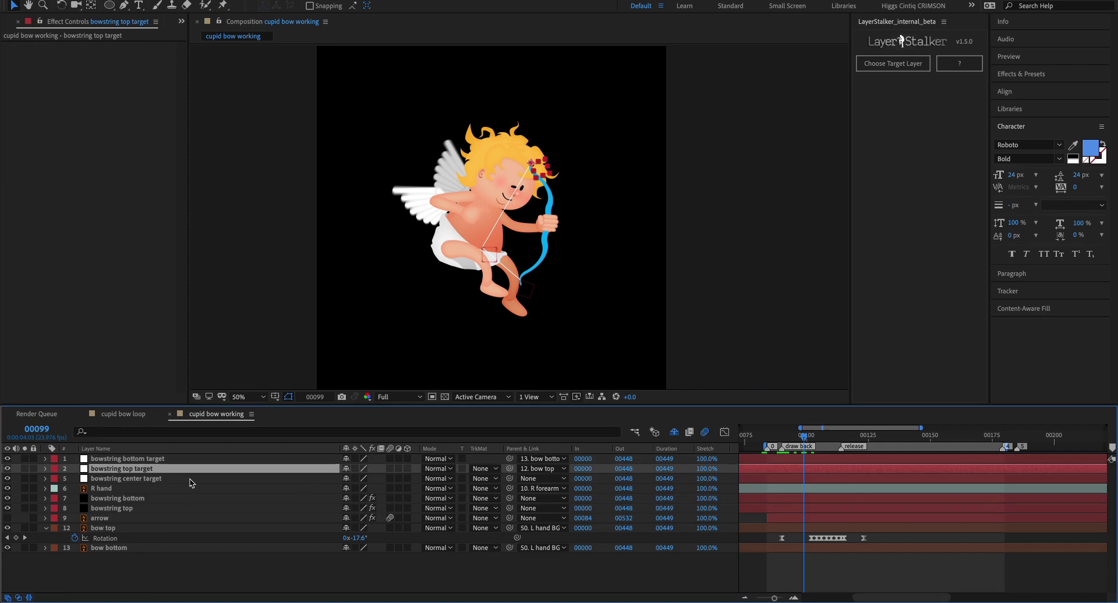
pyautogui.click(162, 478)
pyautogui.moveTo(490, 255); pyautogui.dragTo(498, 216)
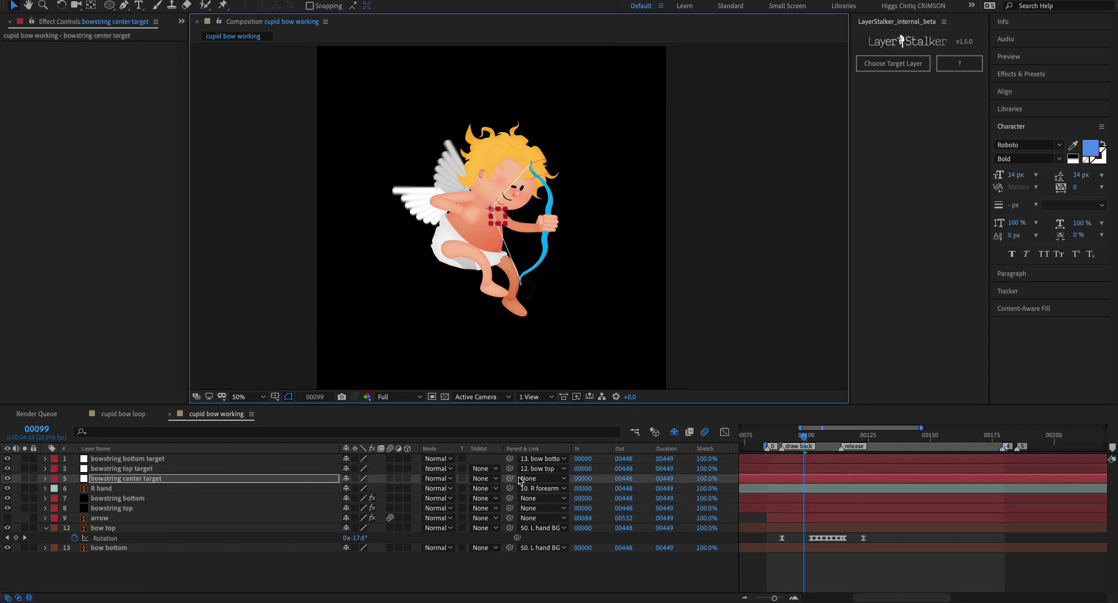
pyautogui.moveTo(511, 480); pyautogui.dragTo(204, 489)
# Step: Play through the draw-back and compare neighbouring frames to check the string's motion
pyautogui.moveTo(804, 437)
pyautogui.mouseDown()
pyautogui.moveTo(774, 437)
pyautogui.moveTo(834, 429)
pyautogui.mouseUp()
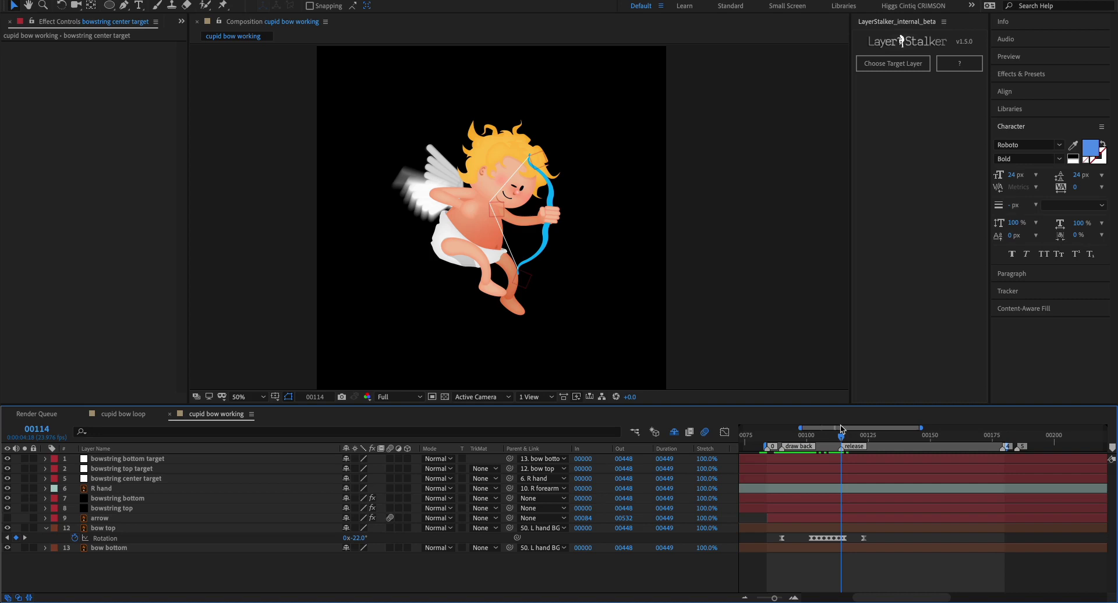
pyautogui.press('pagedown')
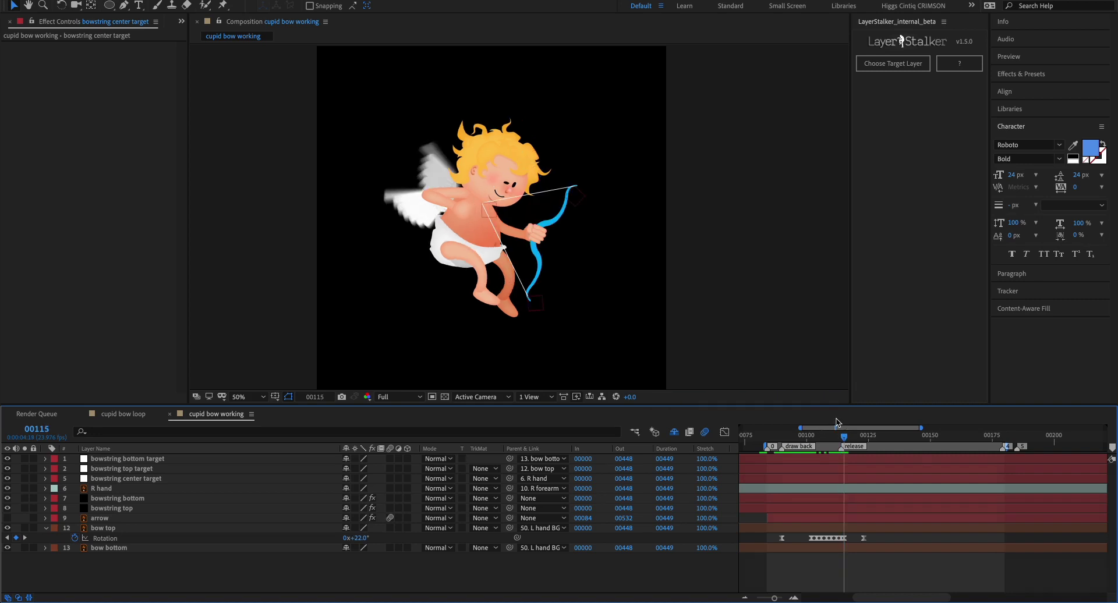
pyautogui.press('pageup')
pyautogui.press('pagedown')
pyautogui.press('pageup')
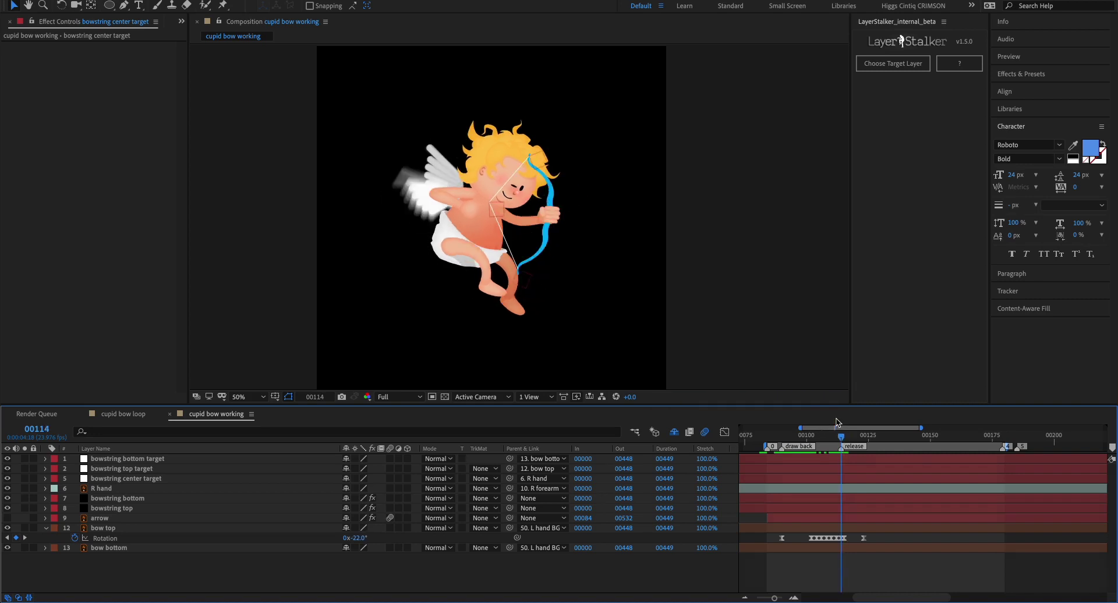
pyautogui.press('pagedown')
pyautogui.press('pageup')
pyautogui.click(910, 113)
# Step: Drag the bowstring center target between the chest and drawing hand until the string bends correctly
pyautogui.click(511, 221)
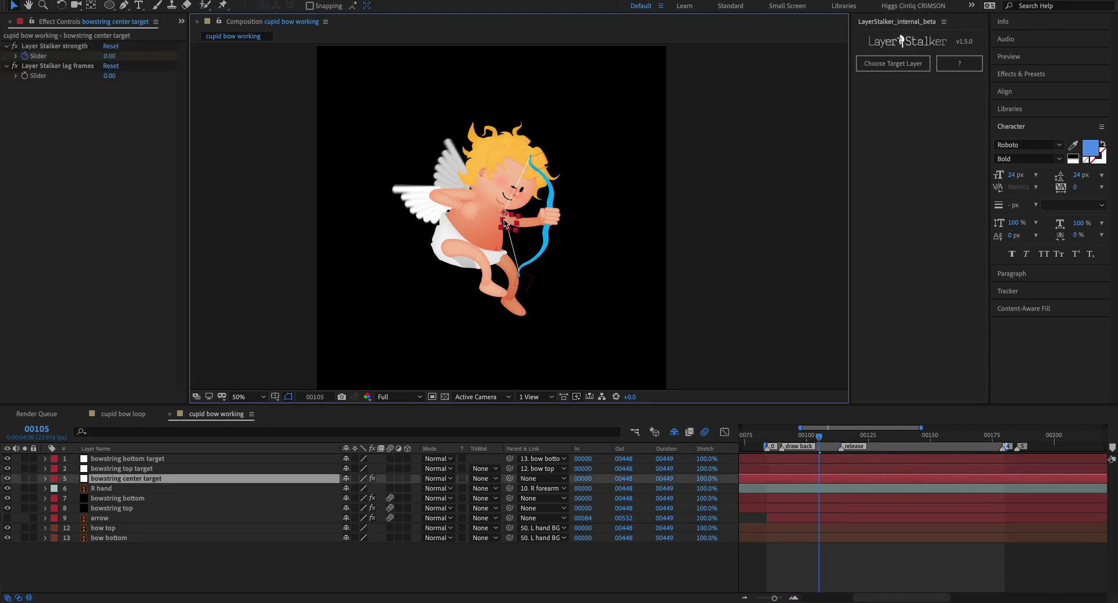
pyautogui.moveTo(511, 222); pyautogui.dragTo(489, 213)
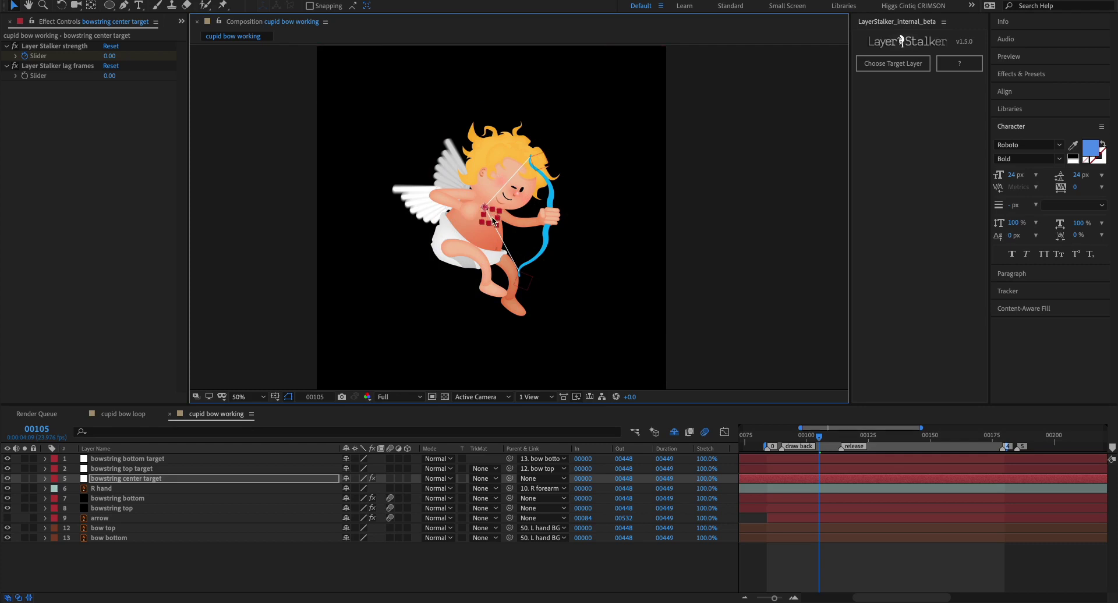
pyautogui.moveTo(491, 219); pyautogui.dragTo(527, 226)
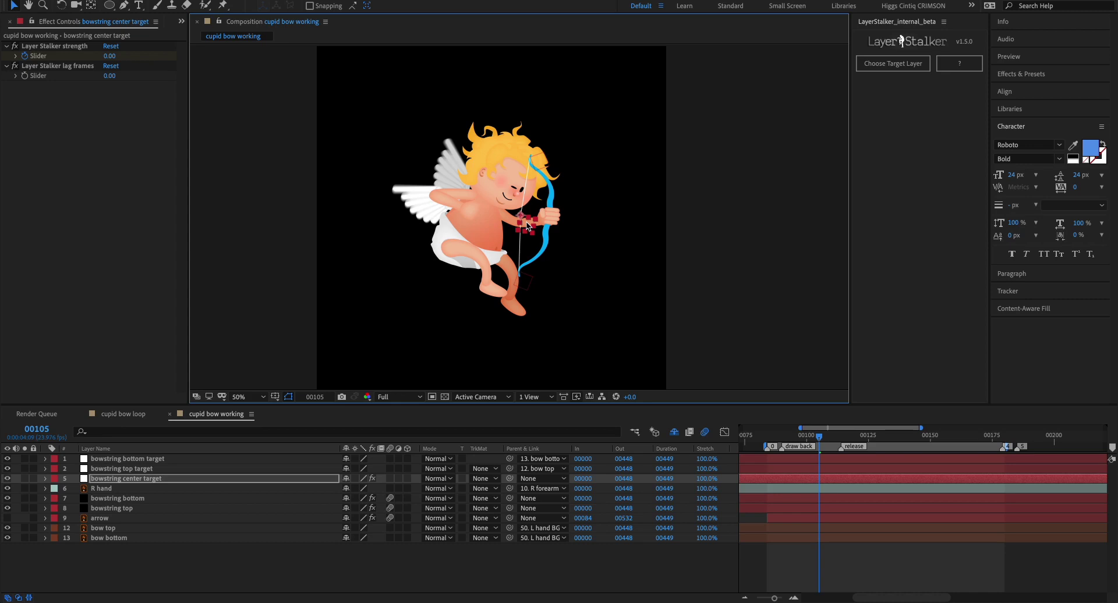
pyautogui.moveTo(527, 226); pyautogui.dragTo(496, 215)
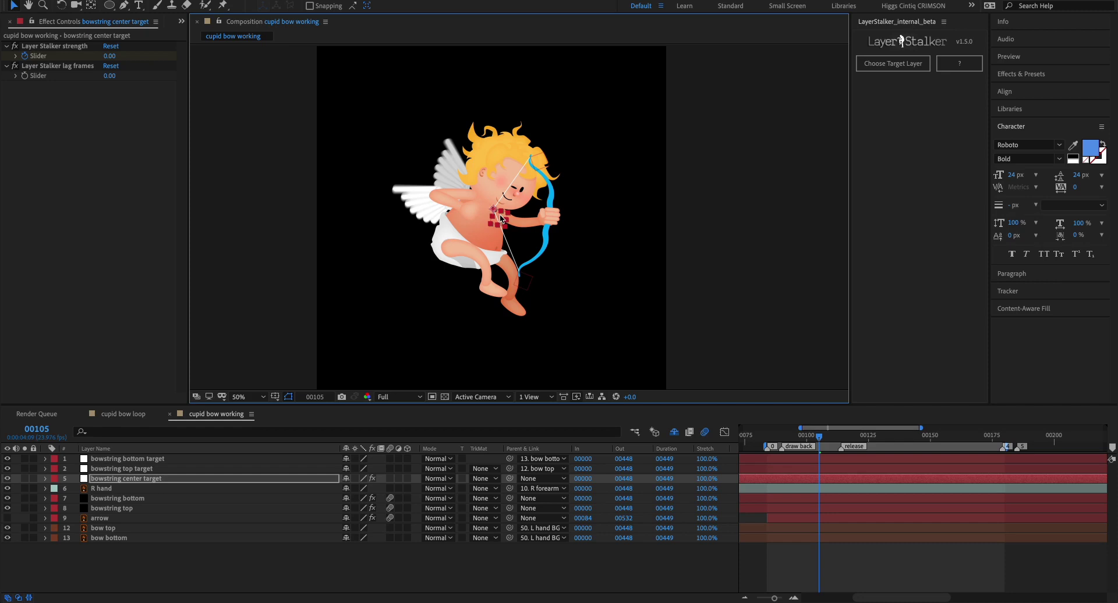
pyautogui.moveTo(500, 219)
pyautogui.mouseDown()
pyautogui.moveTo(517, 220)
pyautogui.moveTo(488, 219)
pyautogui.moveTo(520, 224)
pyautogui.moveTo(490, 215)
pyautogui.mouseUp()
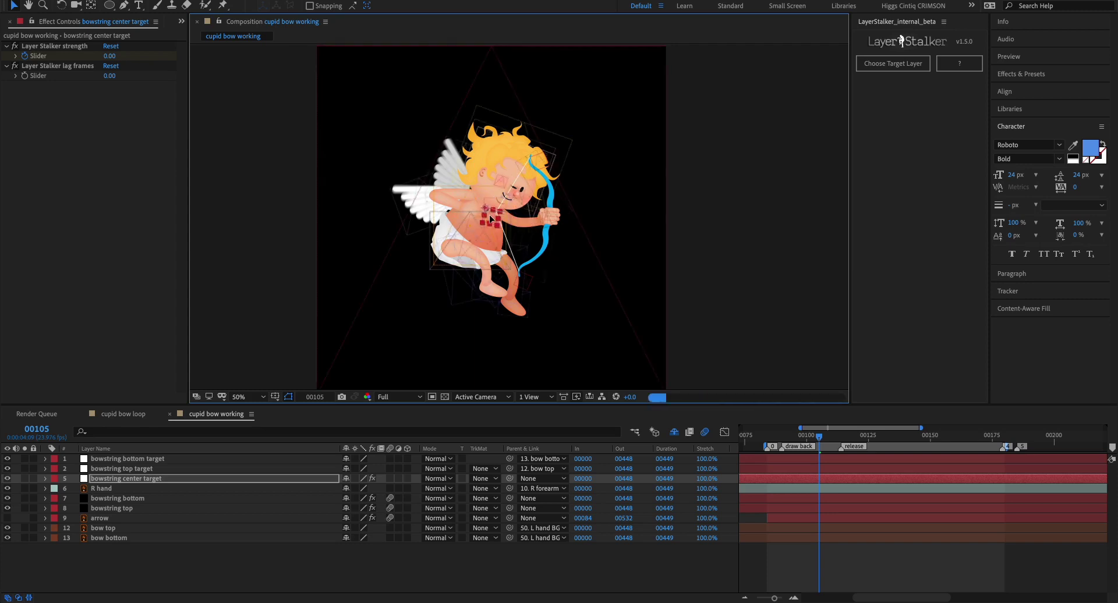
# Step: Create a new null layer and name it 'bow center null'
pyautogui.click(711, 257)
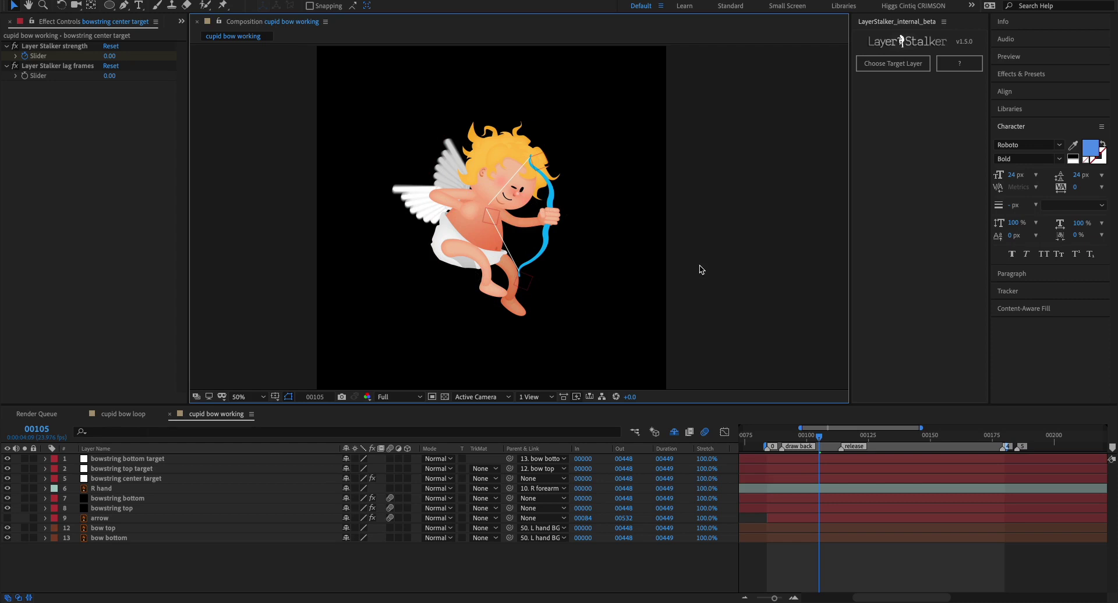
pyautogui.click(304, 563)
pyautogui.hotkey('ctrl', 'alt', 'shift', 'y')
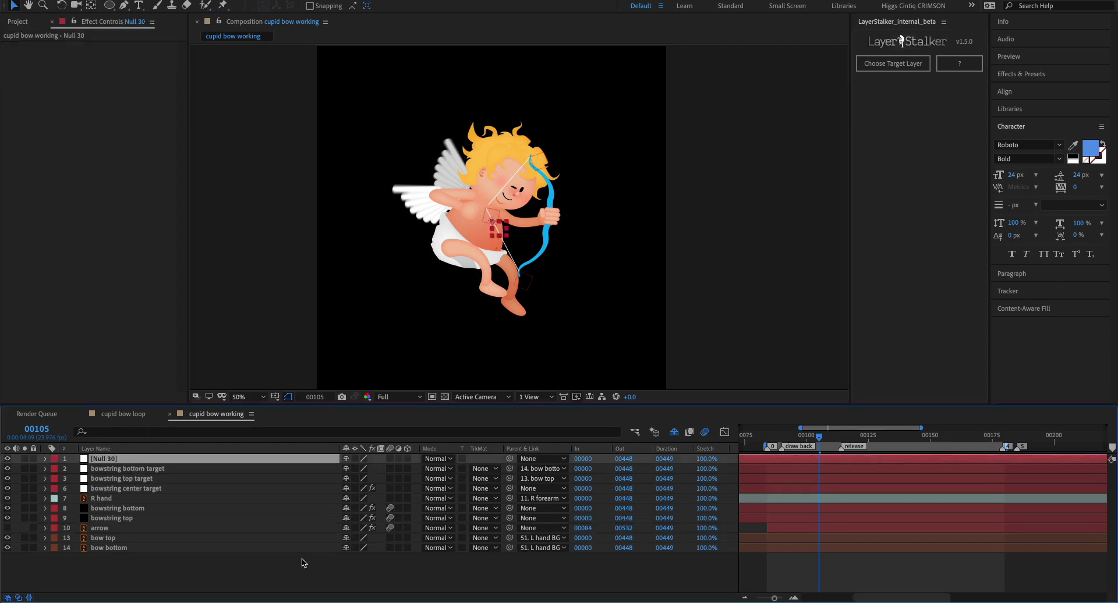
pyautogui.press('Return')
pyautogui.write('bow center null')
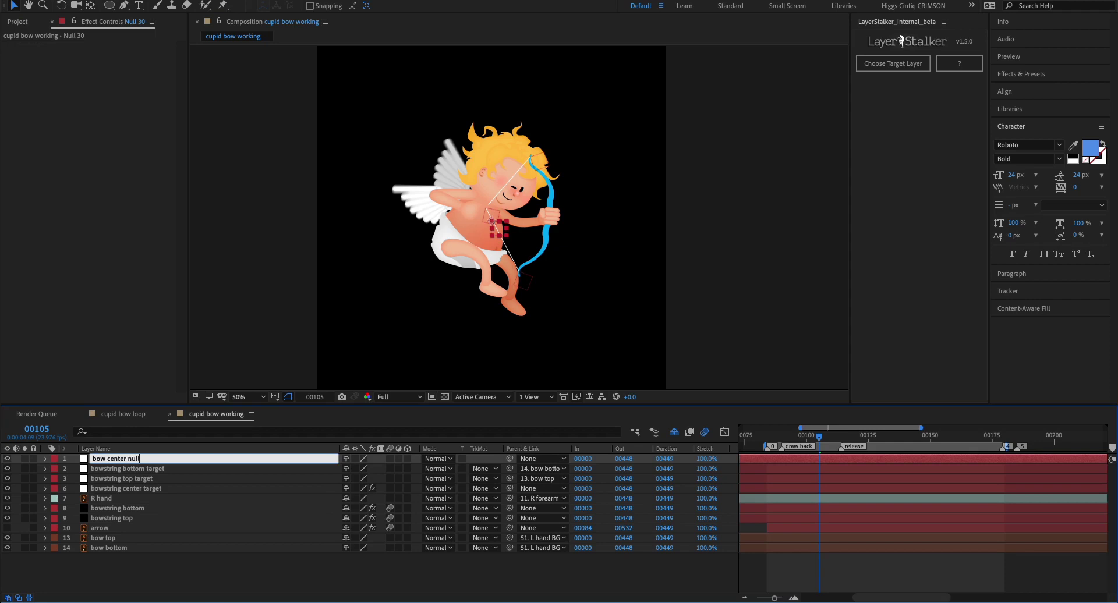
pyautogui.press('Return')
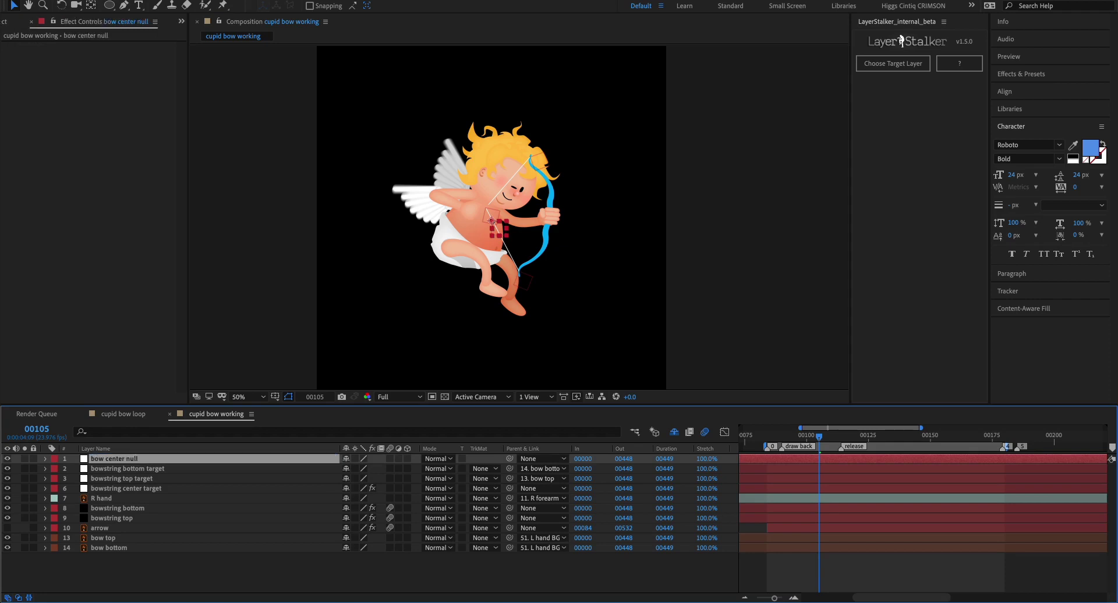
# Step: Add a second null named 'trigger finger null' and parent it to R hand
pyautogui.hotkey('ctrl', 'alt', 'shift', 'y')
pyautogui.press('Return')
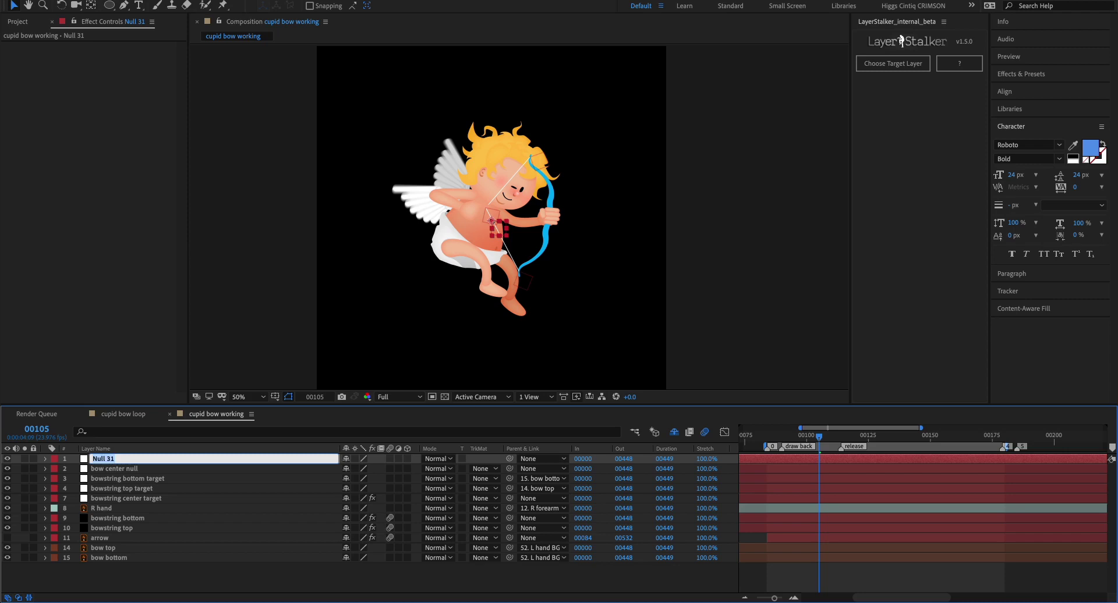
pyautogui.write('trigger finger null')
pyautogui.press('Return')
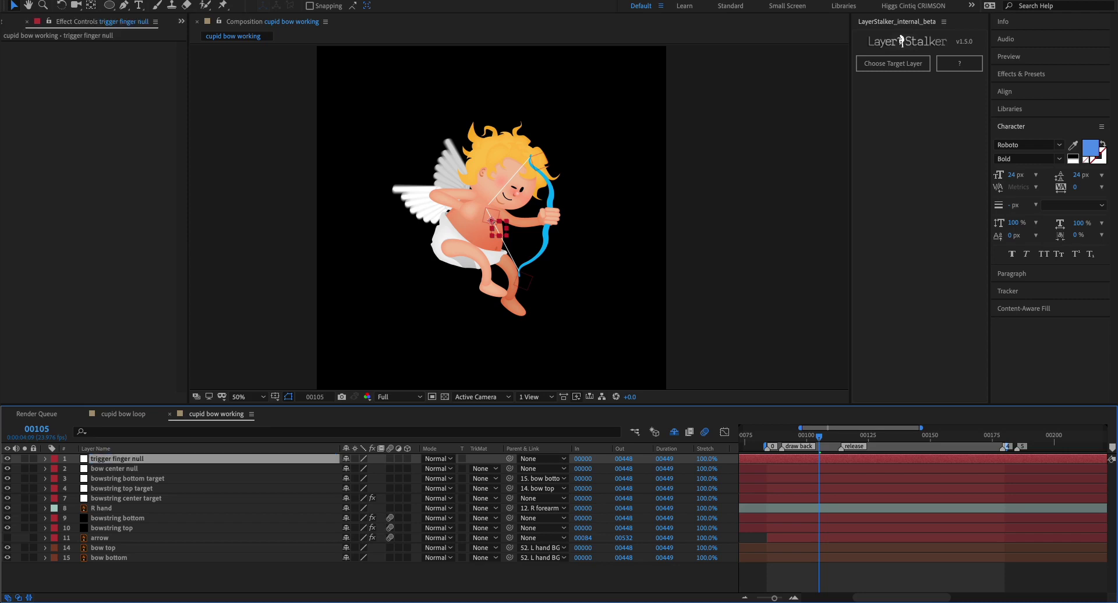
pyautogui.click(131, 469)
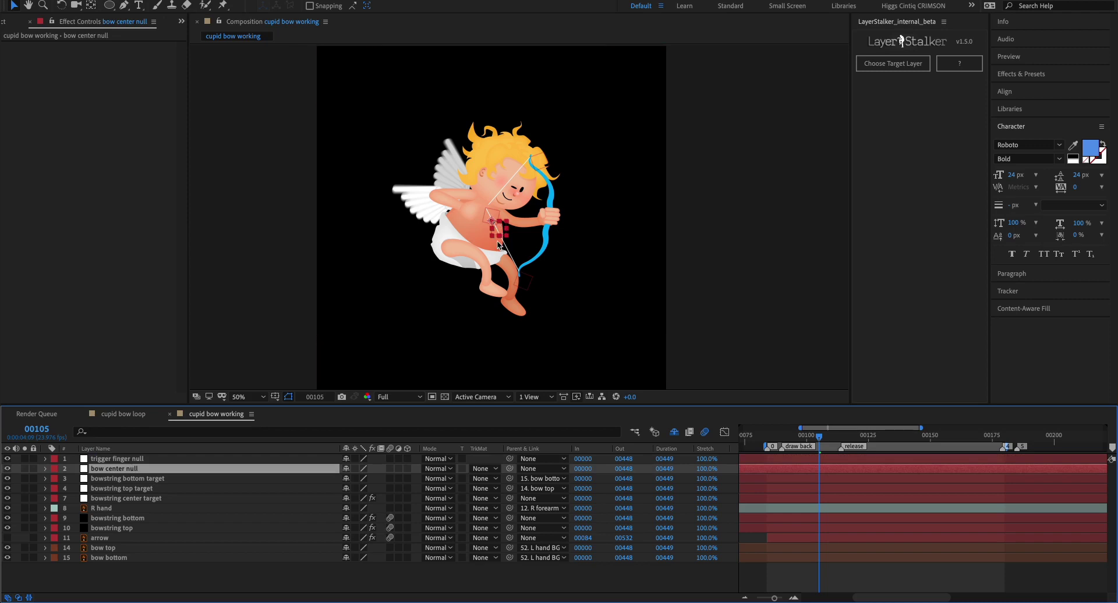
pyautogui.click(153, 461)
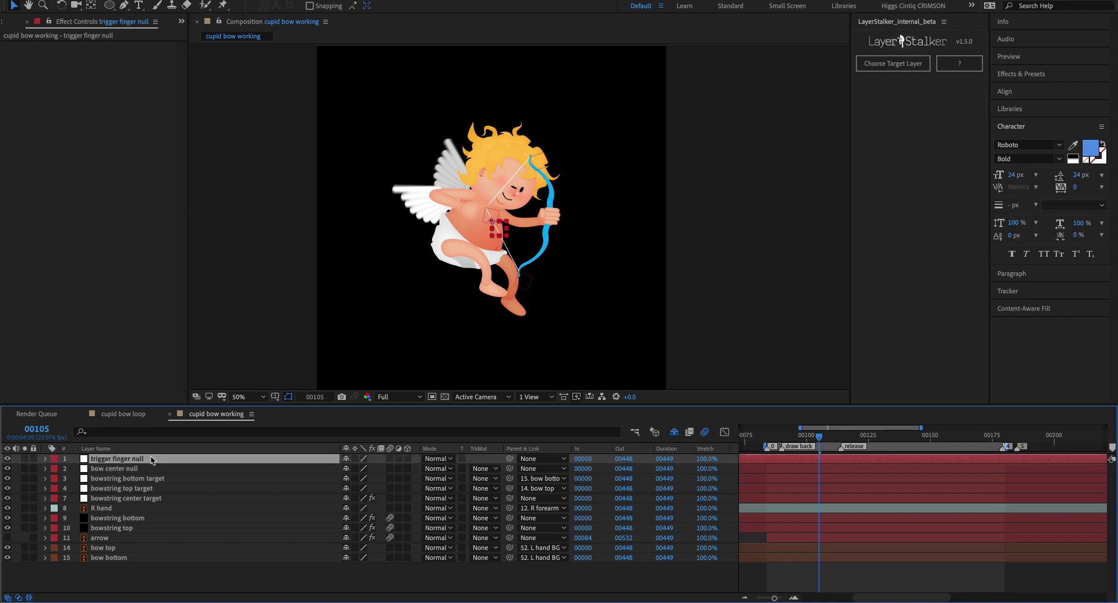
pyautogui.moveTo(510, 459); pyautogui.dragTo(165, 510)
pyautogui.moveTo(499, 228); pyautogui.dragTo(494, 212)
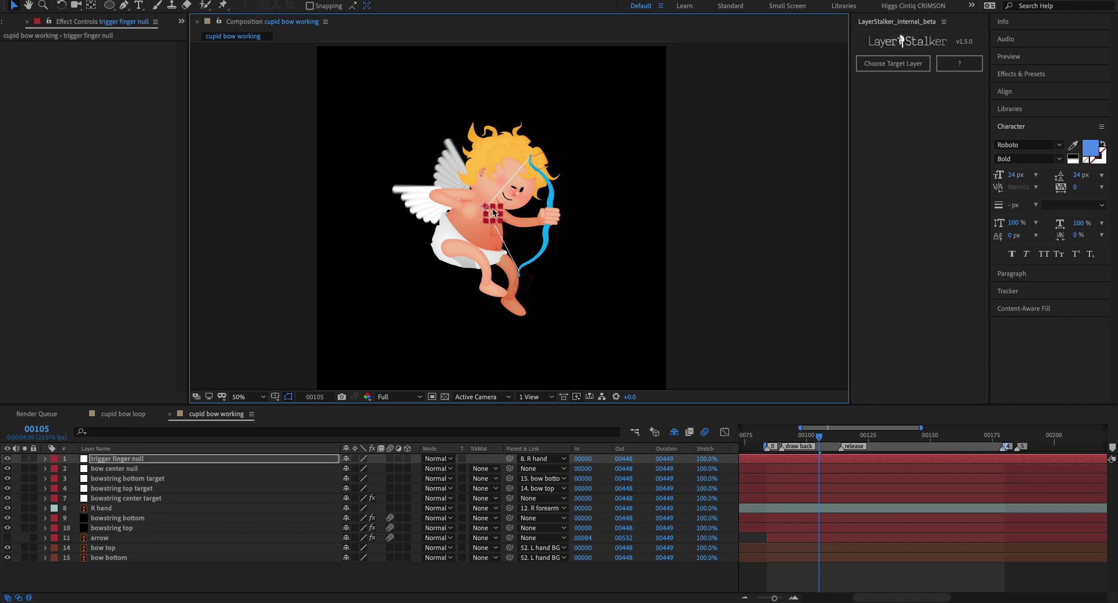
# Step: Parent bow center null to bowstring top target and set its Position to 0, 0
pyautogui.click(129, 469)
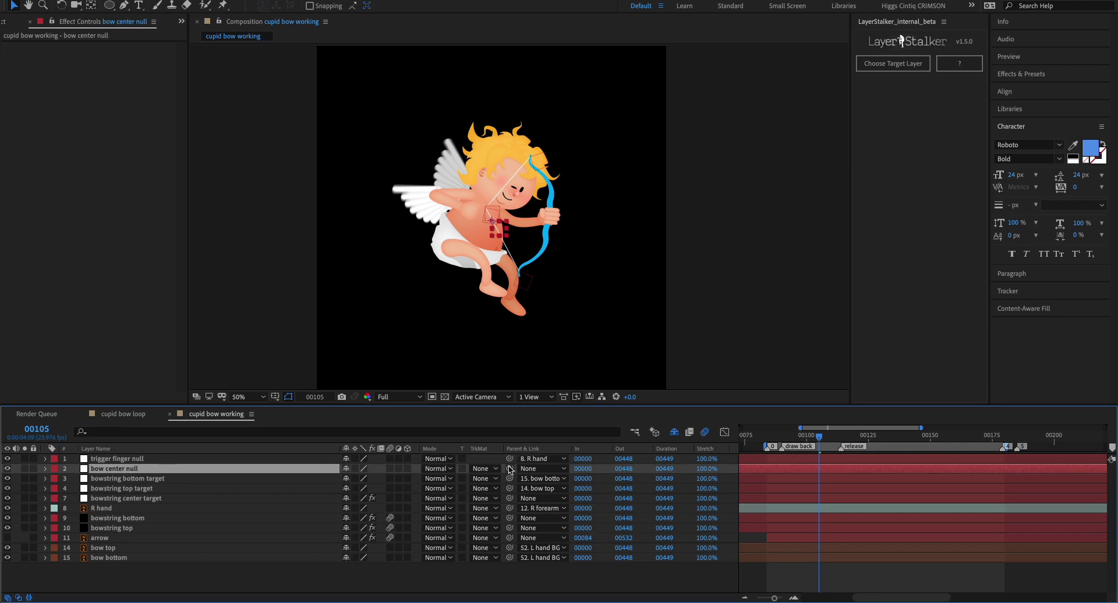
pyautogui.moveTo(511, 472); pyautogui.dragTo(195, 492)
pyautogui.press('p')
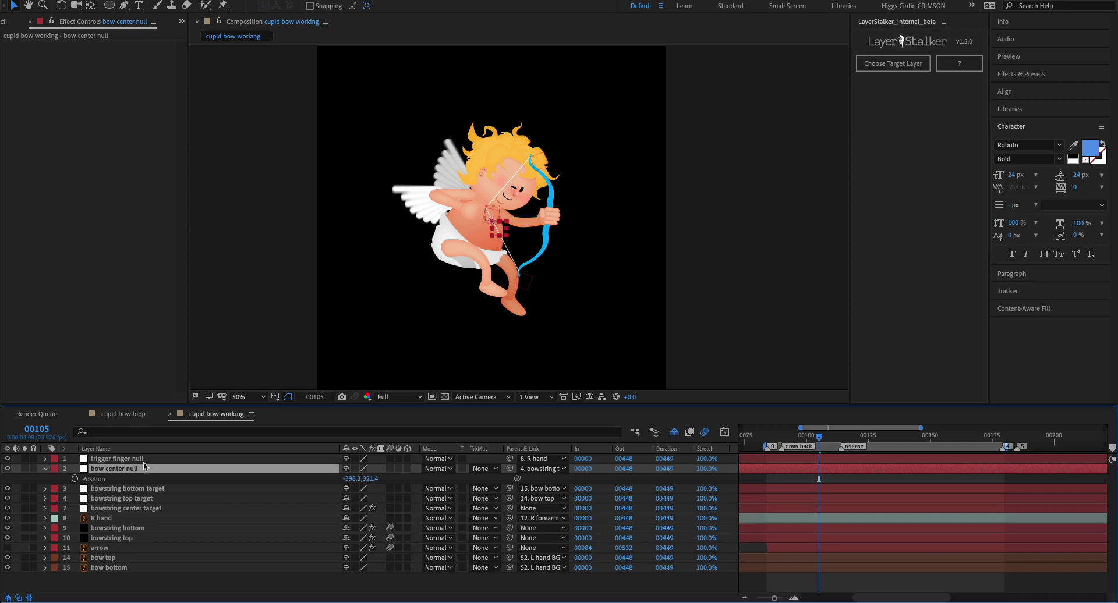
pyautogui.click(102, 479)
pyautogui.click(351, 479)
pyautogui.write('0')
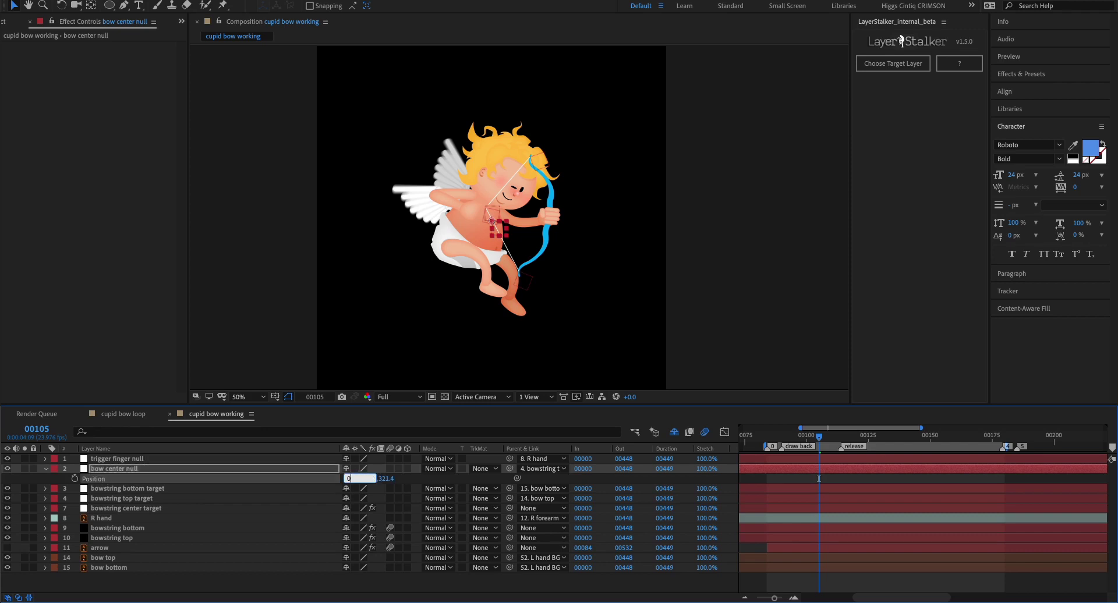
pyautogui.press('Tab')
pyautogui.write('0')
pyautogui.press('Return')
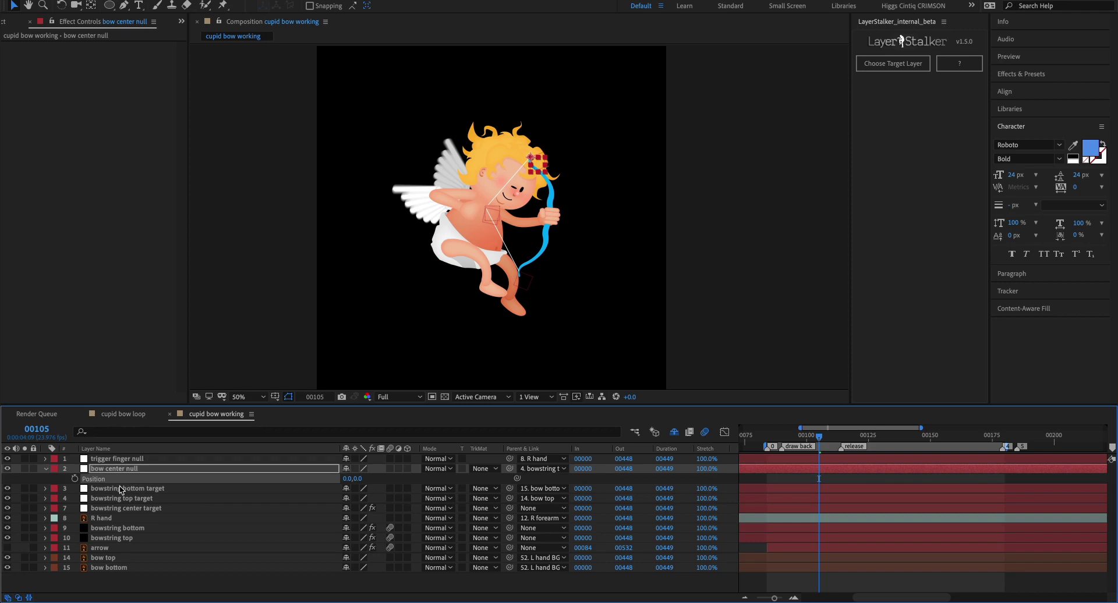
# Step: Make bow center null stalk bowstring bottom target with Layer Stalker strength 50
pyautogui.click(893, 64)
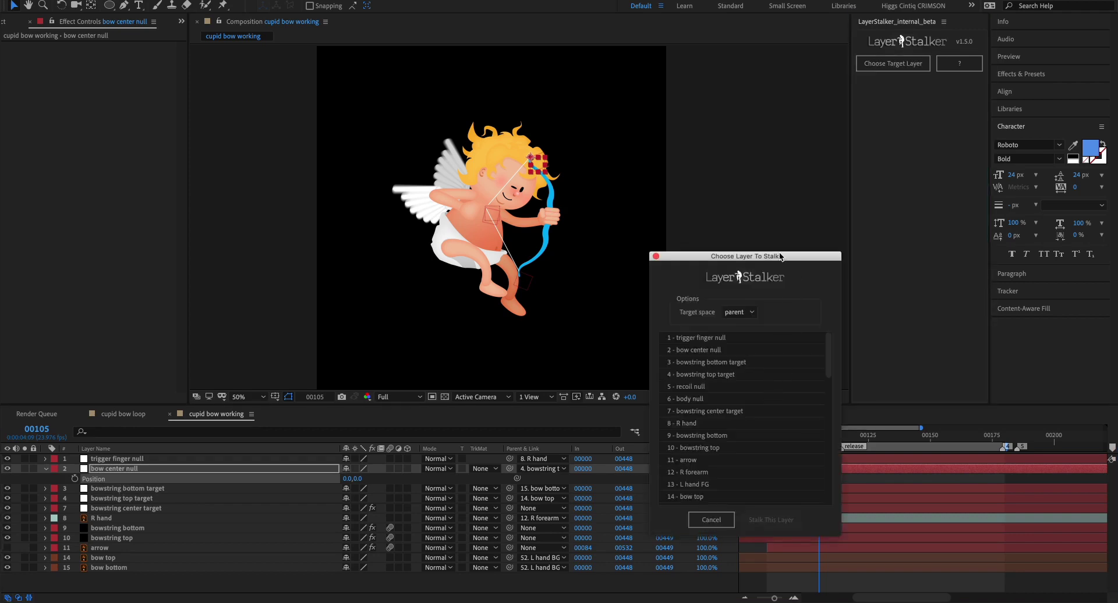
pyautogui.moveTo(786, 250); pyautogui.dragTo(808, 93)
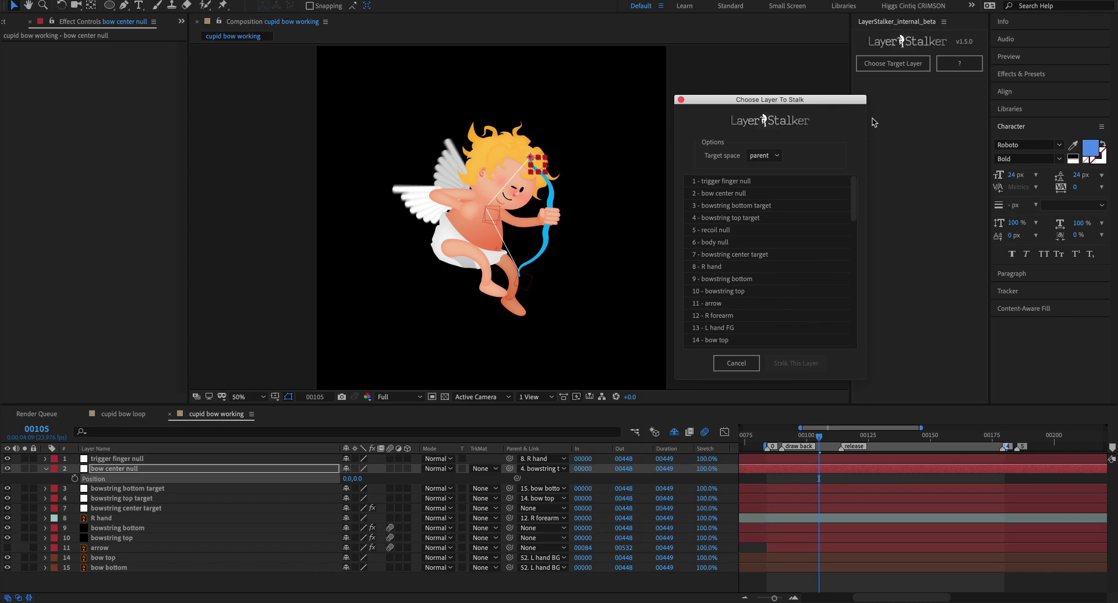
pyautogui.click(755, 208)
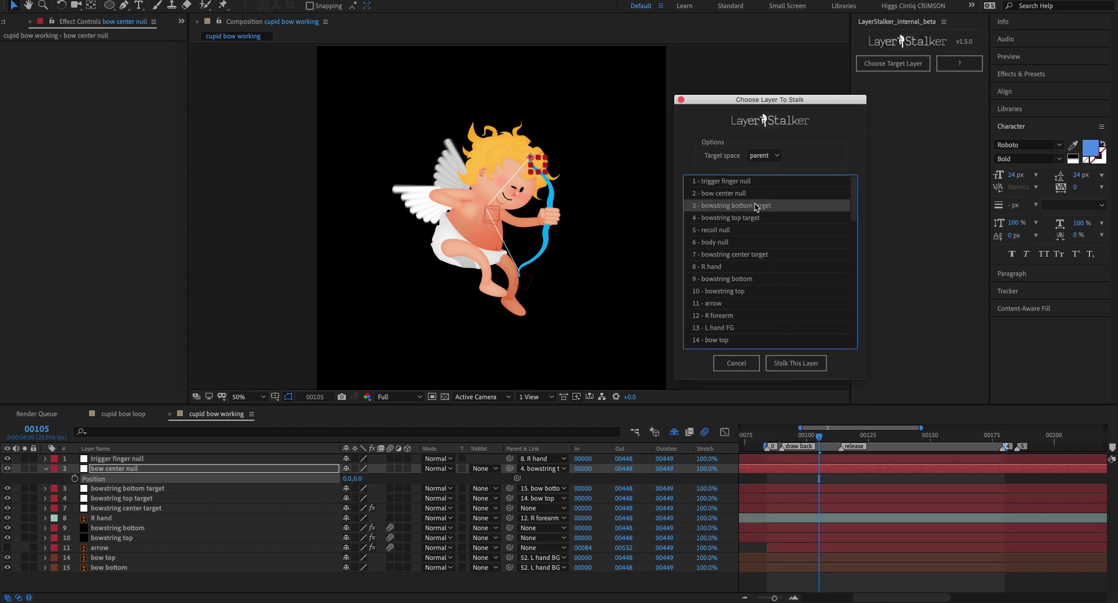
pyautogui.click(799, 364)
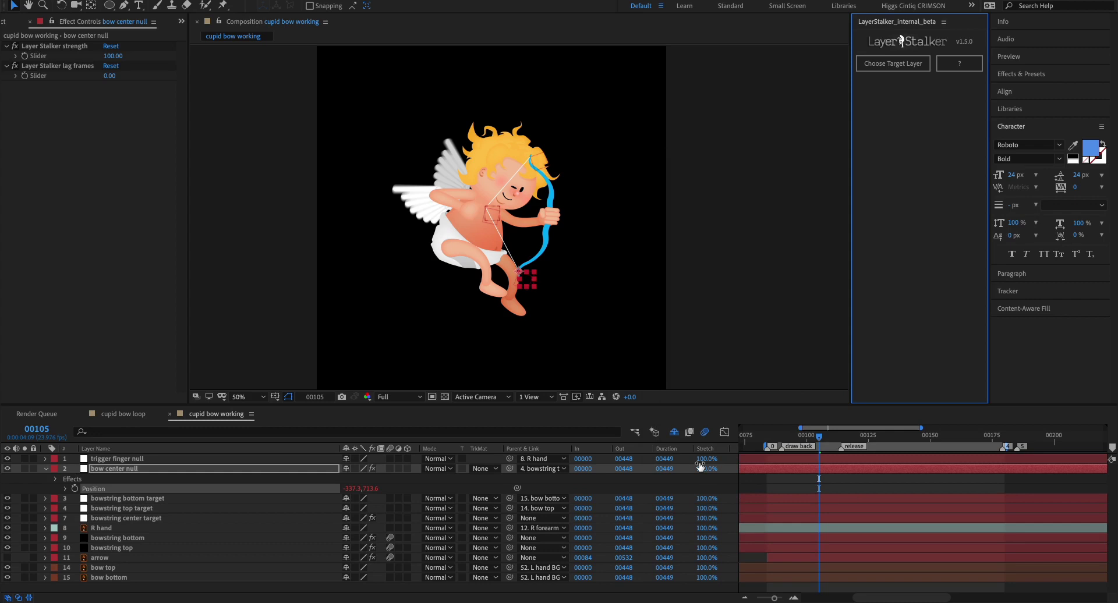
pyautogui.moveTo(113, 55)
pyautogui.mouseDown()
pyautogui.moveTo(71, 65)
pyautogui.moveTo(147, 53)
pyautogui.moveTo(128, 58)
pyautogui.mouseUp()
pyautogui.click(113, 56)
pyautogui.write('4')
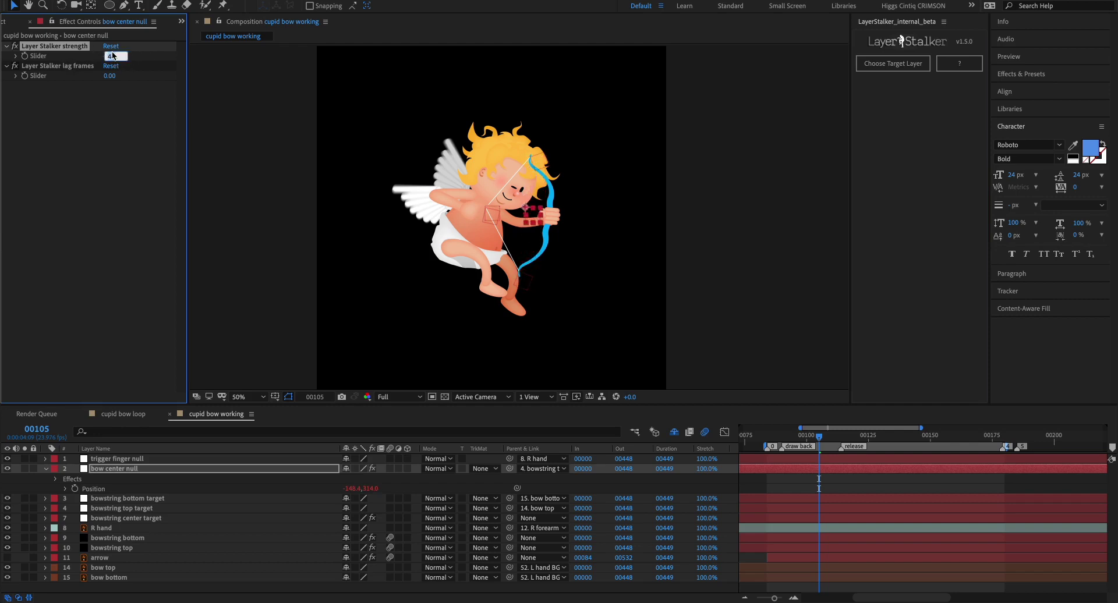
pyautogui.write('0')
pyautogui.press('Return')
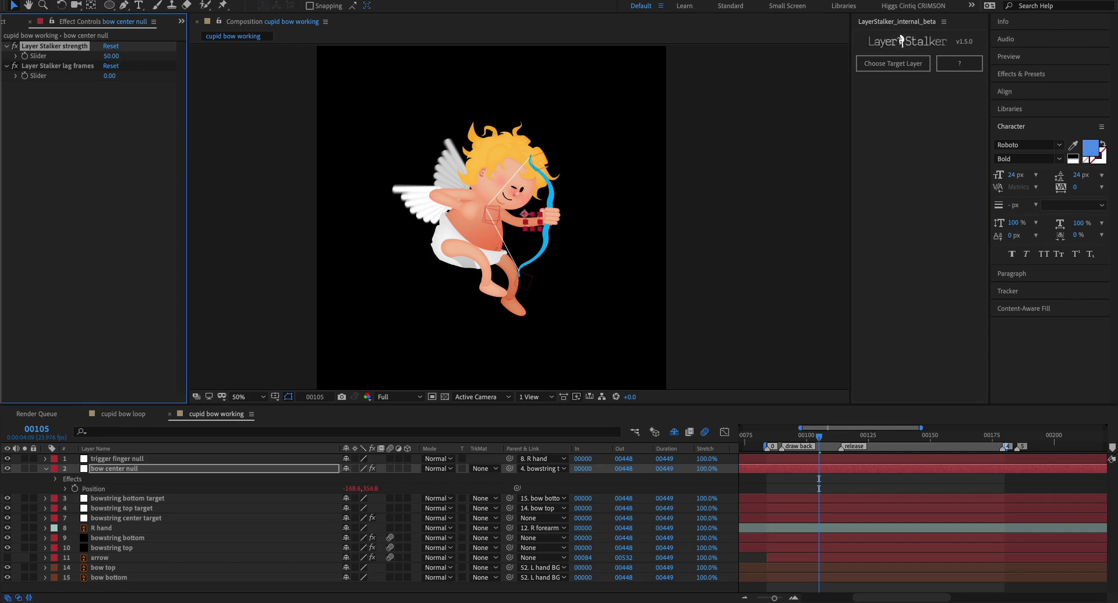
pyautogui.moveTo(819, 441); pyautogui.dragTo(784, 441)
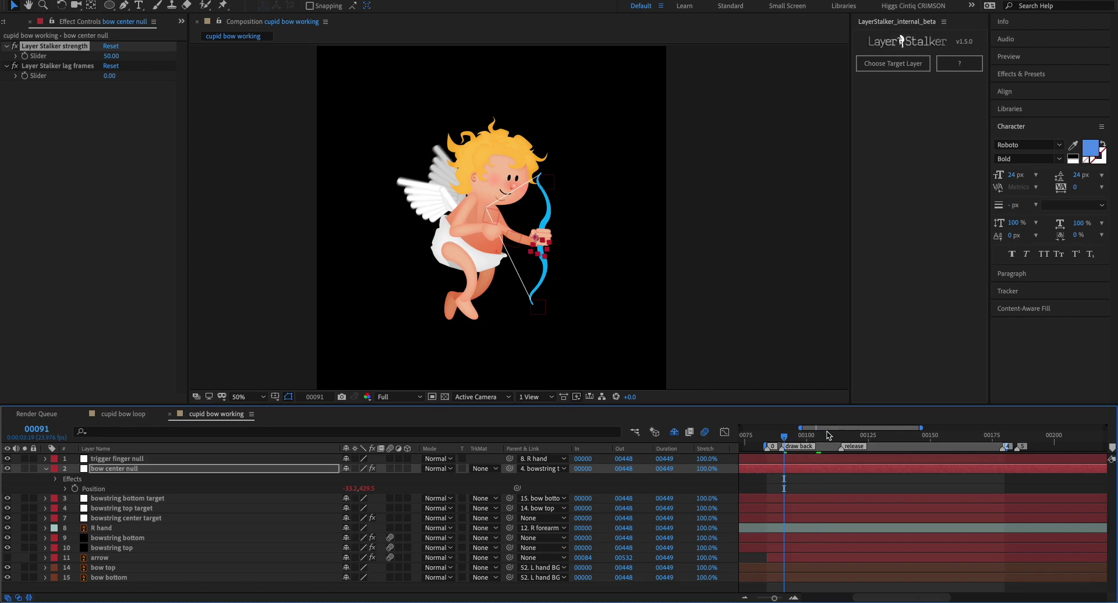
pyautogui.click(794, 439)
pyautogui.moveTo(795, 442); pyautogui.dragTo(866, 437)
pyautogui.click(826, 440)
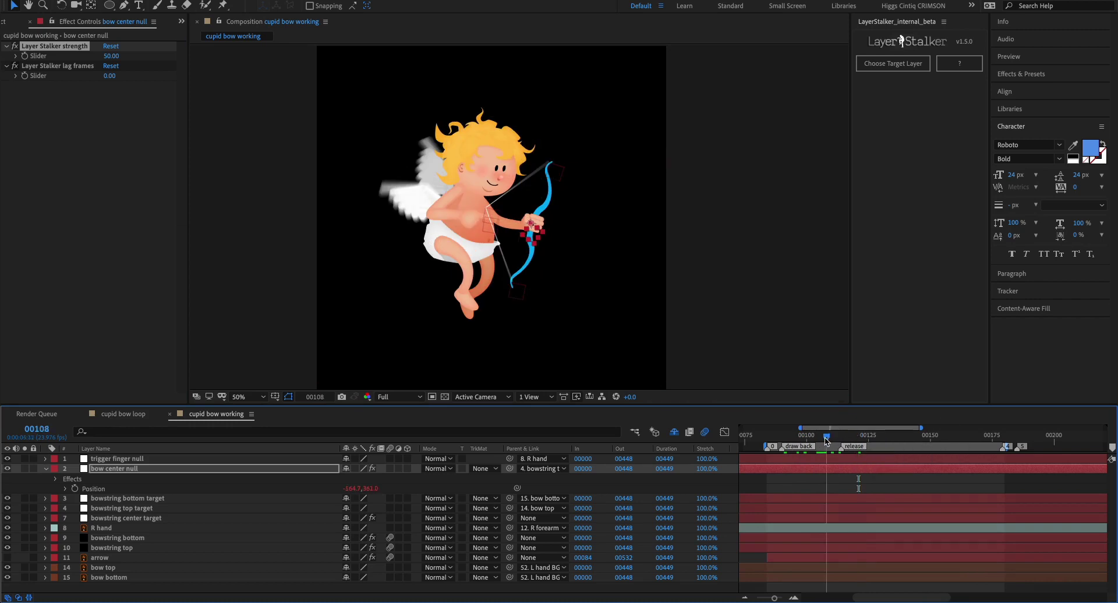
pyautogui.moveTo(827, 441); pyautogui.dragTo(799, 437)
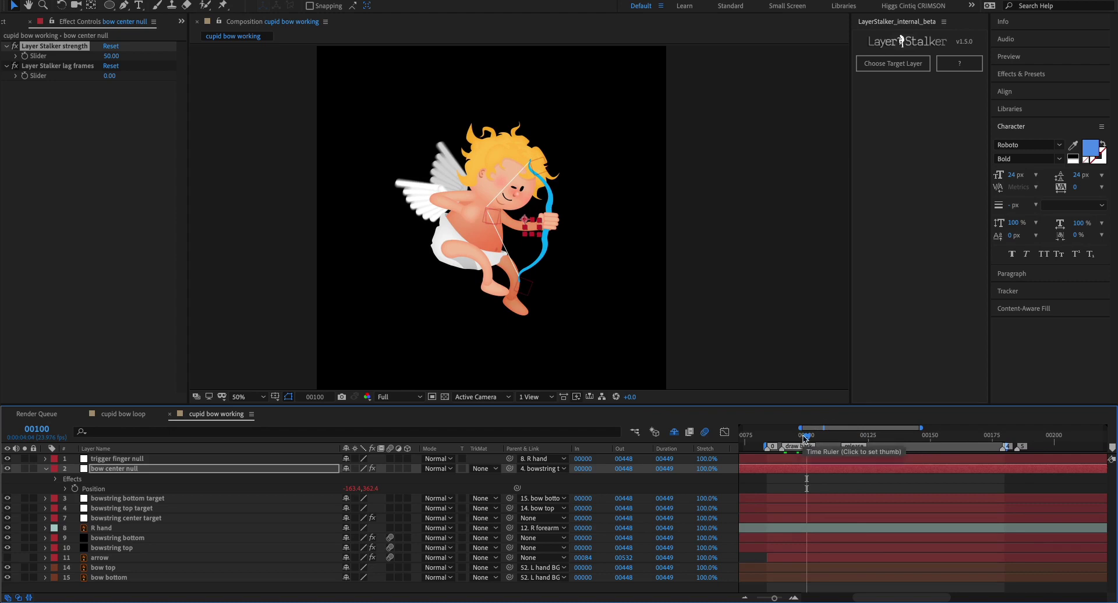
pyautogui.hotkey('shift', 'pageup')
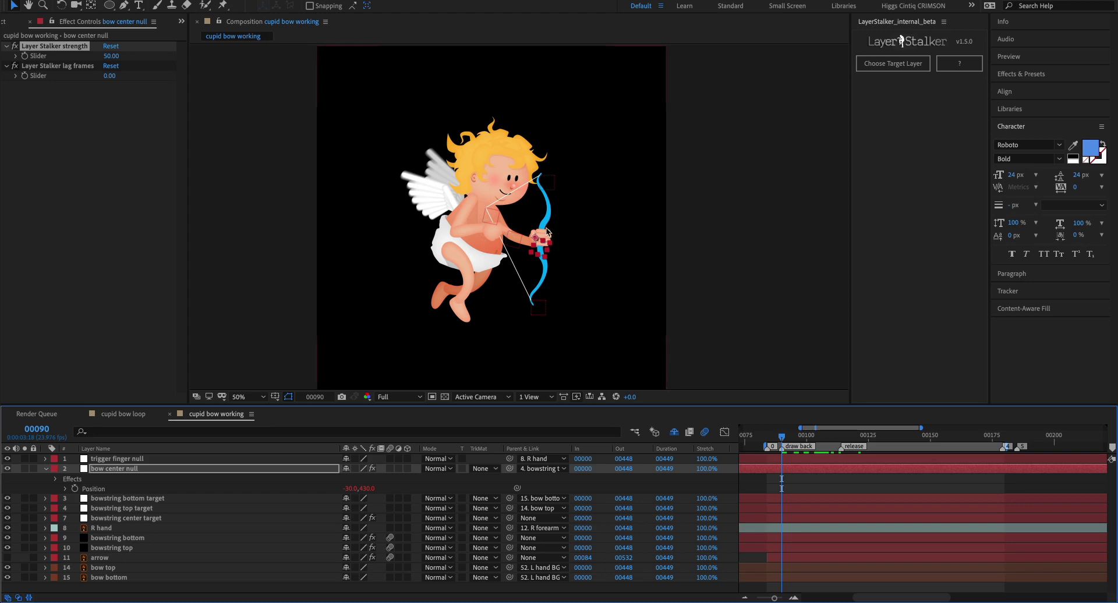
pyautogui.click(488, 220)
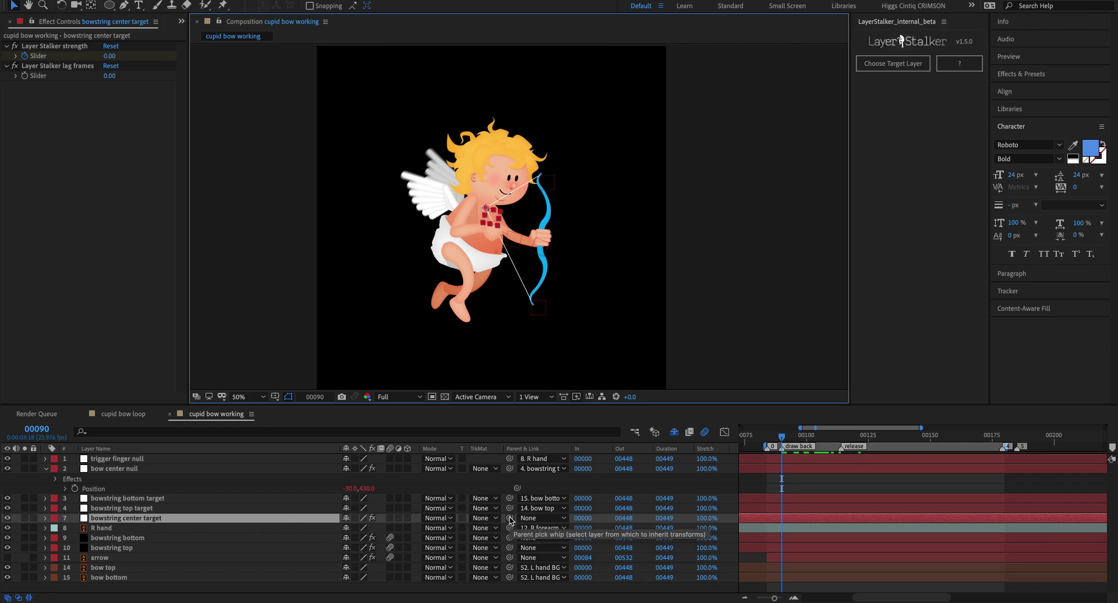
# Step: Parent bowstring center target to trigger finger null and zero its Position to 0, 0
pyautogui.moveTo(510, 519); pyautogui.dragTo(219, 460)
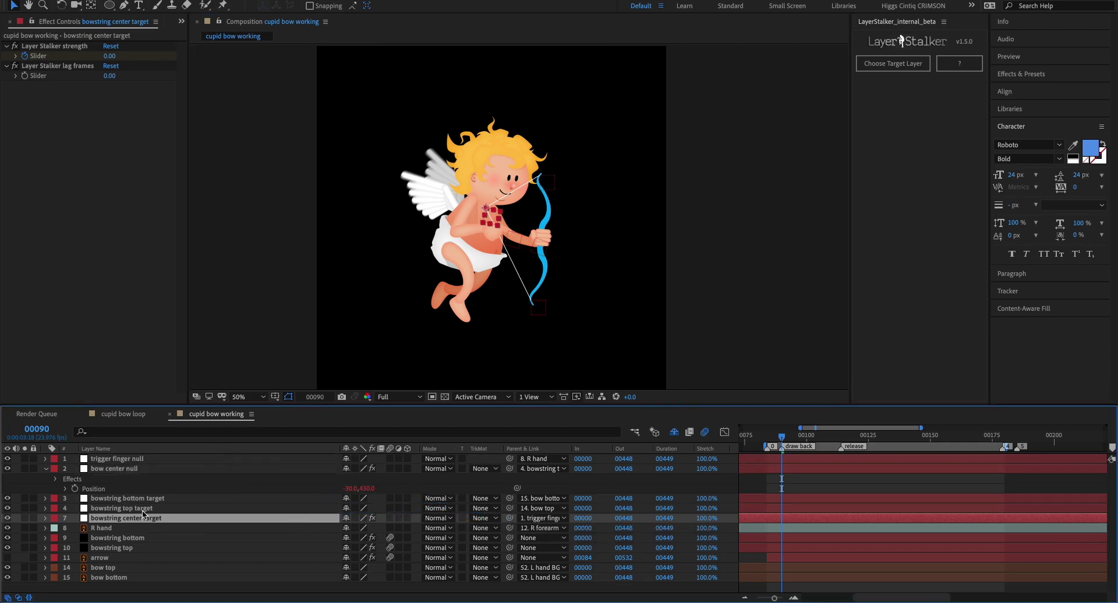
pyautogui.press('p')
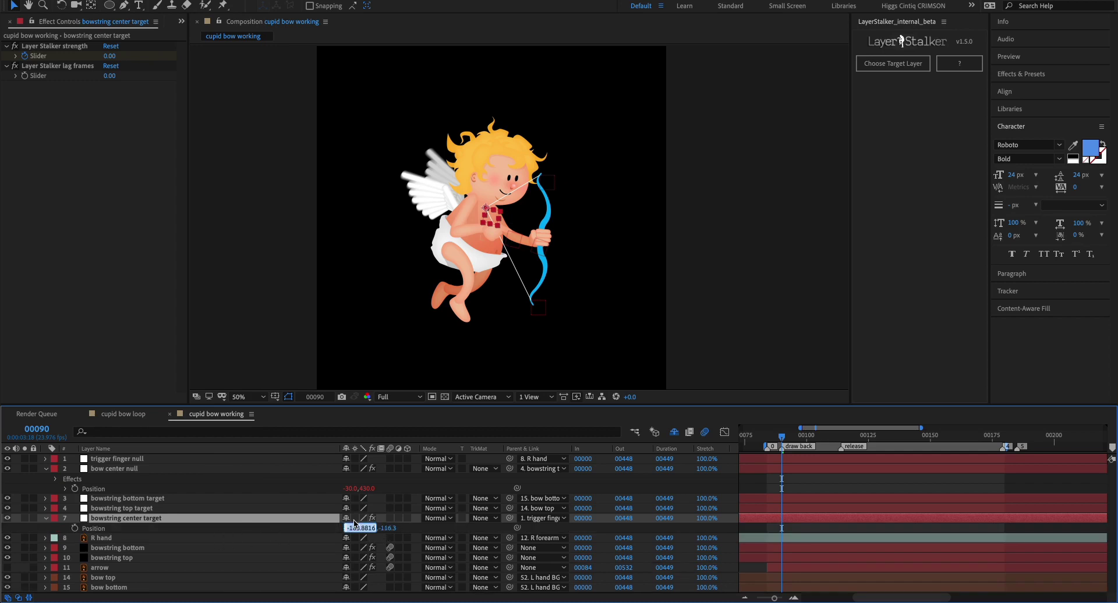
pyautogui.write('0')
pyautogui.press('Tab')
pyautogui.write('0')
pyautogui.press('Return')
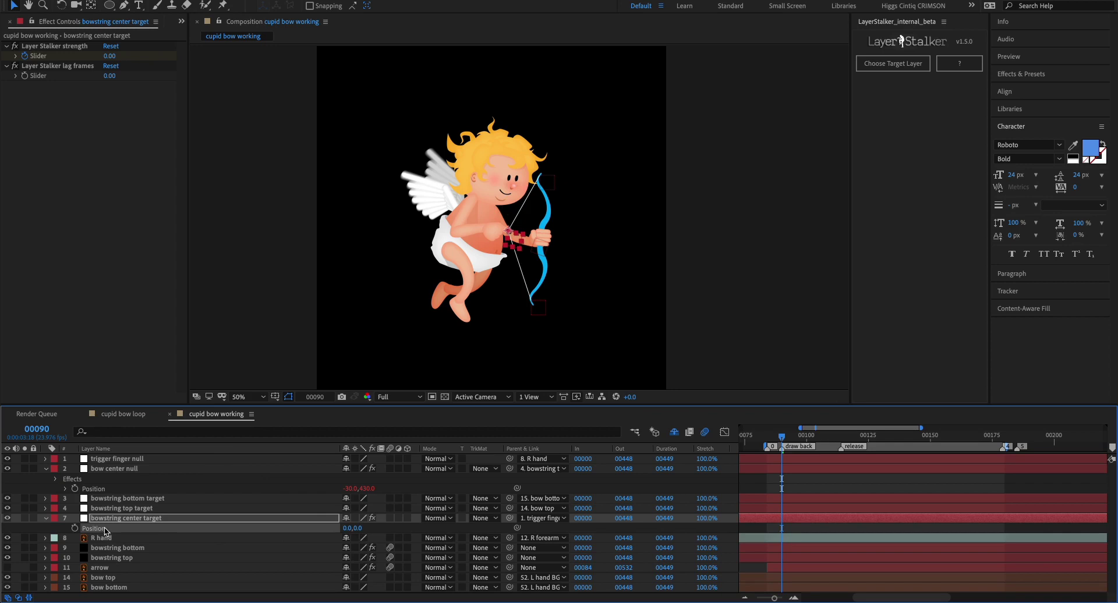
# Step: Make bowstring center target stalk bow center null via LayerStalker in parent space
pyautogui.click(907, 64)
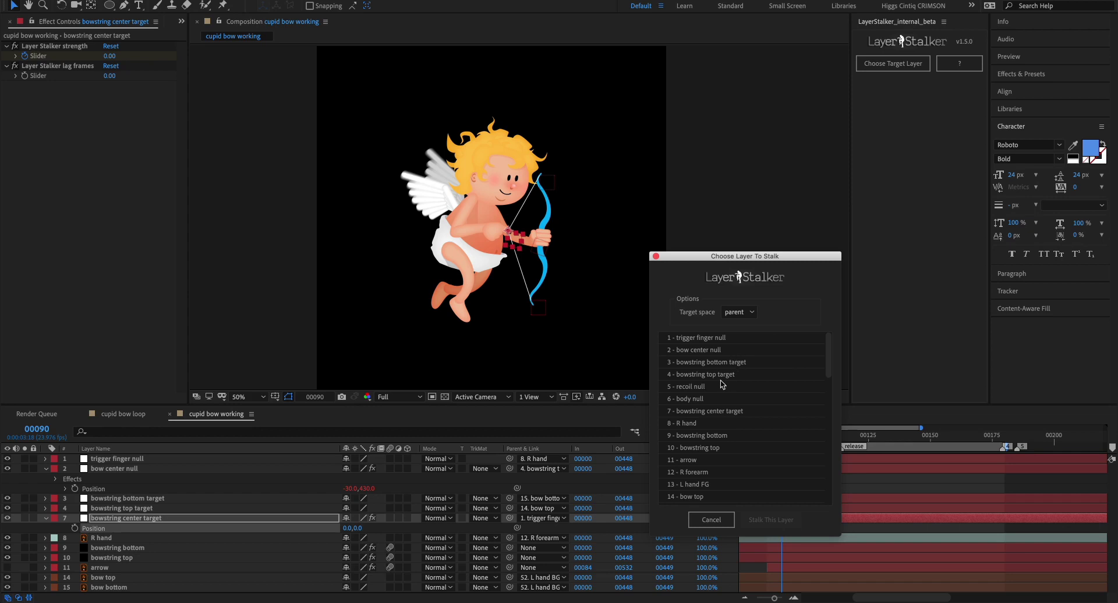
pyautogui.click(716, 350)
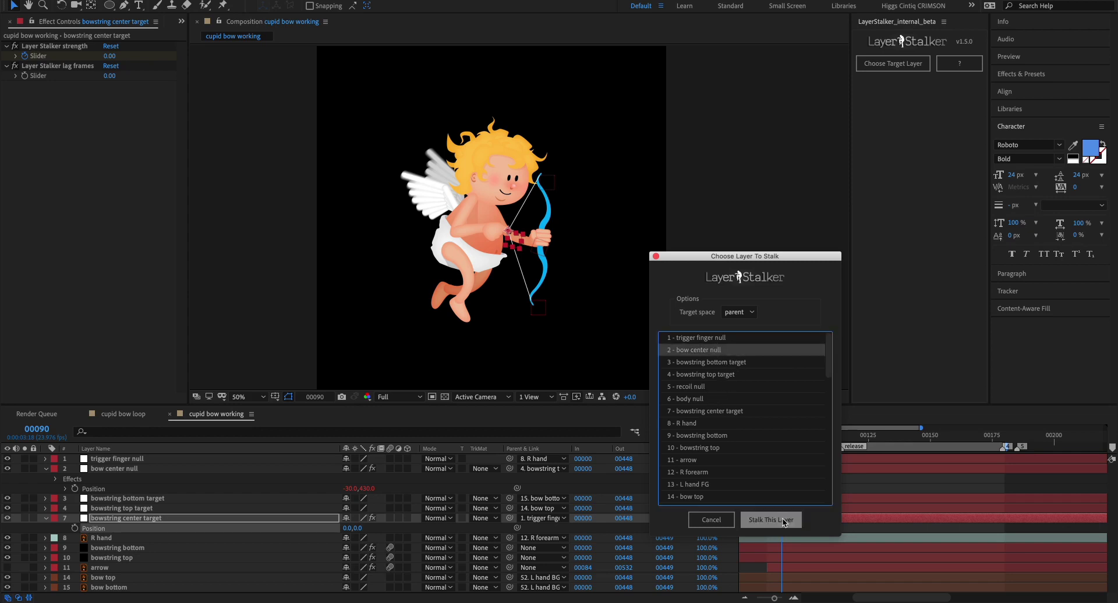
pyautogui.click(752, 313)
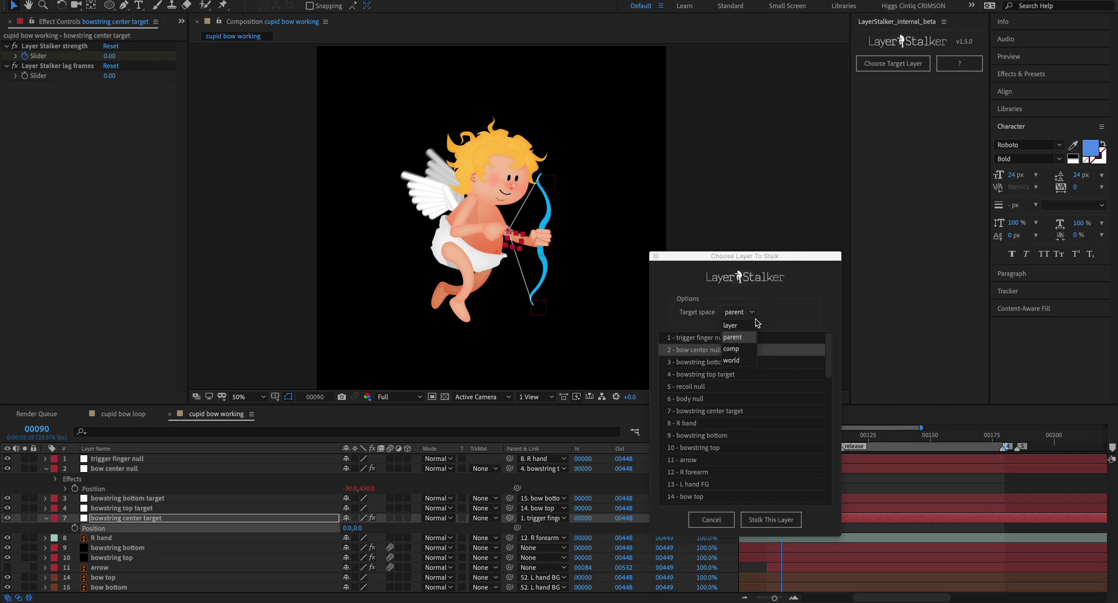
pyautogui.click(781, 310)
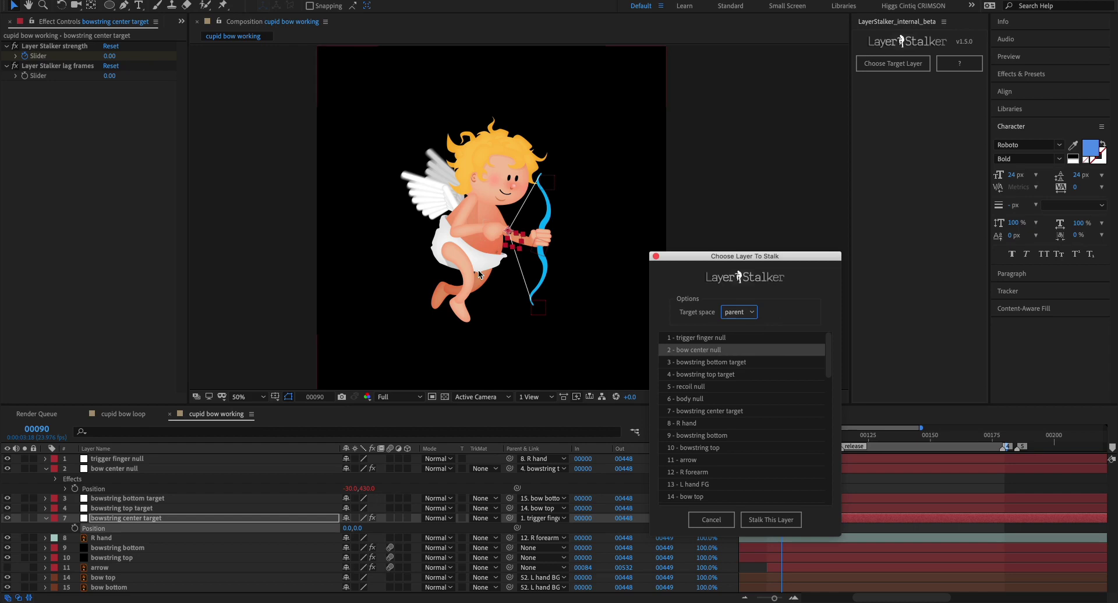
pyautogui.moveTo(786, 258); pyautogui.dragTo(814, 162)
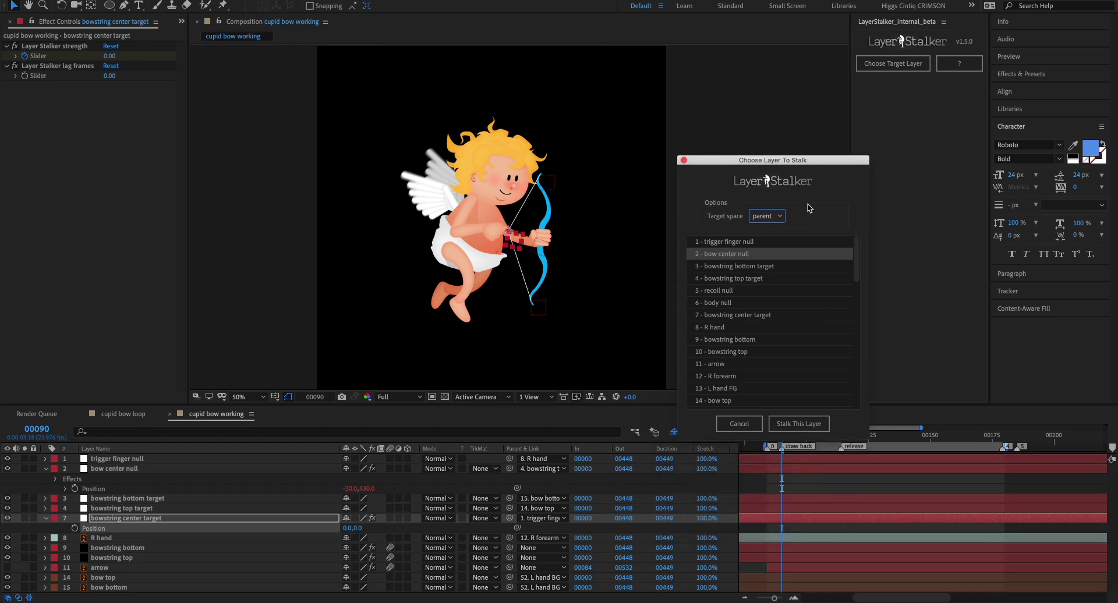
pyautogui.click(817, 425)
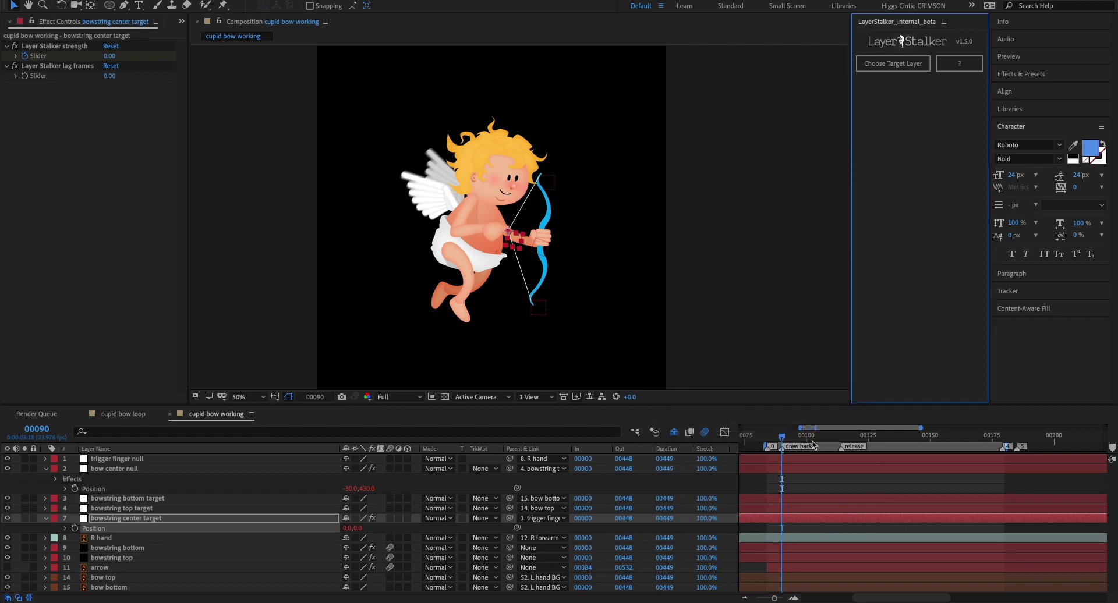
# Step: Keyframe bowstring center target's Layer Stalker strength: 0 at frame 90, 100 at frame 114
pyautogui.moveTo(109, 56); pyautogui.dragTo(146, 54)
pyautogui.click(110, 56)
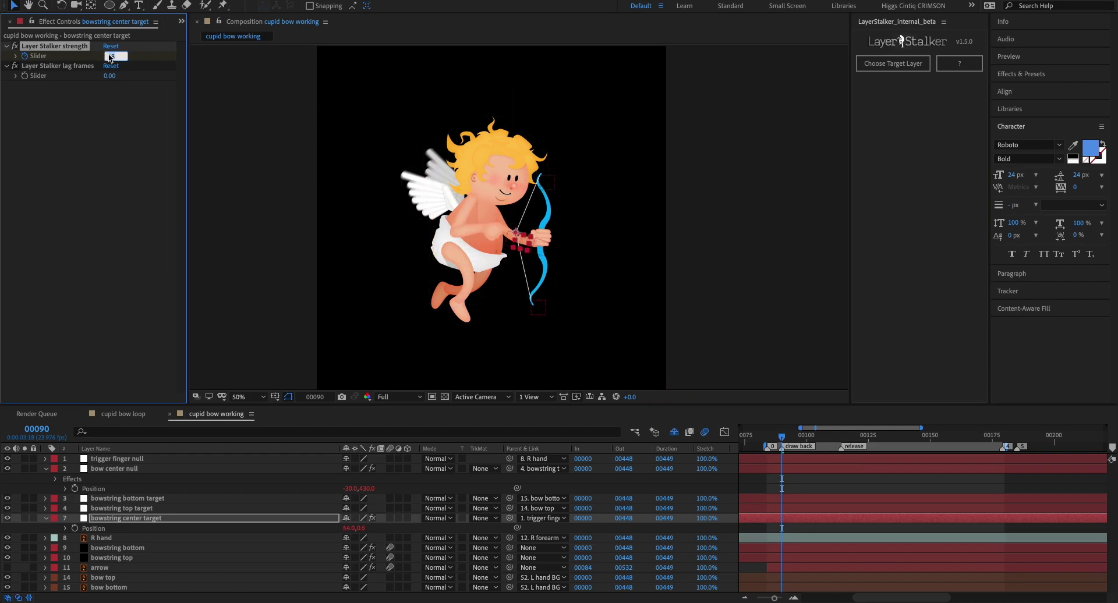
pyautogui.write('0')
pyautogui.press('Return')
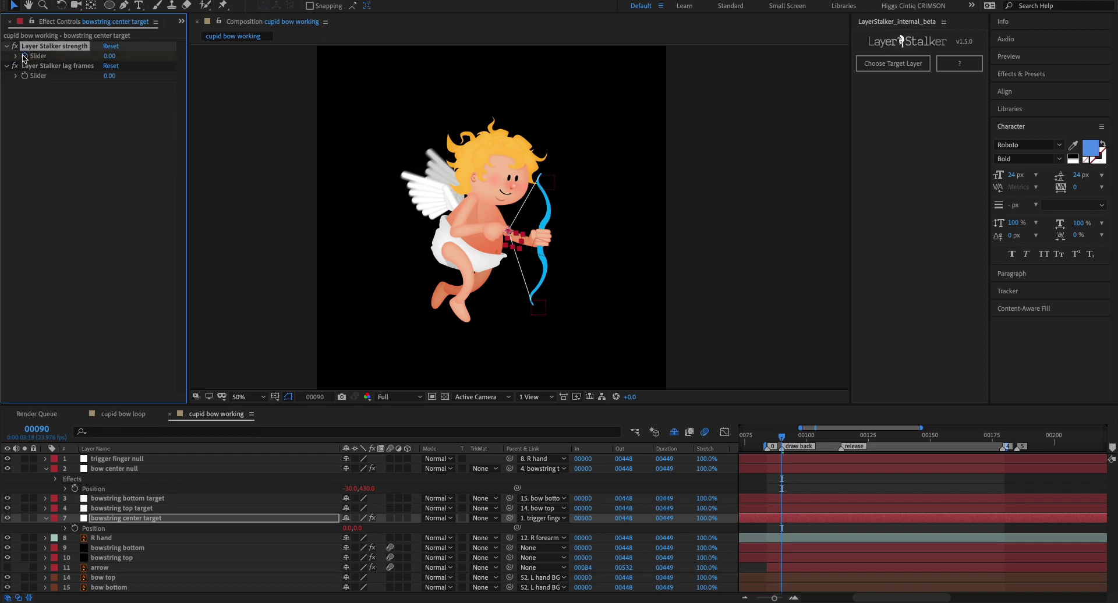
pyautogui.click(24, 57)
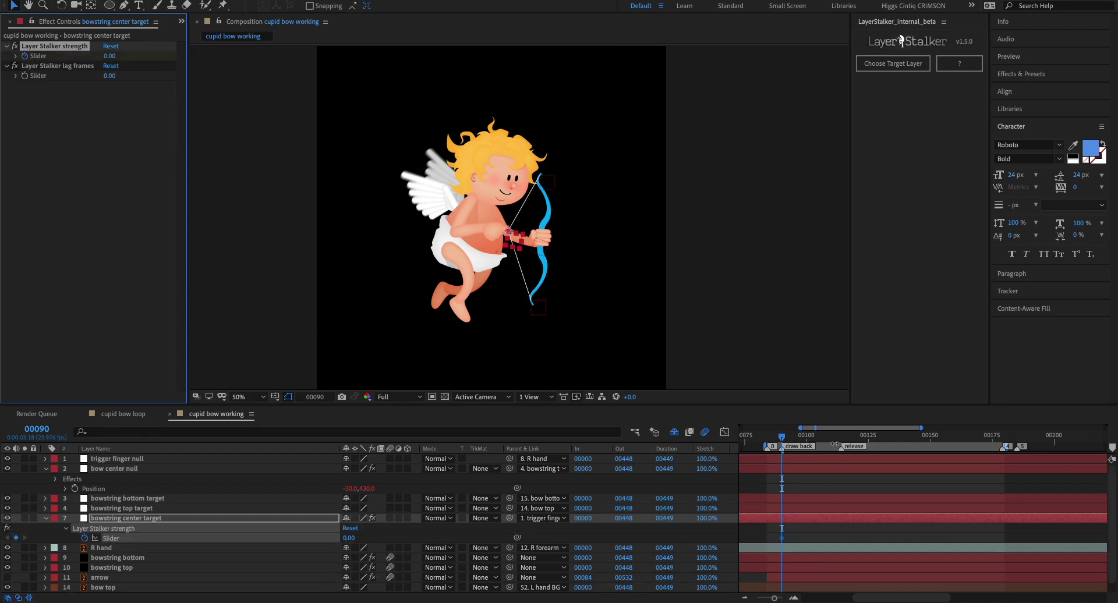
pyautogui.click(781, 540)
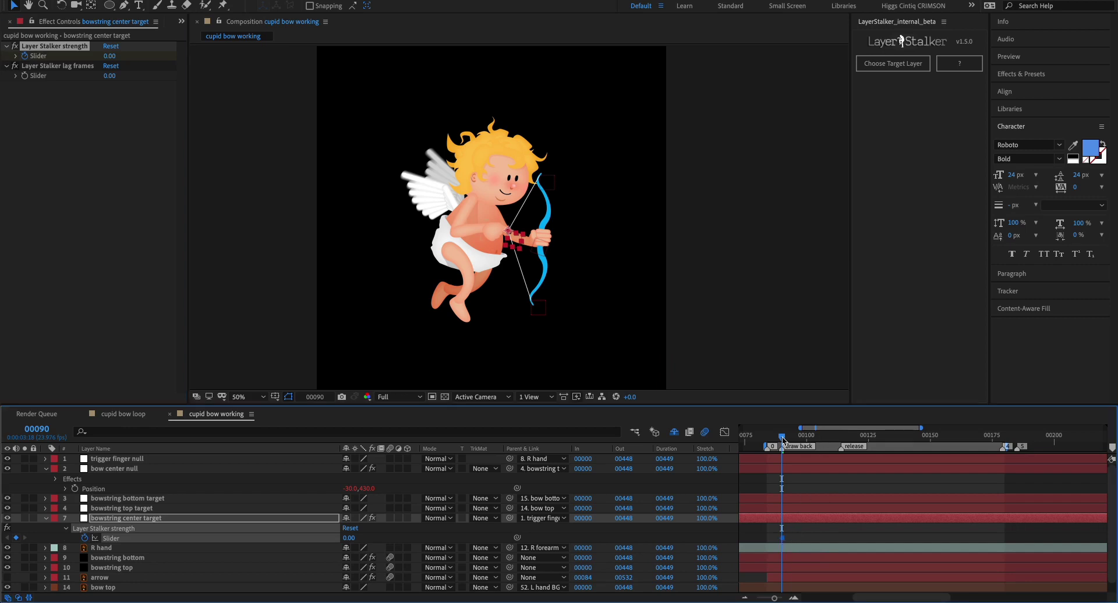
pyautogui.moveTo(782, 441); pyautogui.dragTo(842, 436)
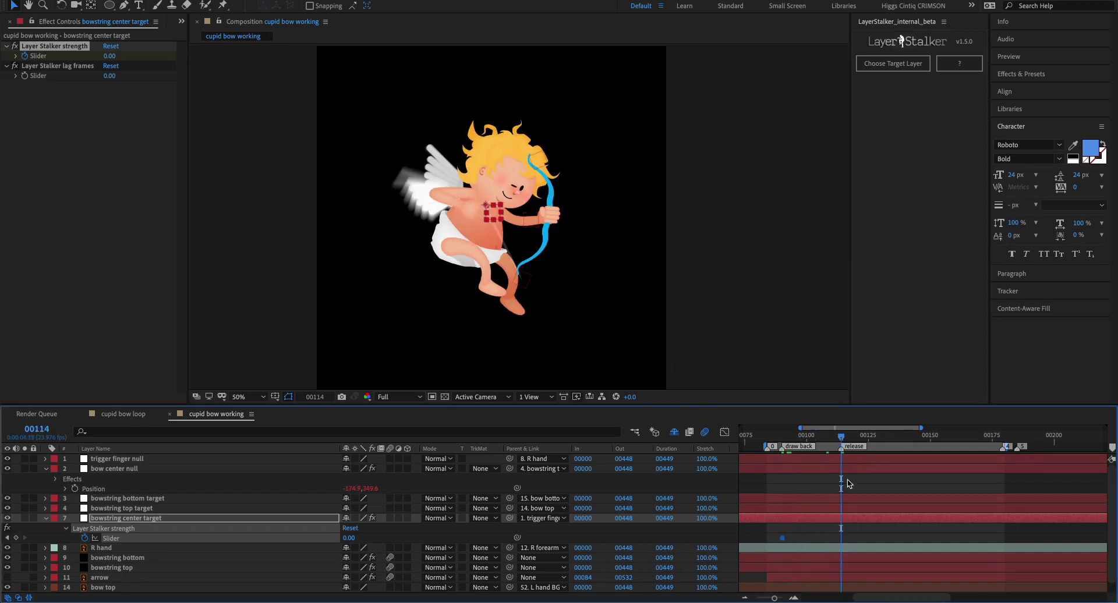
pyautogui.click(349, 538)
pyautogui.press('Return')
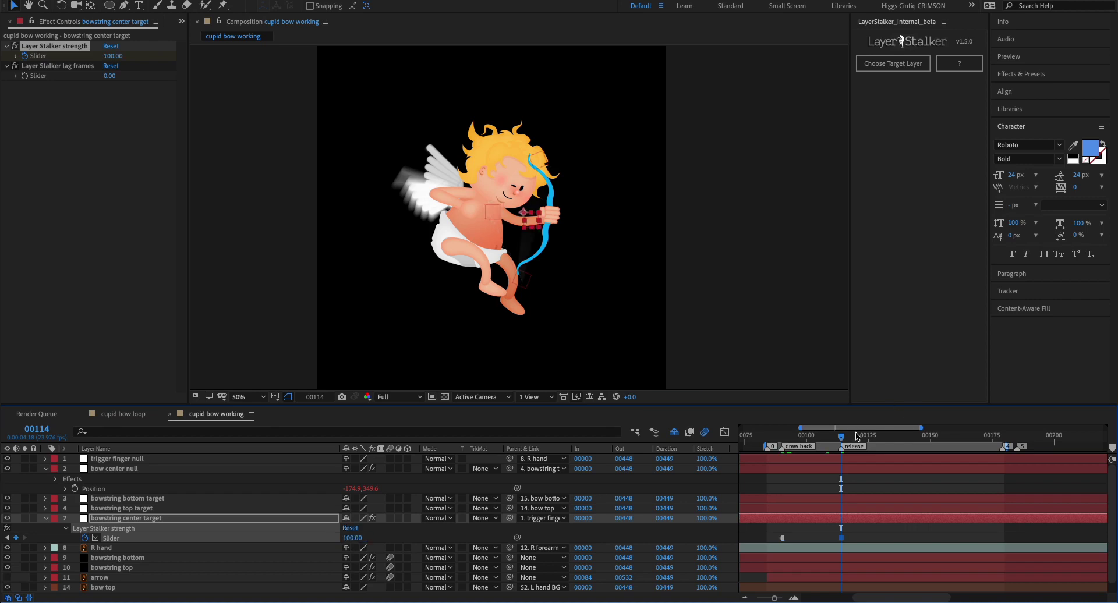
pyautogui.moveTo(841, 437); pyautogui.dragTo(794, 438)
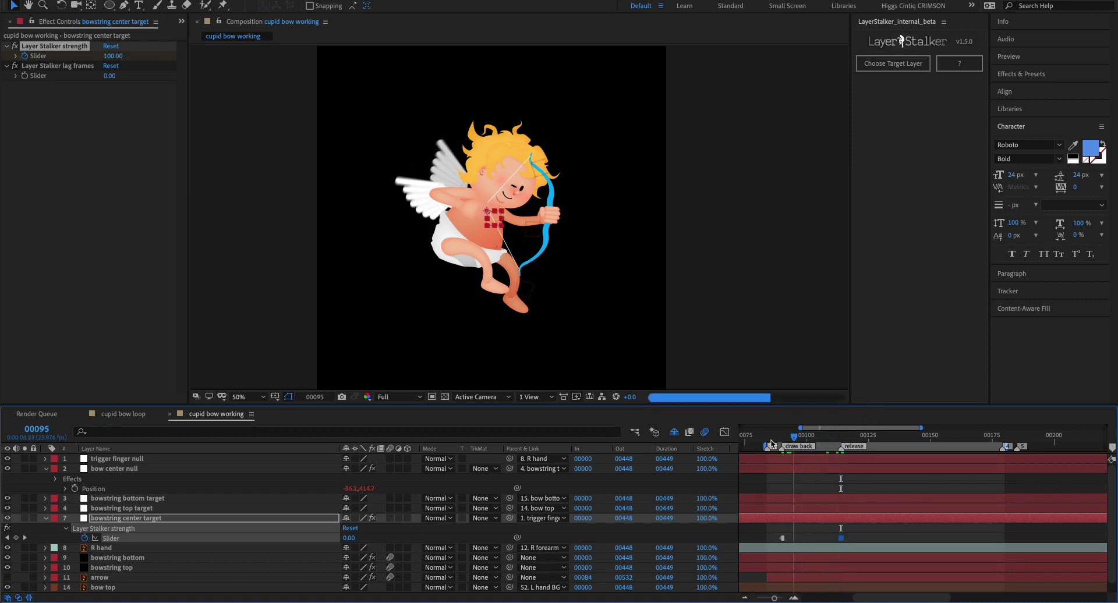
pyautogui.click(767, 436)
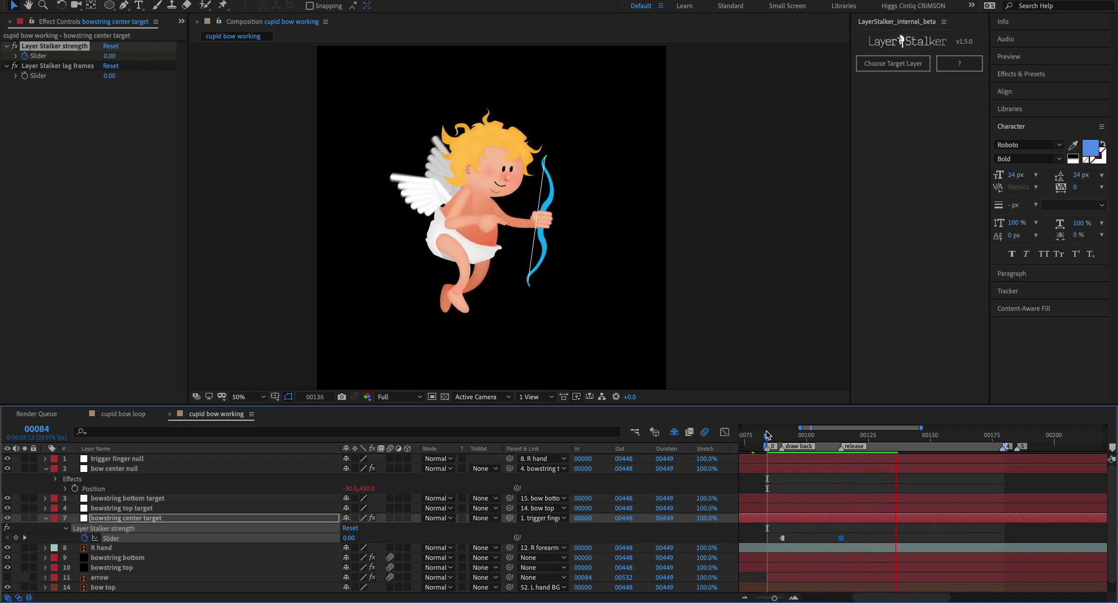
pyautogui.press('space')
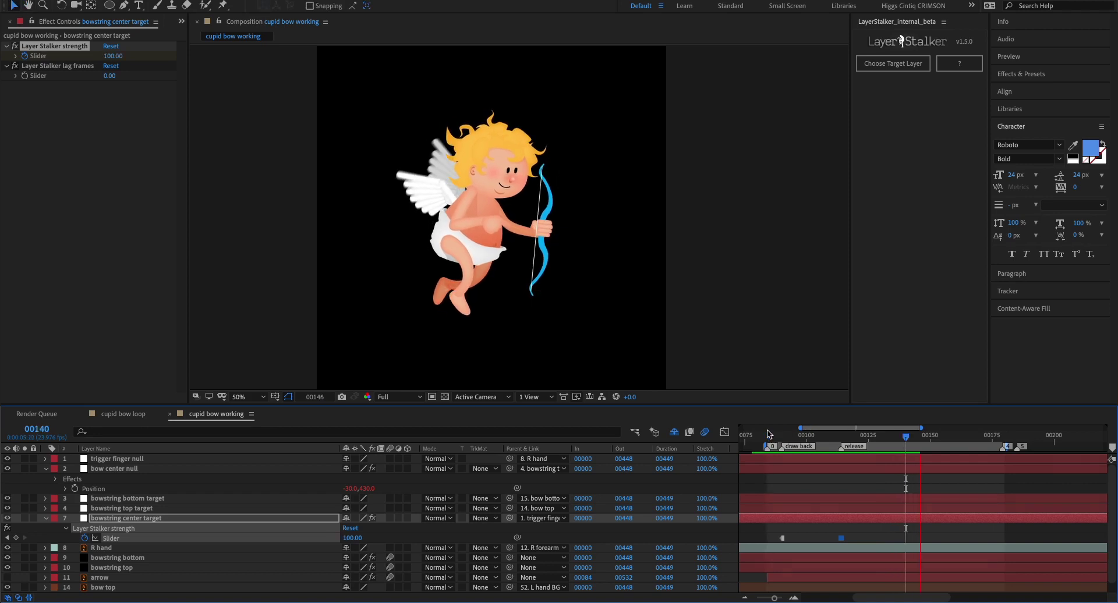
pyautogui.click(767, 434)
pyautogui.press('space')
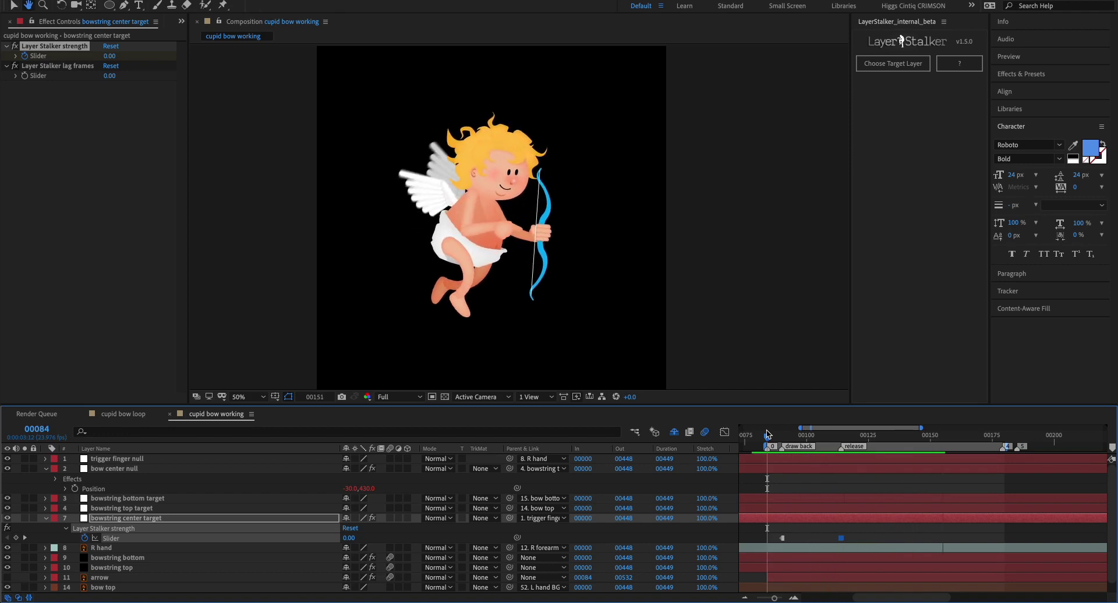
pyautogui.press('space')
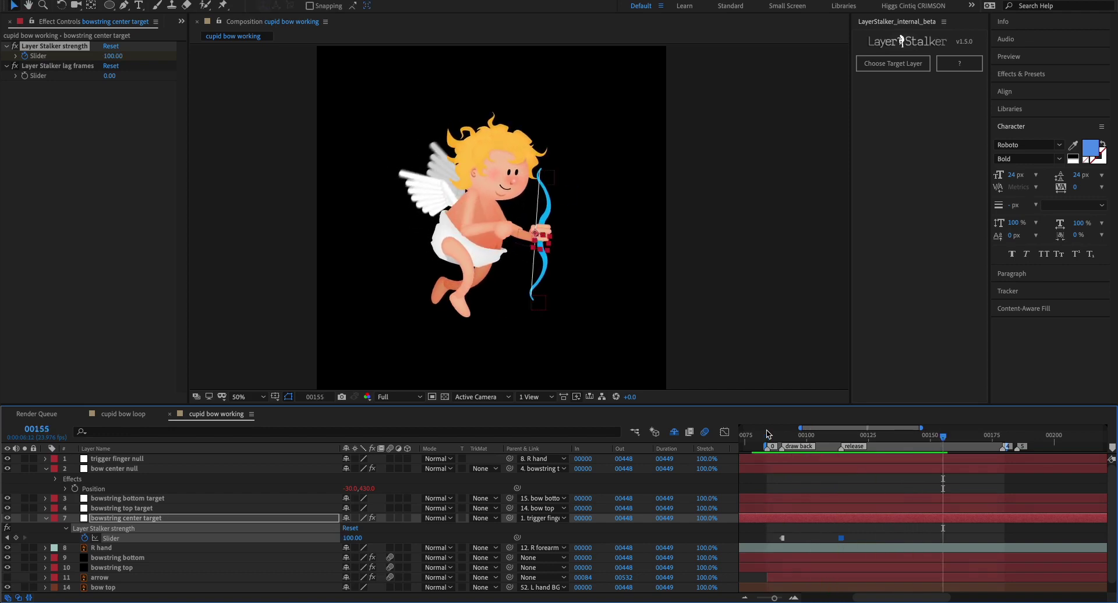
pyautogui.click(839, 436)
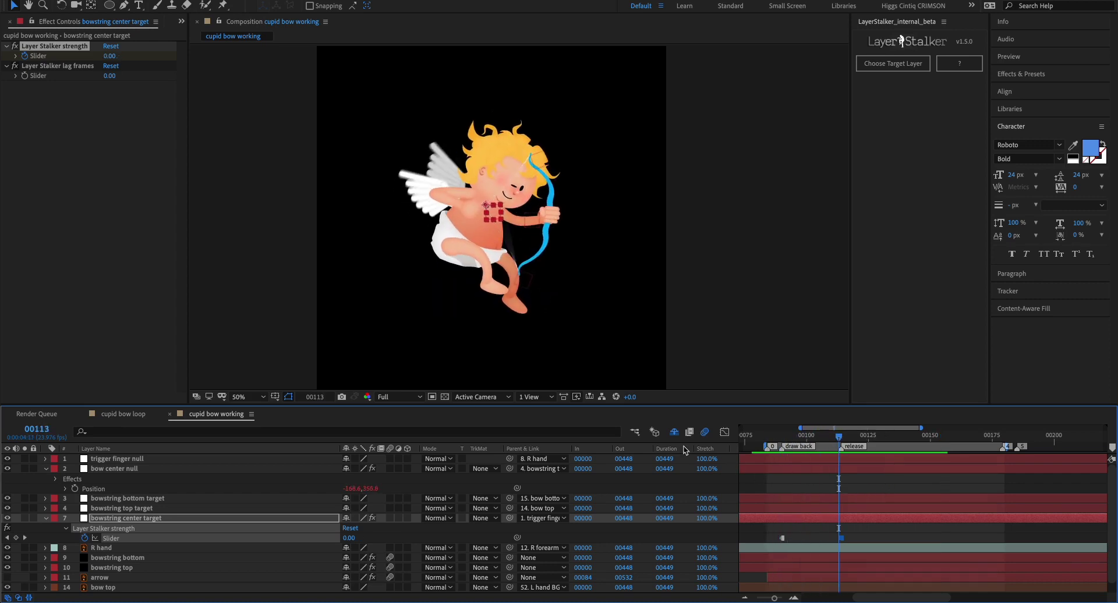
# Step: Collapse the open layers, make the arrow layer visible and reveal its keyframed properties
pyautogui.click(46, 469)
pyautogui.click(47, 498)
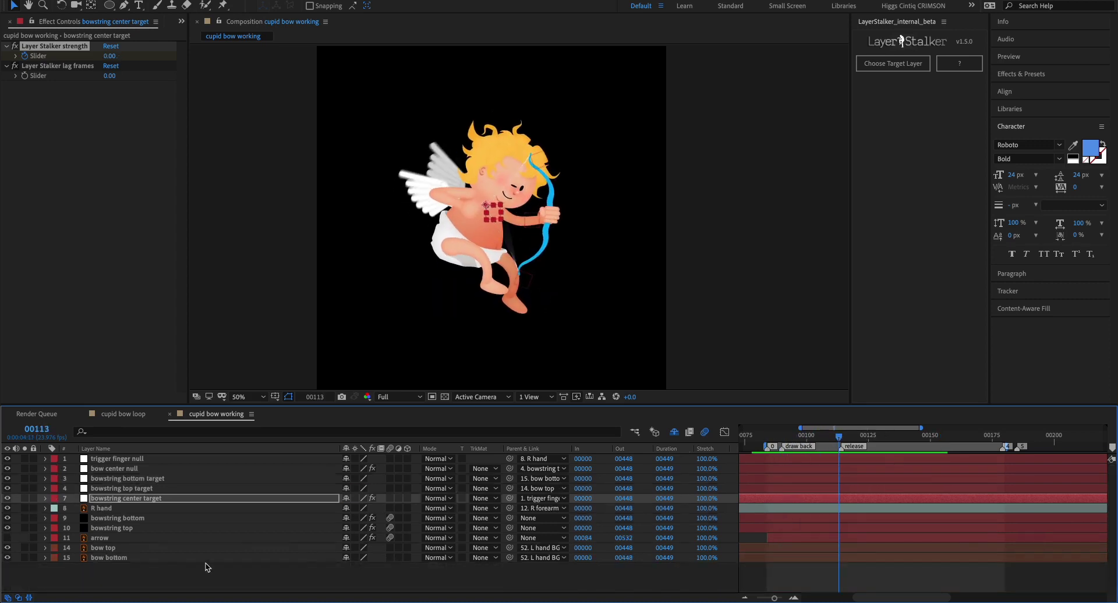
pyautogui.click(184, 568)
pyautogui.click(64, 539)
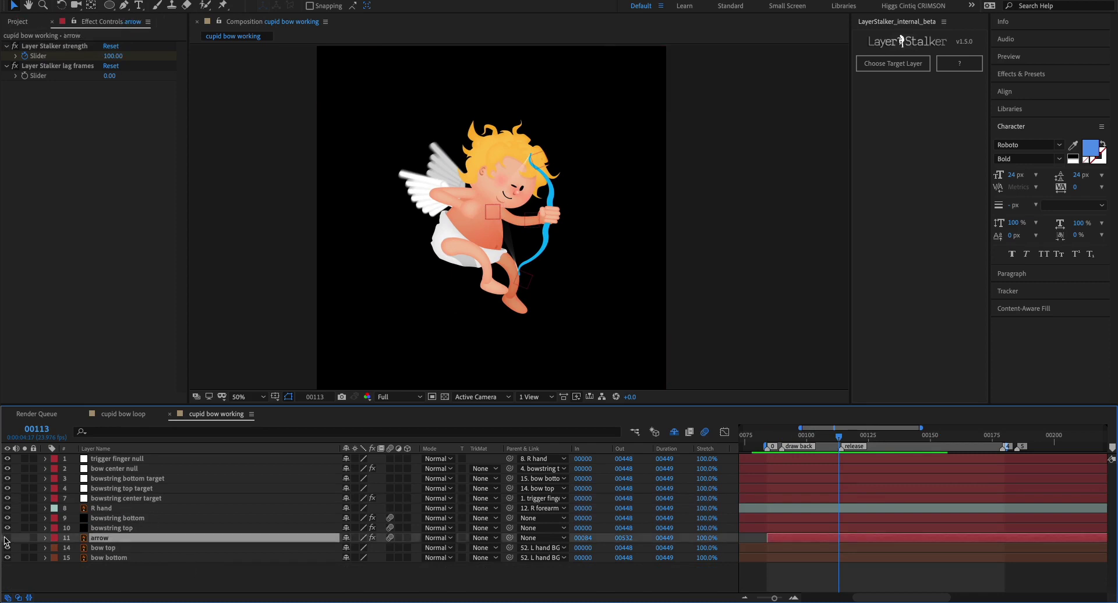
pyautogui.click(7, 538)
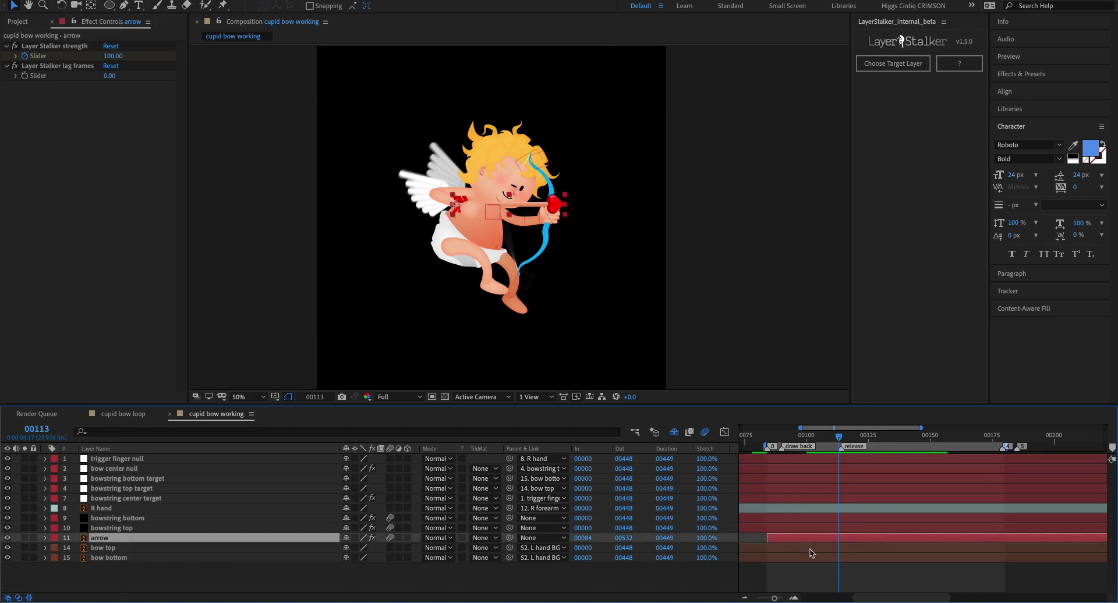
pyautogui.press('u')
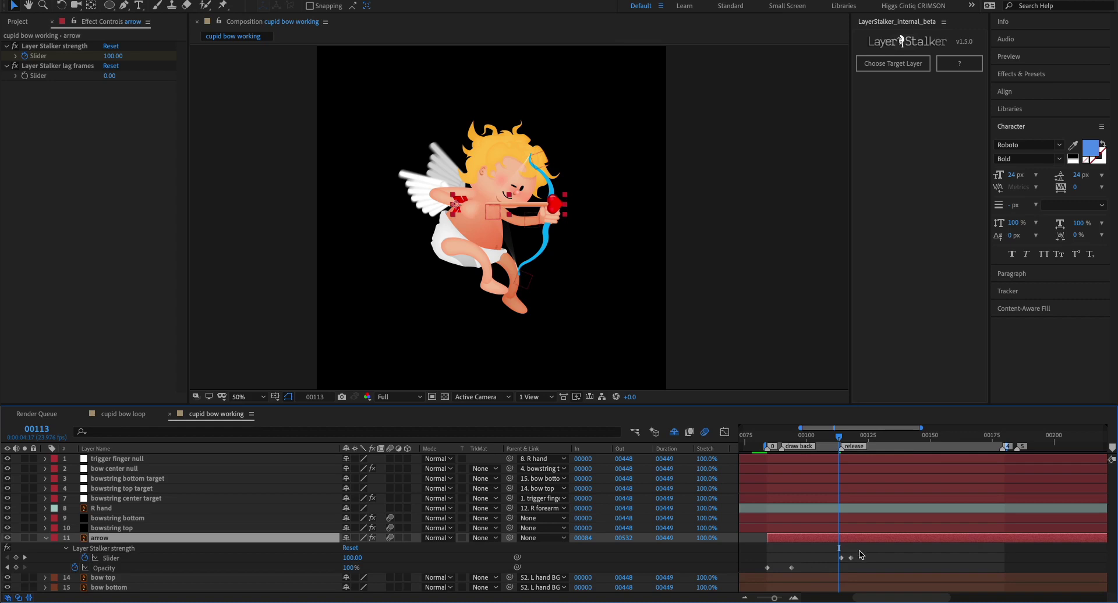
# Step: Delete the arrow's two Layer Stalker effects, keeping its Opacity fade keyframes
pyautogui.click(133, 549)
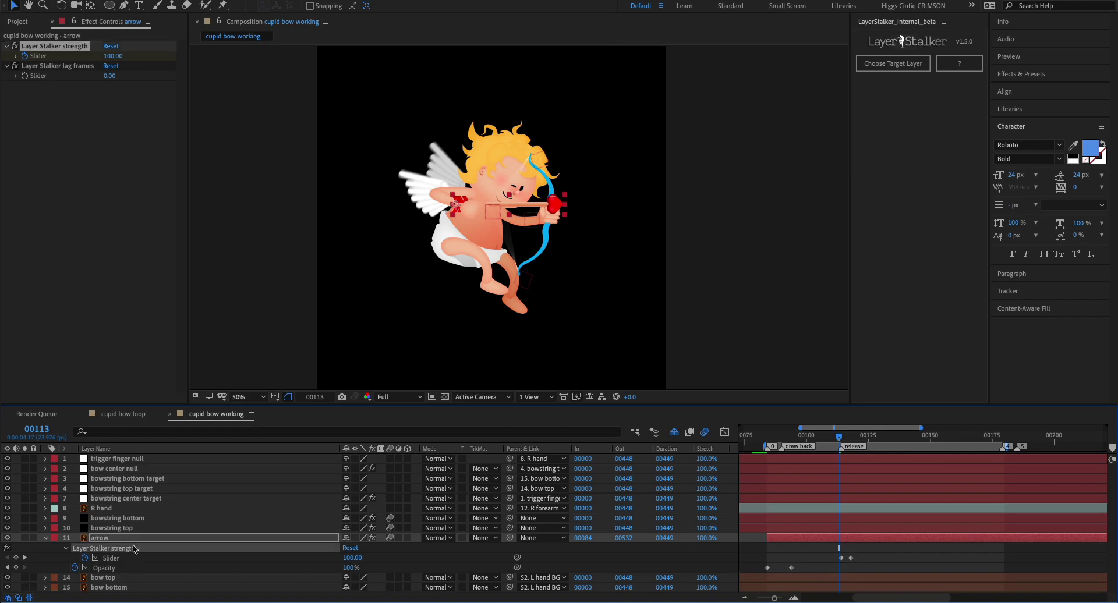
pyautogui.click(58, 66)
pyautogui.press('Delete')
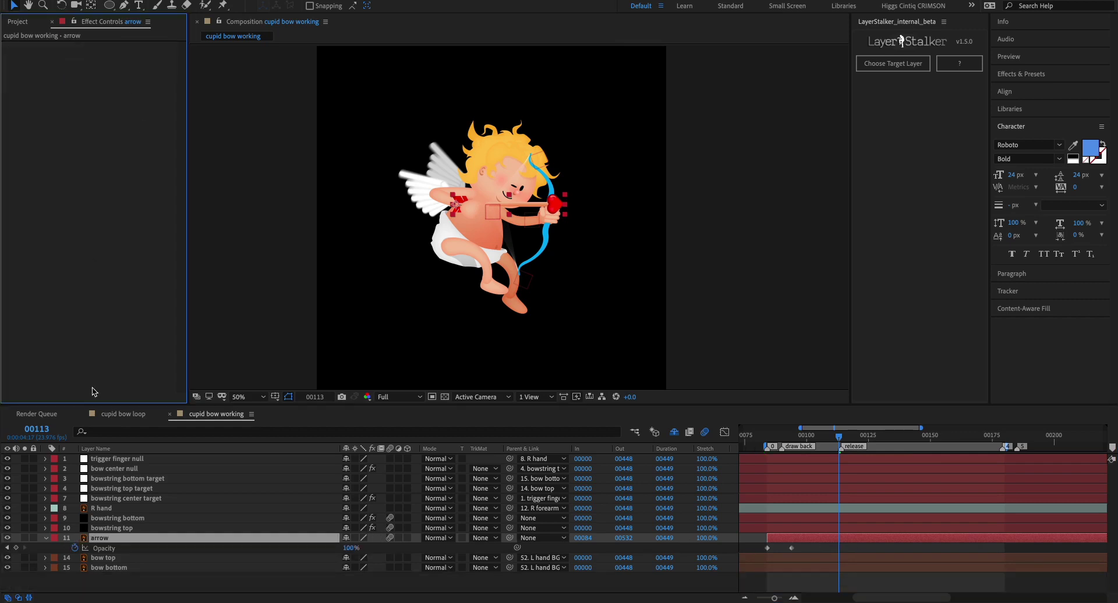
pyautogui.click(117, 549)
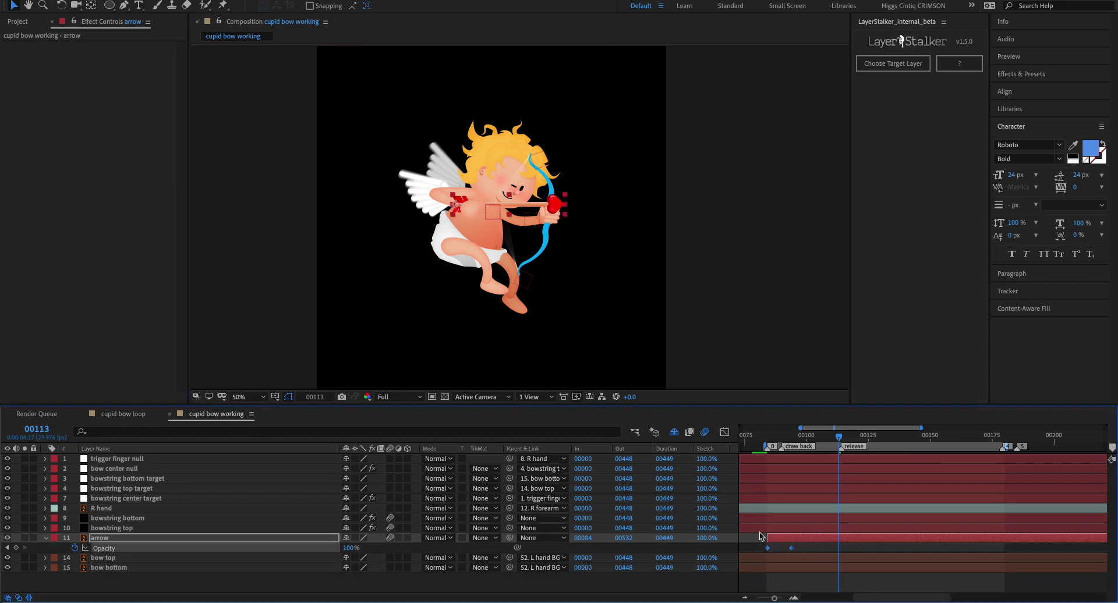
pyautogui.click(767, 438)
pyautogui.moveTo(767, 443)
pyautogui.mouseDown()
pyautogui.moveTo(861, 441)
pyautogui.moveTo(770, 449)
pyautogui.mouseUp()
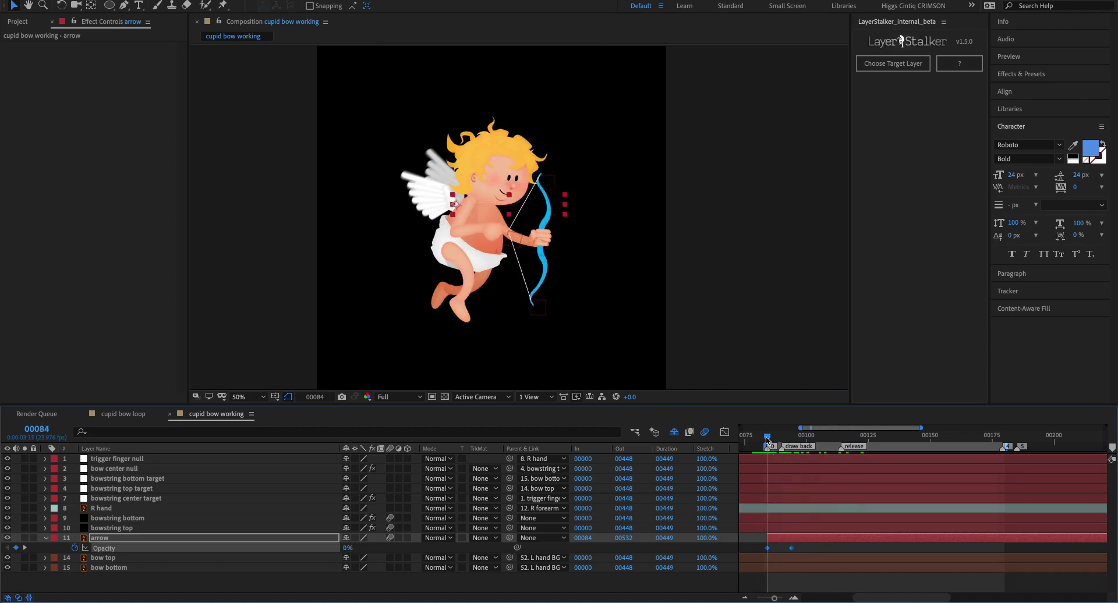
pyautogui.click(817, 552)
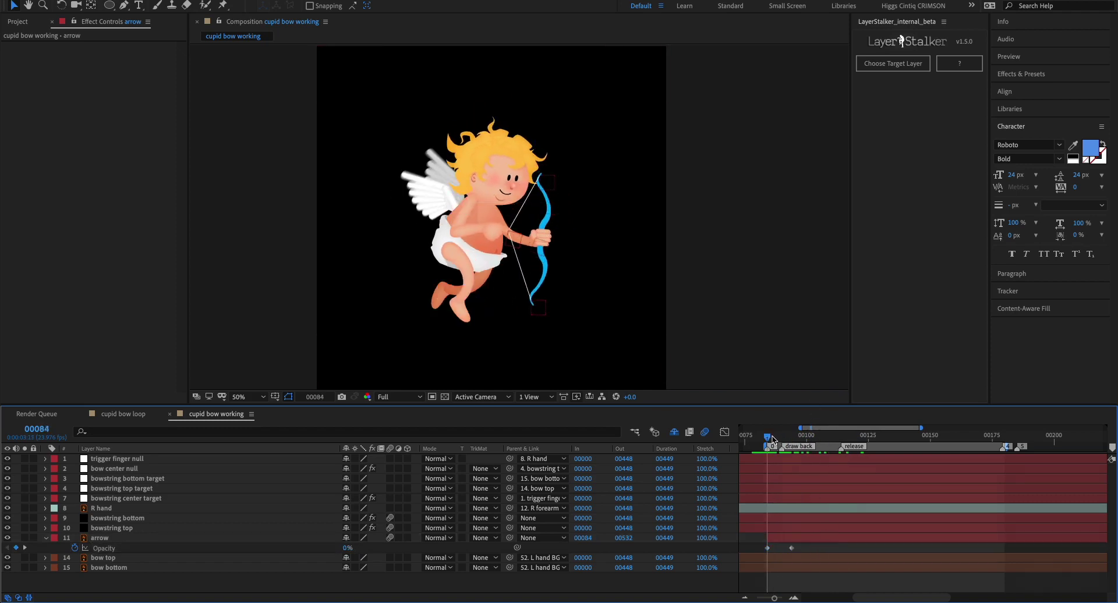
pyautogui.moveTo(773, 440); pyautogui.dragTo(784, 438)
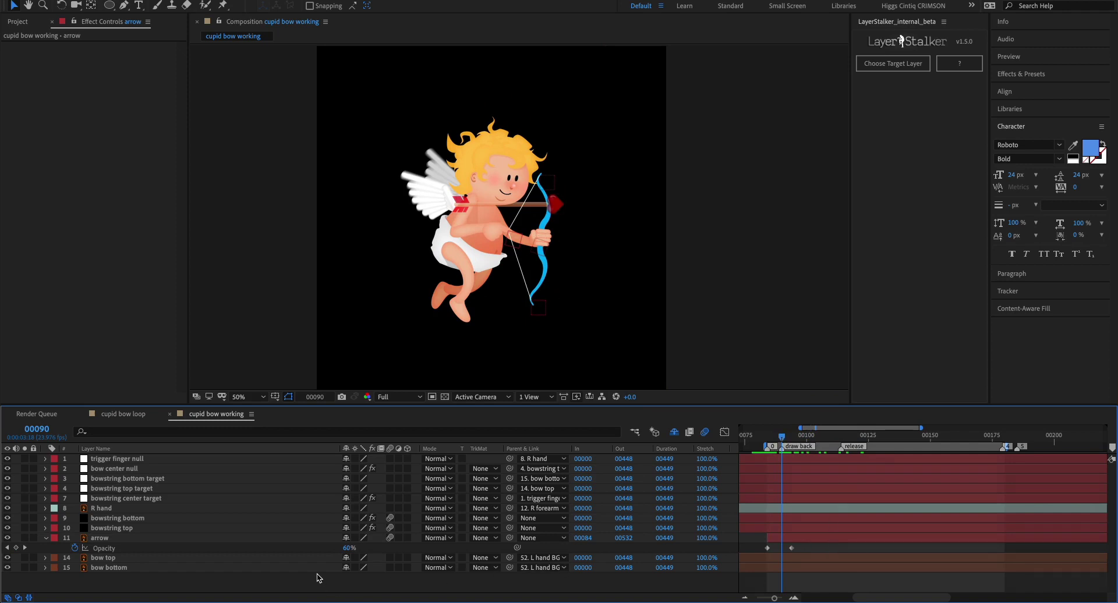
# Step: Create a null named 'arrow target' and move it off-frame to the cupid's right
pyautogui.hotkey('ctrl', 'alt', 'shift', 'y')
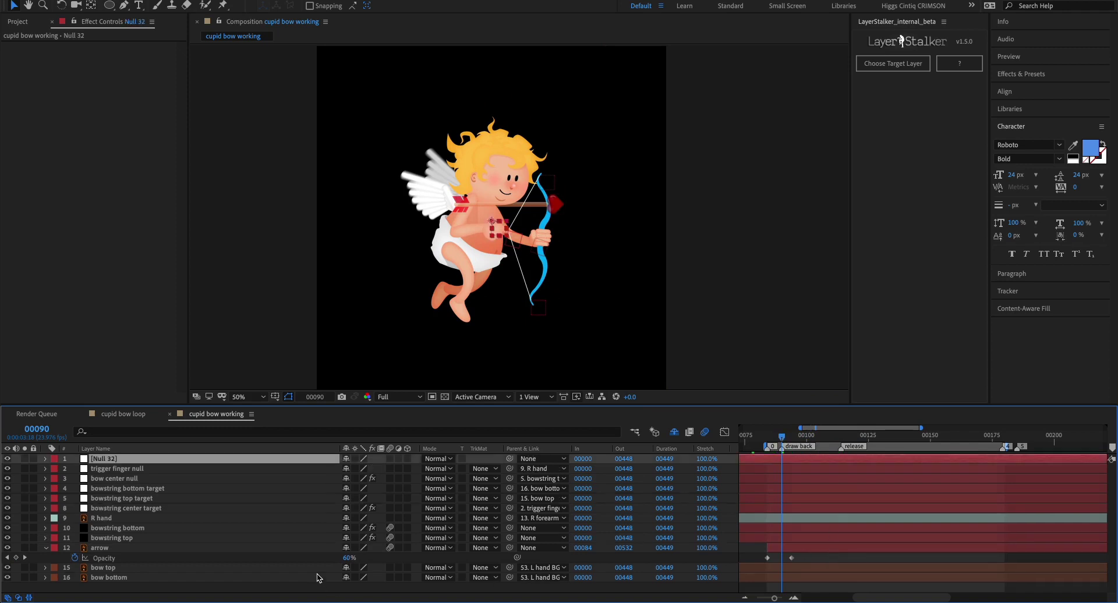
pyautogui.press('Return')
pyautogui.write('arrow target')
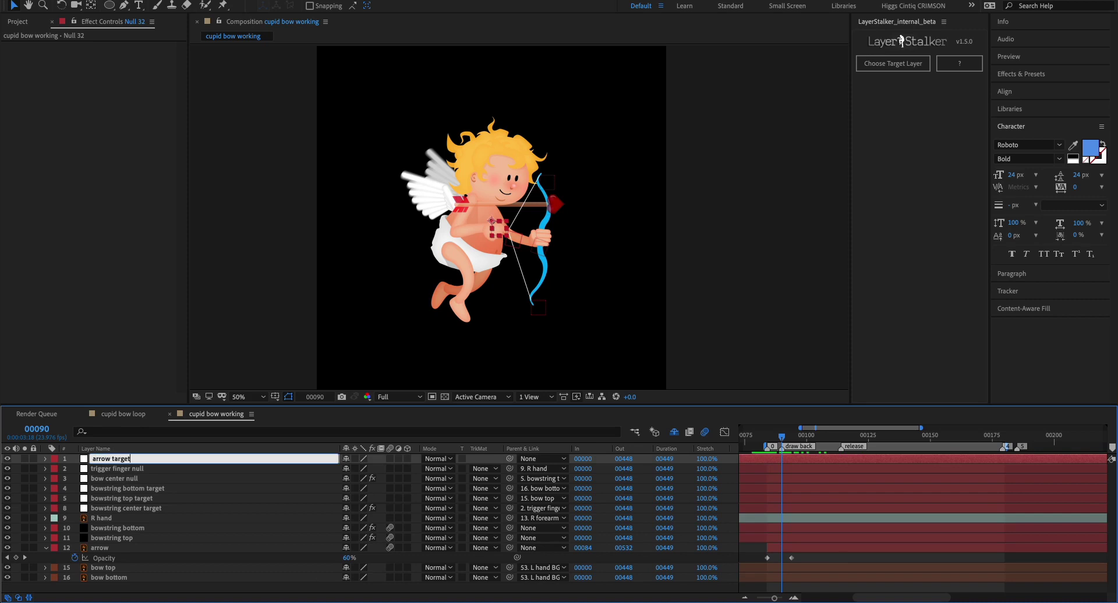
pyautogui.press('Return')
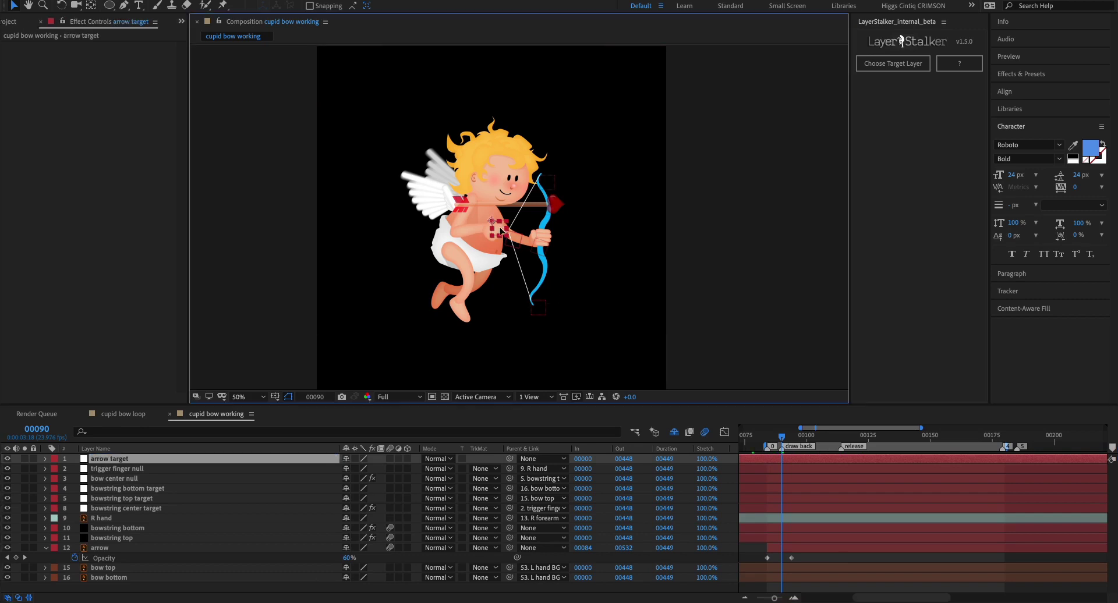
pyautogui.moveTo(502, 230); pyautogui.dragTo(758, 203)
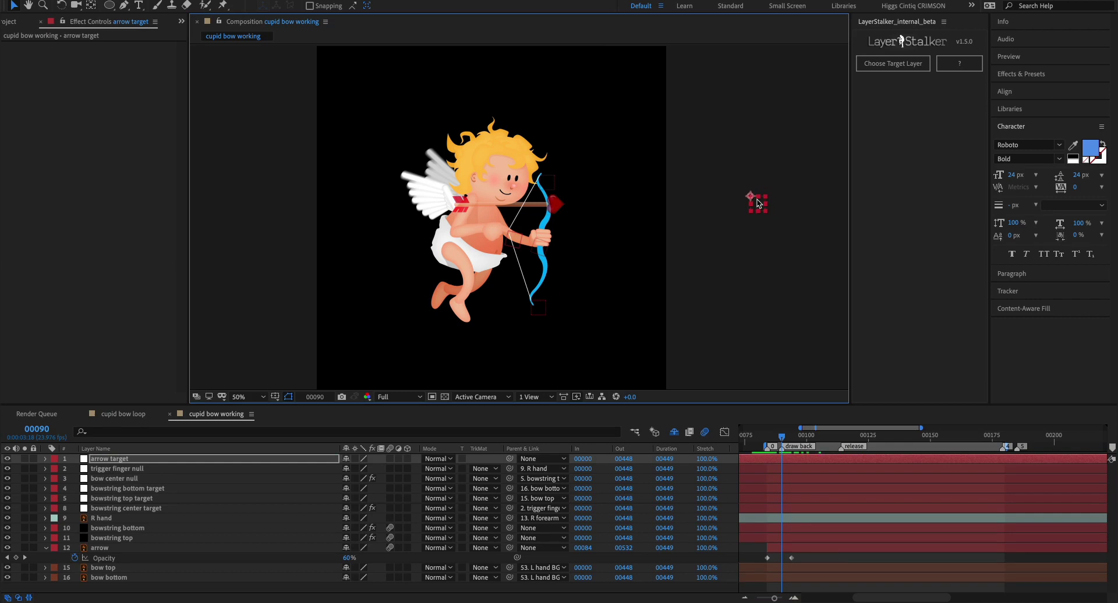
pyautogui.click(782, 438)
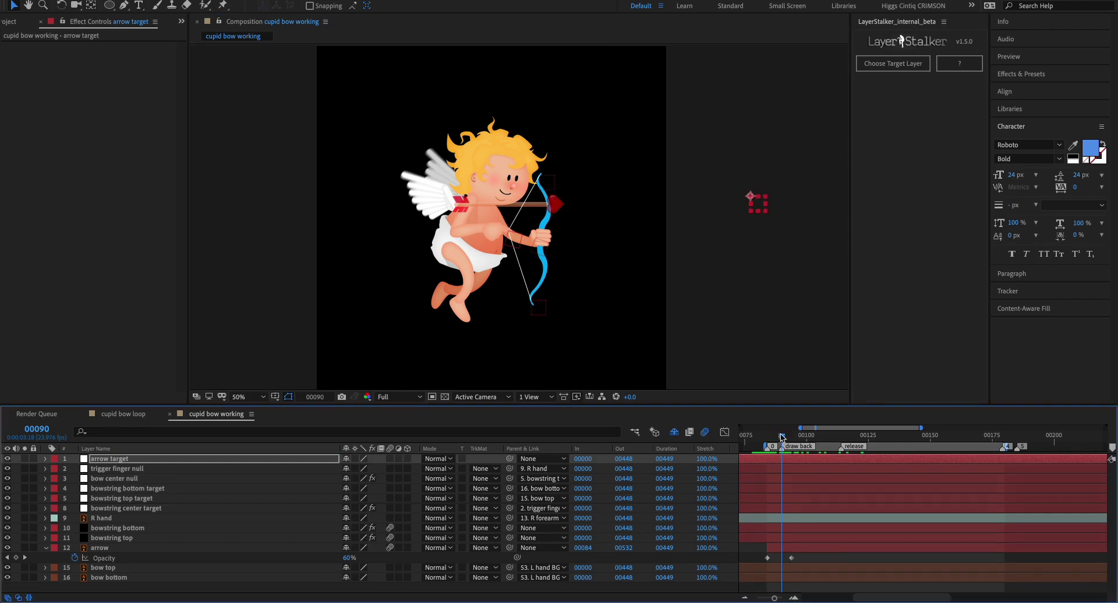
# Step: Parent the arrow layer to trigger finger null and set its Position to 0, 0
pyautogui.click(463, 210)
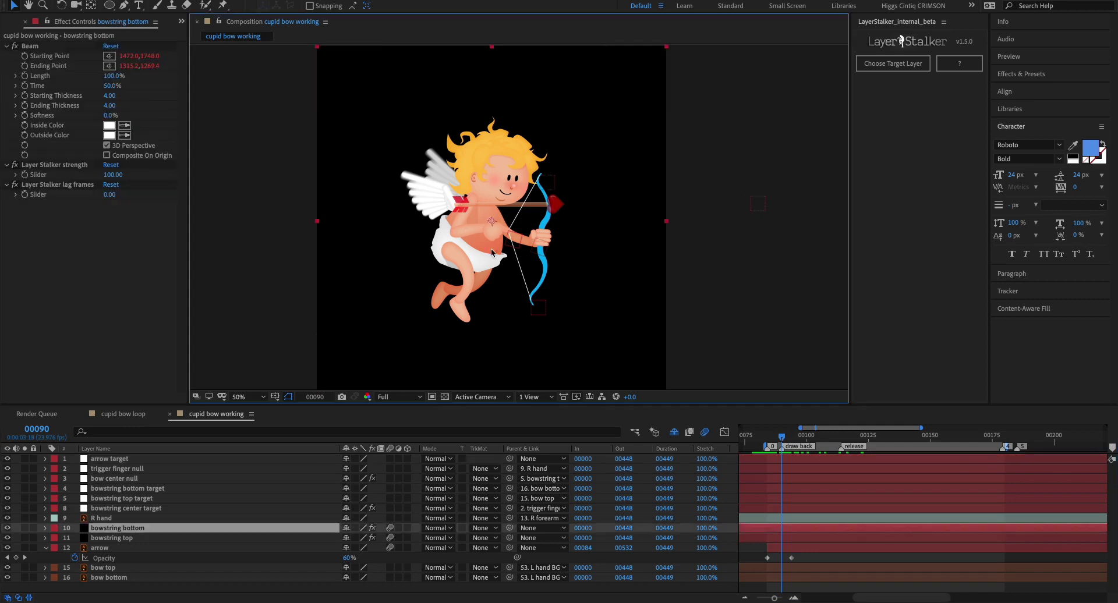
pyautogui.click(138, 549)
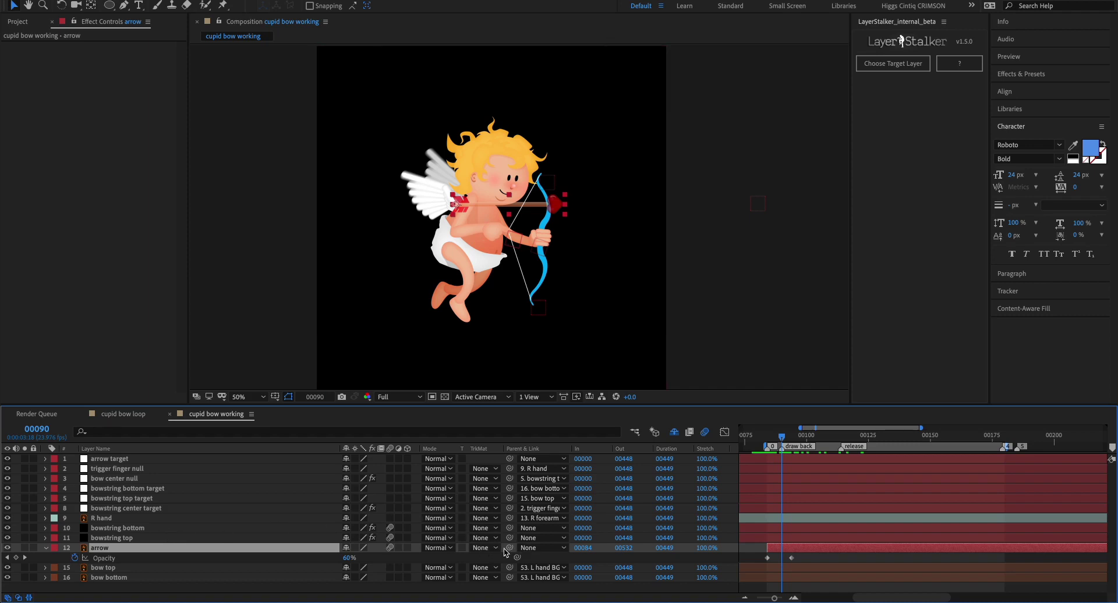
pyautogui.moveTo(509, 548); pyautogui.dragTo(178, 469)
pyautogui.press('p')
pyautogui.click(352, 558)
pyautogui.write('0')
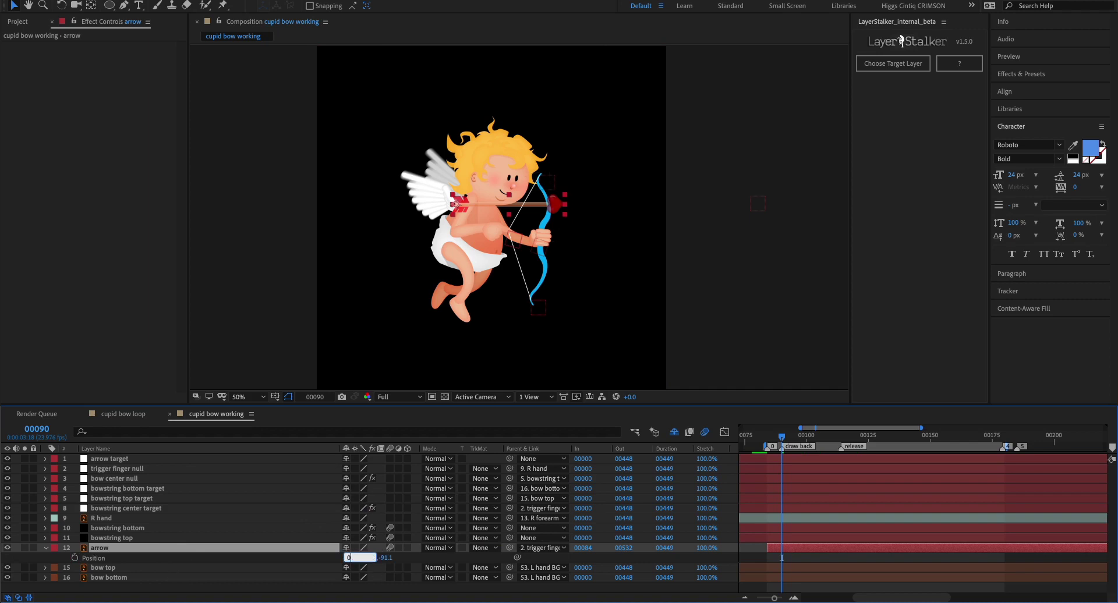
pyautogui.press('Tab')
pyautogui.write('0')
pyautogui.press('Return')
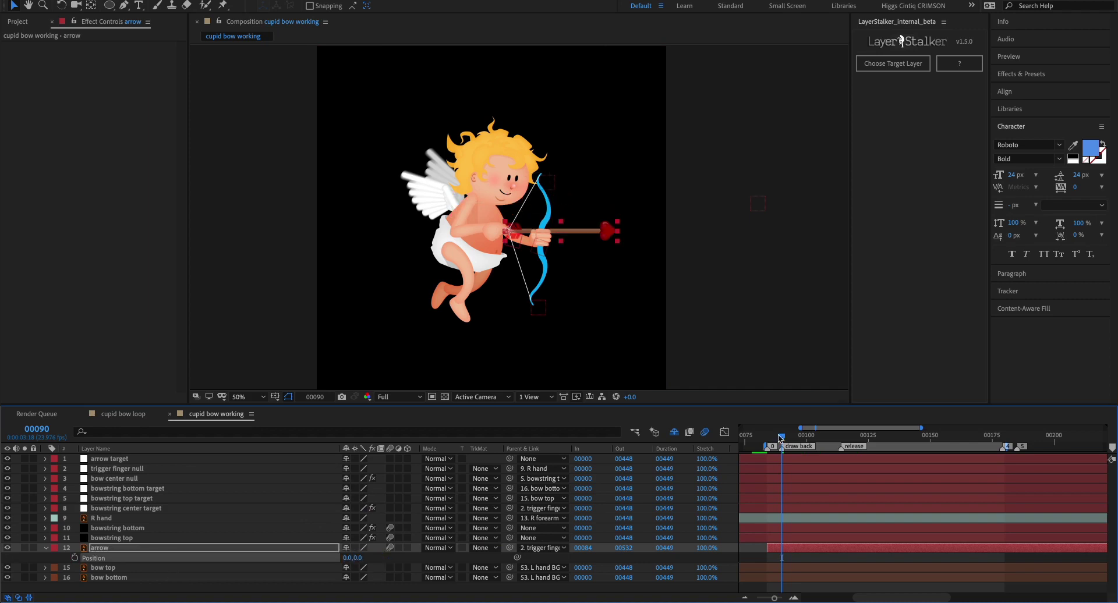
pyautogui.moveTo(780, 438); pyautogui.dragTo(777, 433)
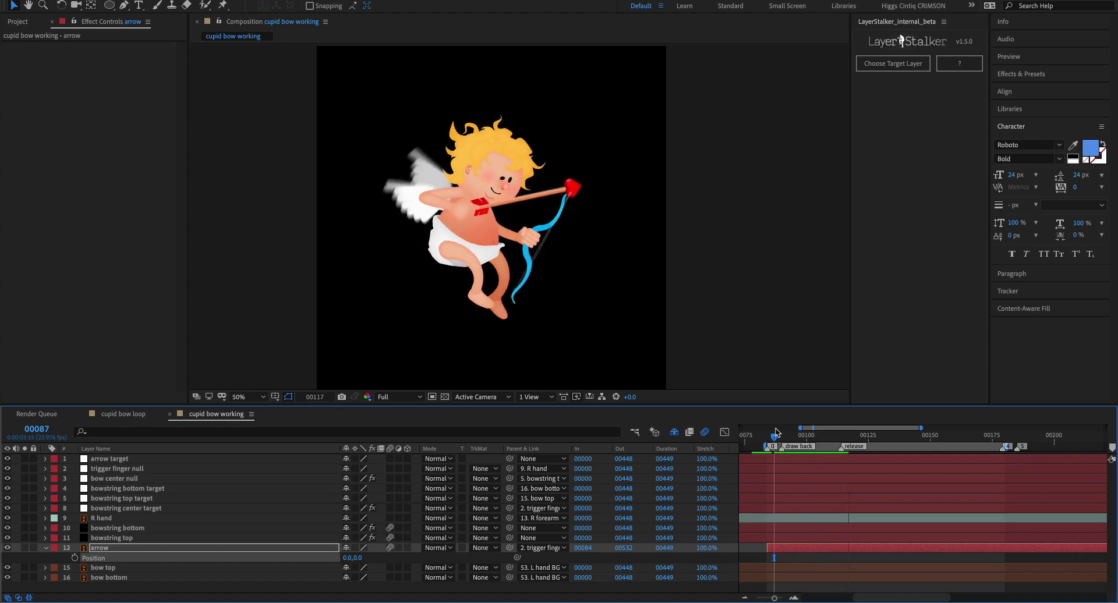
pyautogui.moveTo(775, 432); pyautogui.dragTo(789, 460)
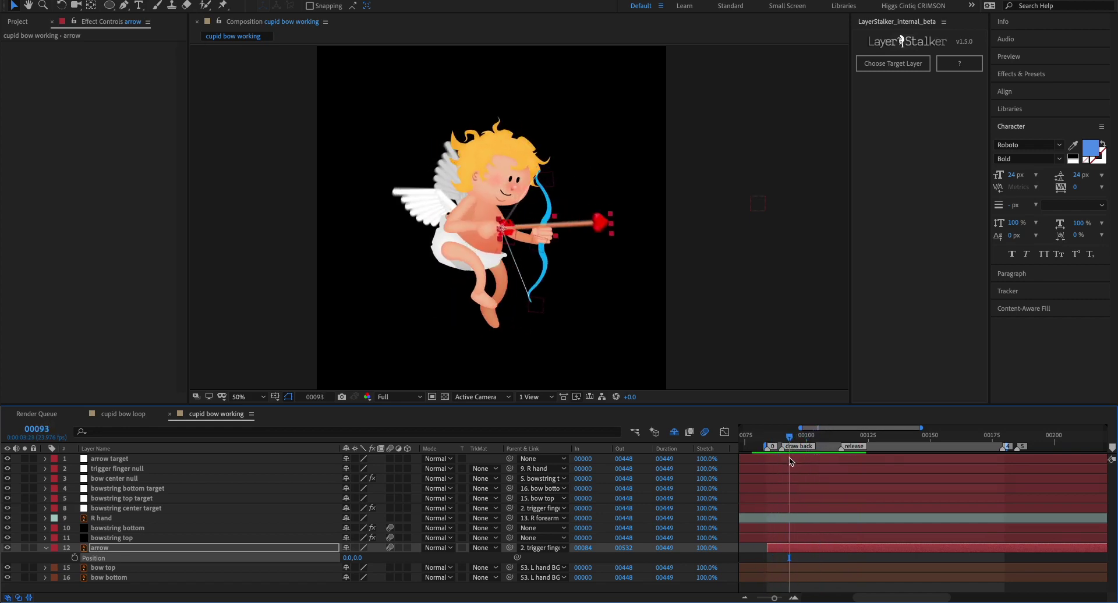
# Step: Re-parent the arrow to arrow target and set its Position to 0, 0
pyautogui.click(530, 551)
pyautogui.press('Escape')
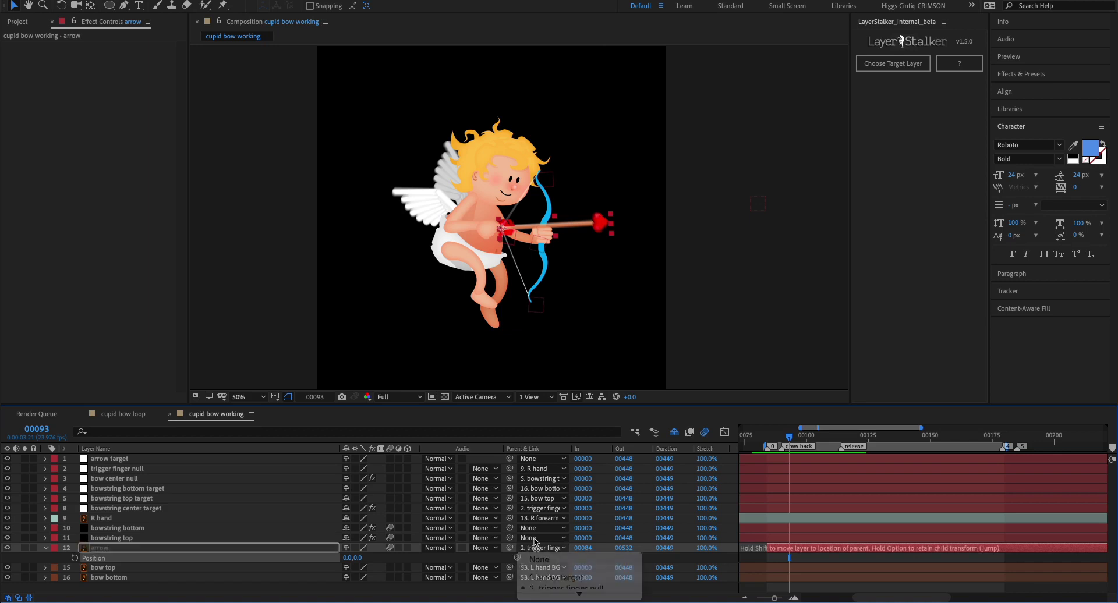
pyautogui.moveTo(506, 550); pyautogui.dragTo(135, 461)
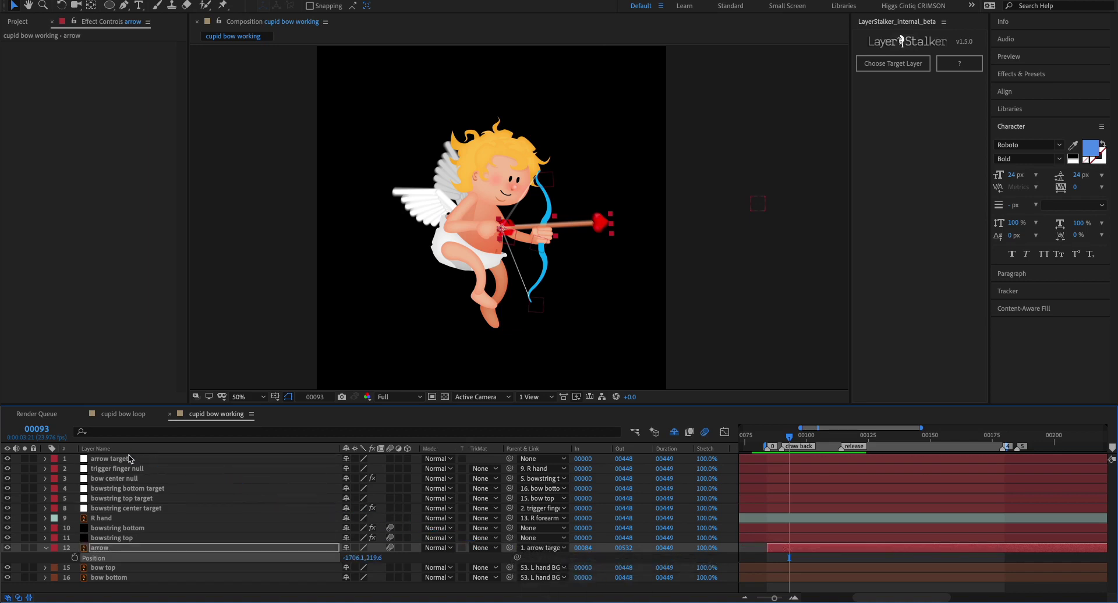
pyautogui.click(354, 558)
pyautogui.write('0')
pyautogui.press('Tab')
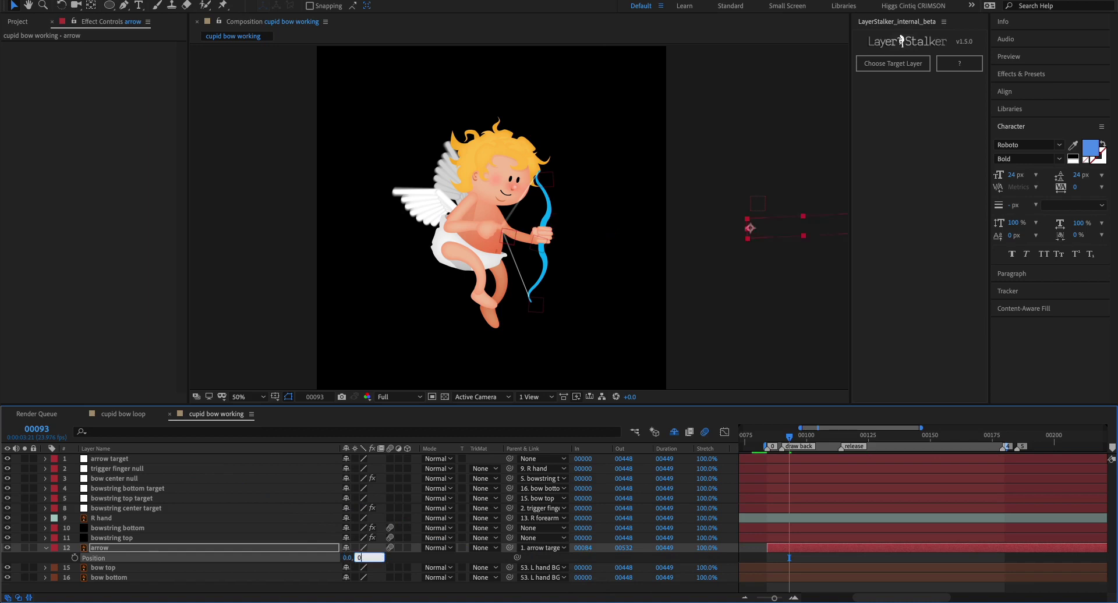
pyautogui.write('0')
pyautogui.press('Return')
# Step: Set the arrow's Rotation to 0 and select its Position property at frame 89
pyautogui.press('r')
pyautogui.click(365, 557)
pyautogui.write('0')
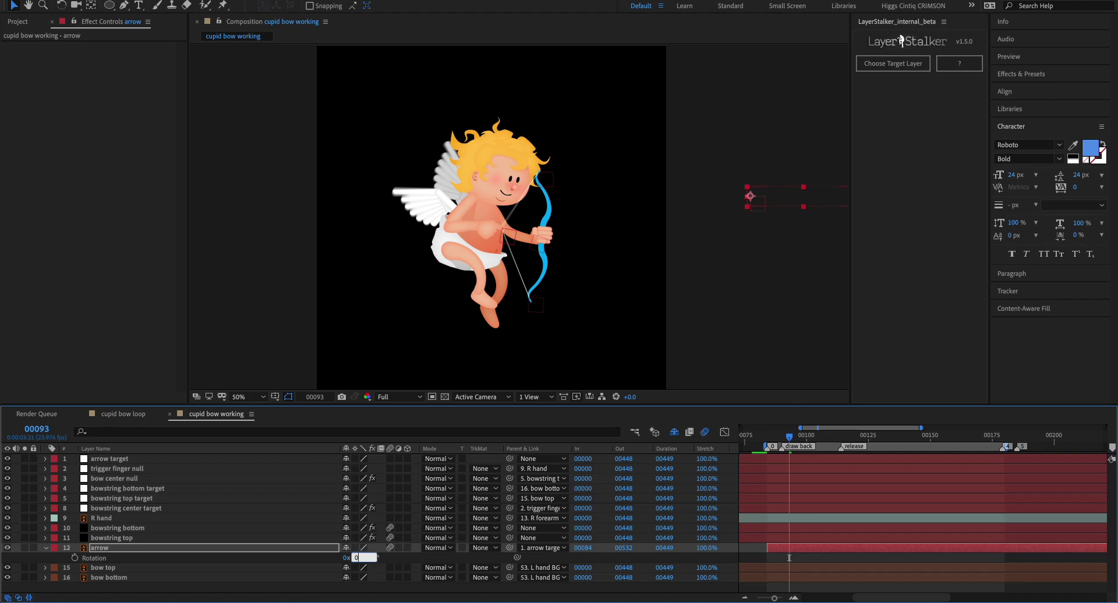
pyautogui.press('Return')
pyautogui.moveTo(790, 436); pyautogui.dragTo(781, 438)
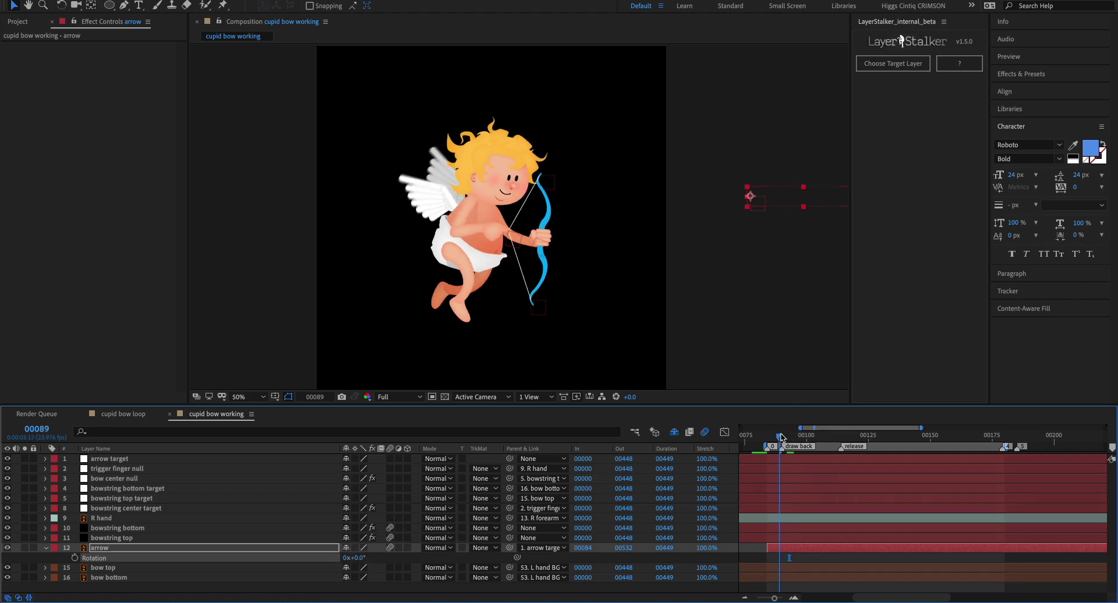
pyautogui.click(116, 549)
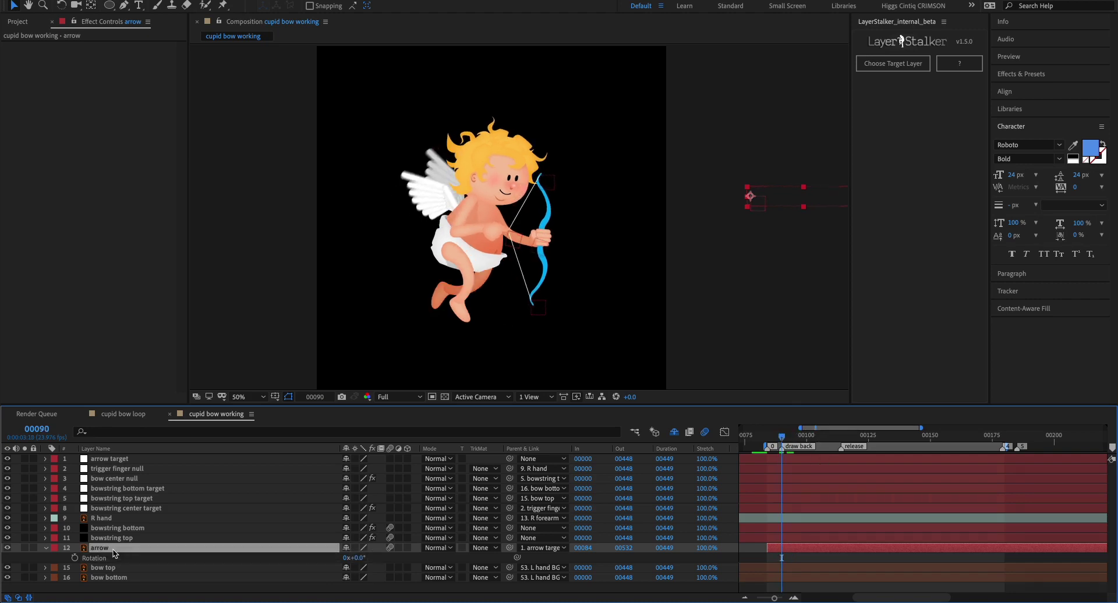
pyautogui.press('p')
pyautogui.click(103, 559)
# Step: Make the arrow stalk 2 - trigger finger null, adding strength 100 and lag frames 0
pyautogui.click(892, 63)
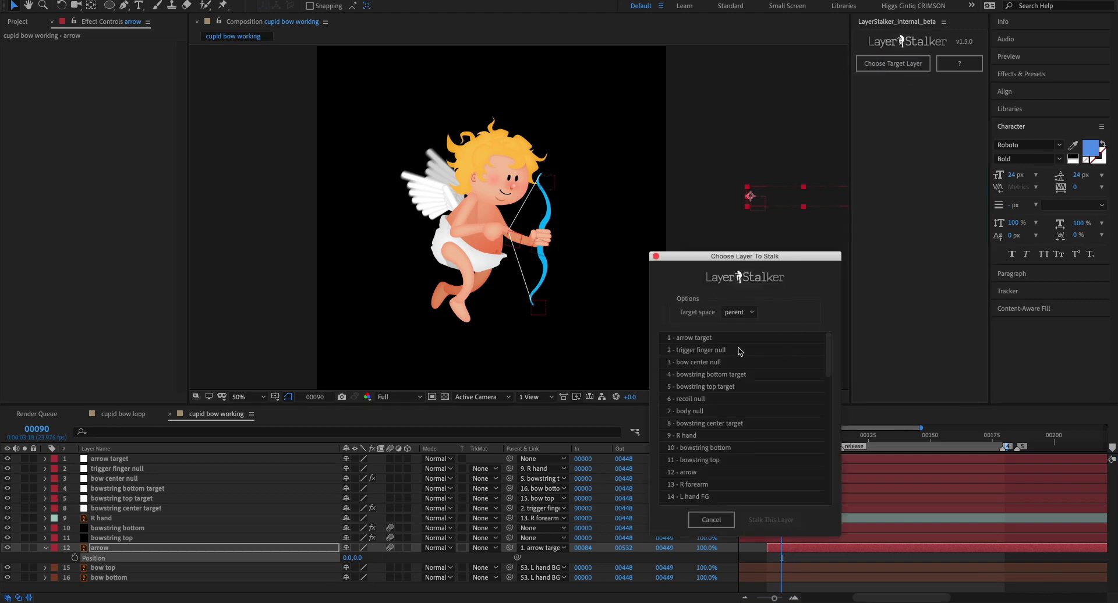
pyautogui.click(740, 350)
pyautogui.click(786, 520)
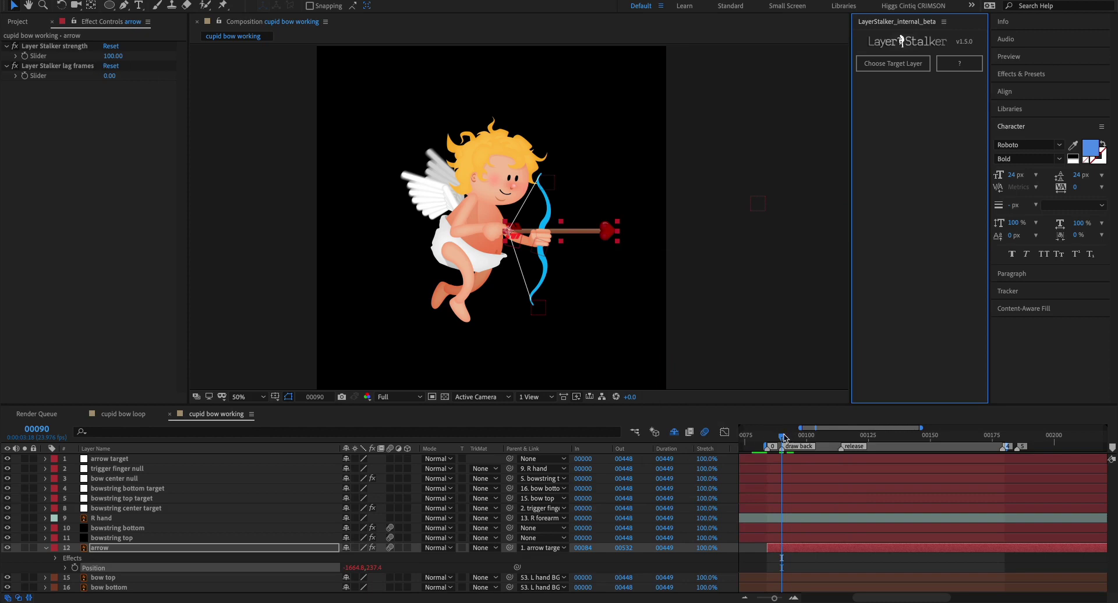
pyautogui.moveTo(784, 438); pyautogui.dragTo(776, 431)
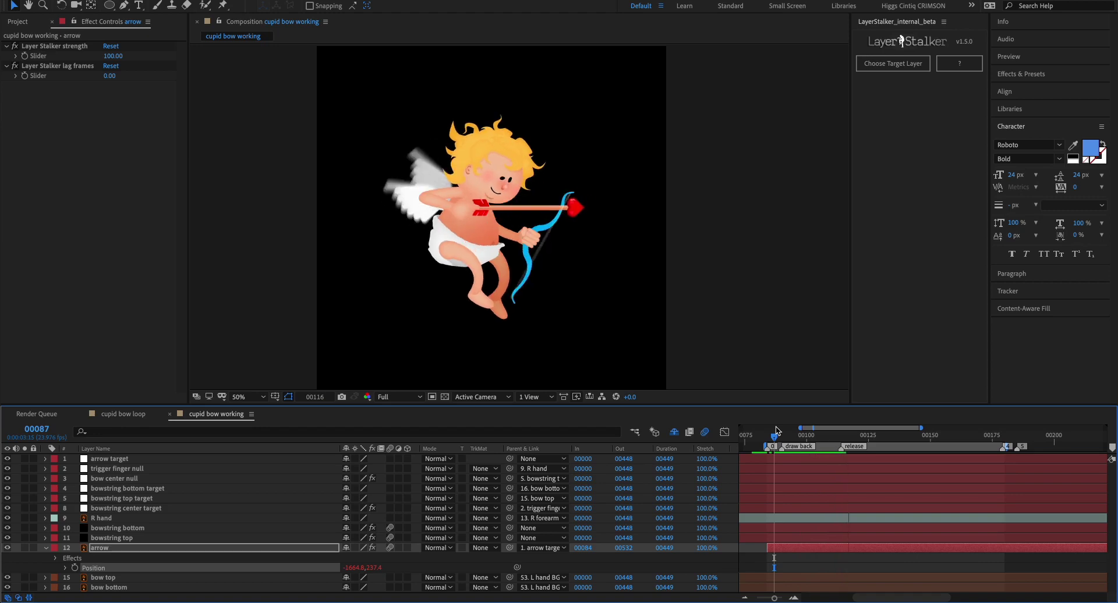
# Step: Keyframe the arrow's Layer Stalker strength at 100 on frame 114
pyautogui.click(843, 445)
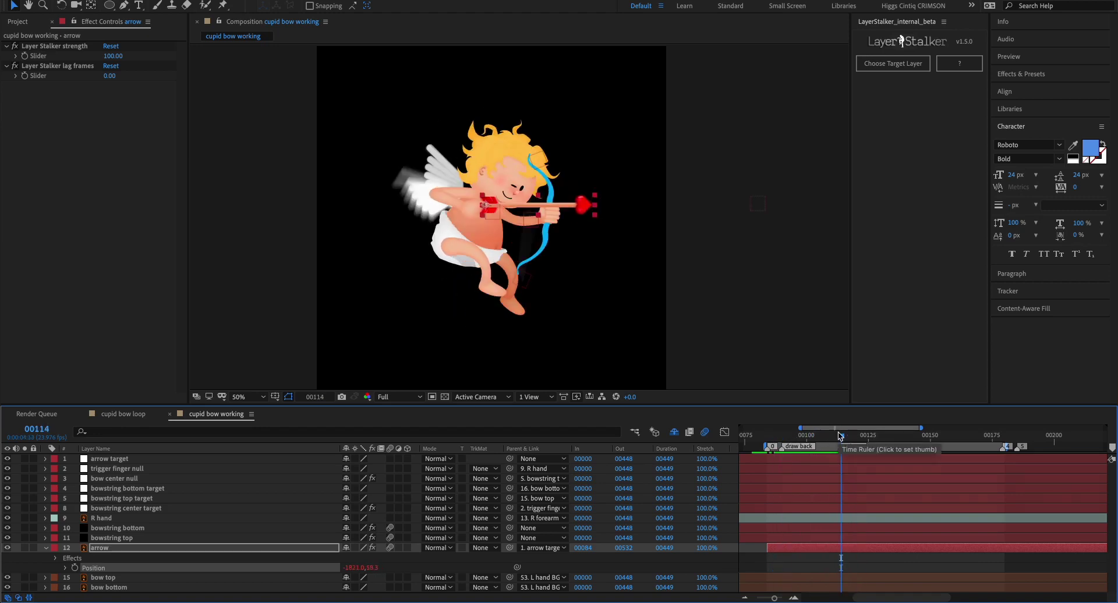
pyautogui.click(25, 58)
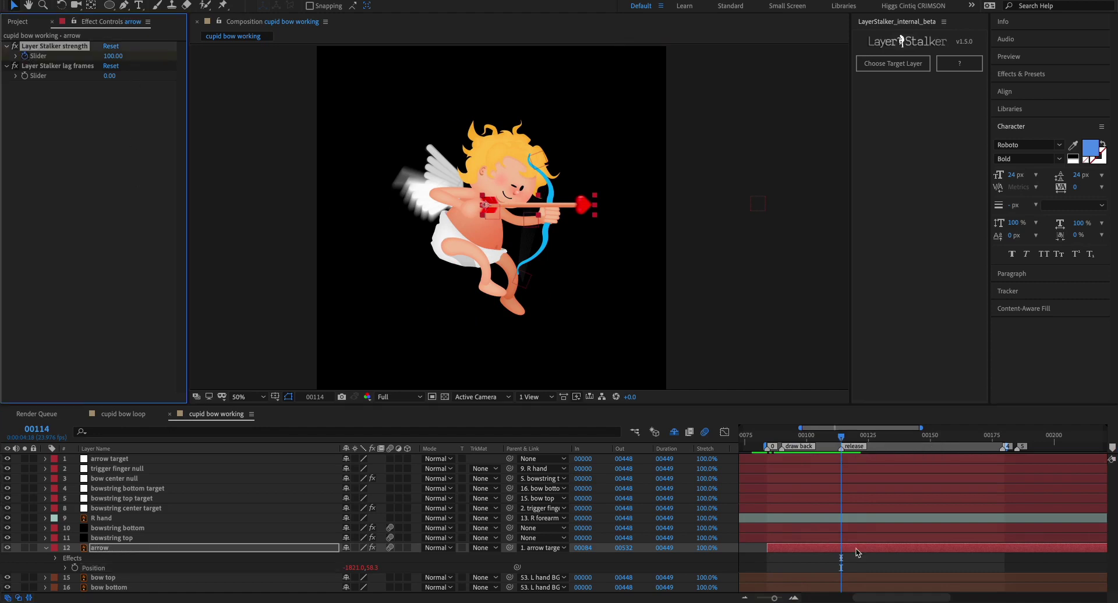
pyautogui.press('u')
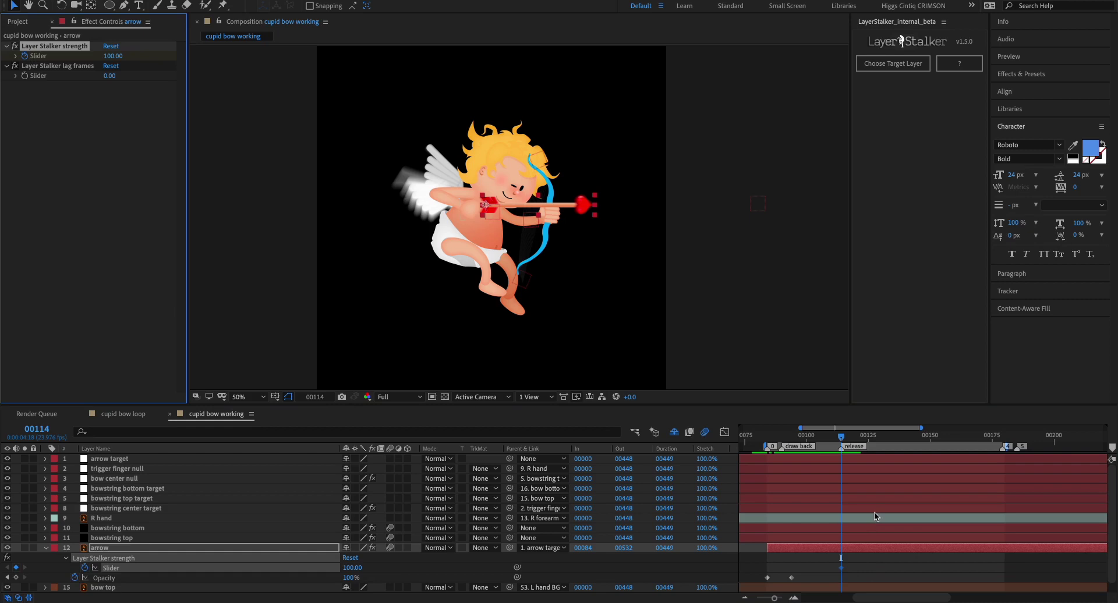
# Step: Set the strength to 0 at frame 116, then scrub back to review the release
pyautogui.press('pagedown')
pyautogui.press('pagedown')
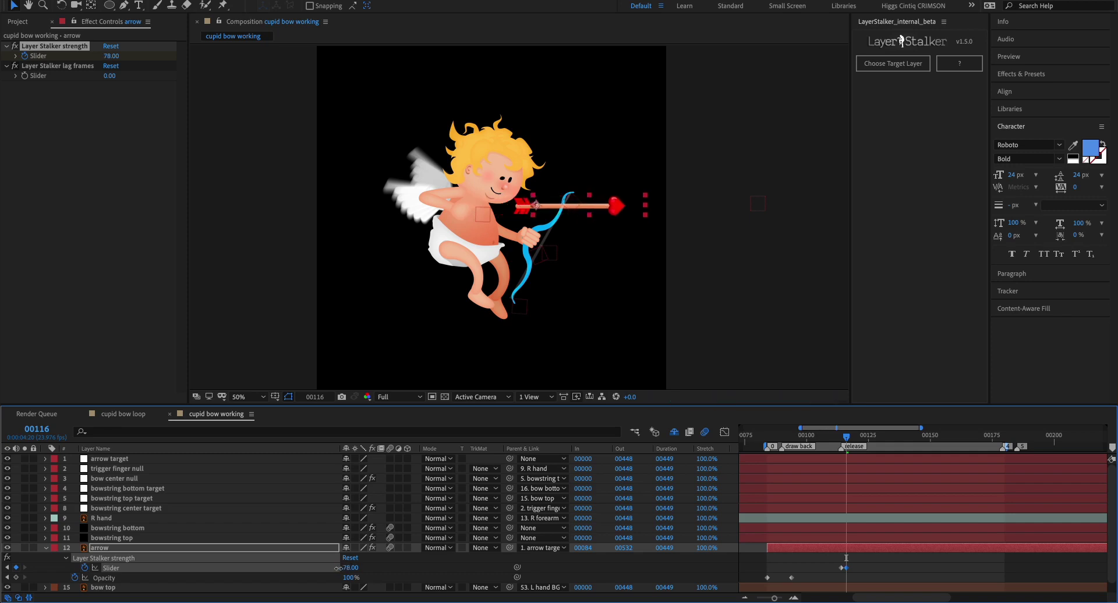
pyautogui.moveTo(347, 567); pyautogui.dragTo(318, 574)
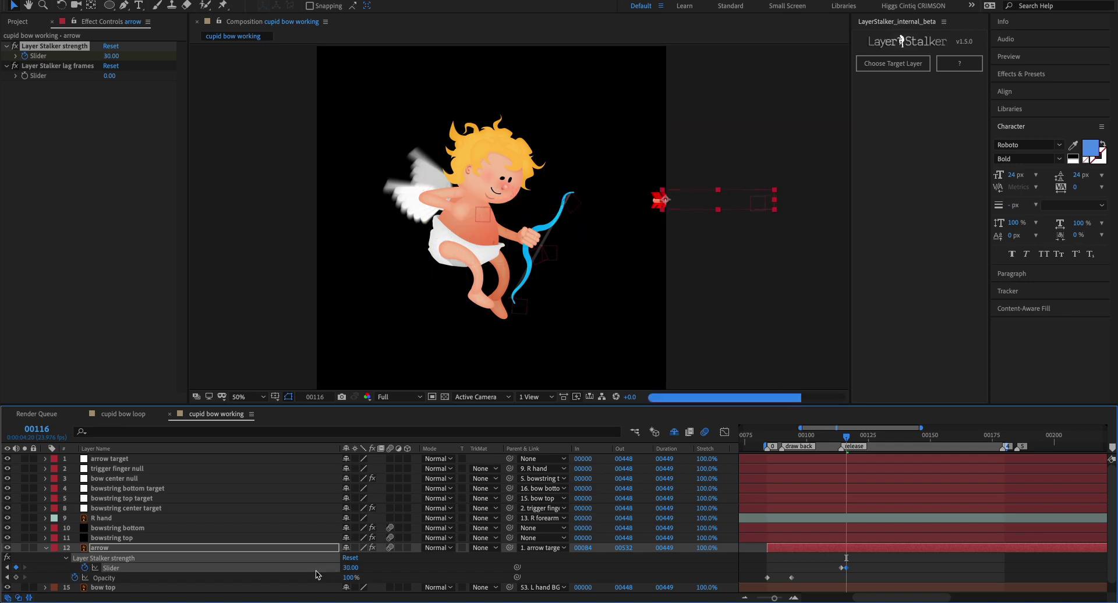
pyautogui.click(352, 566)
pyautogui.write('0')
pyautogui.press('Return')
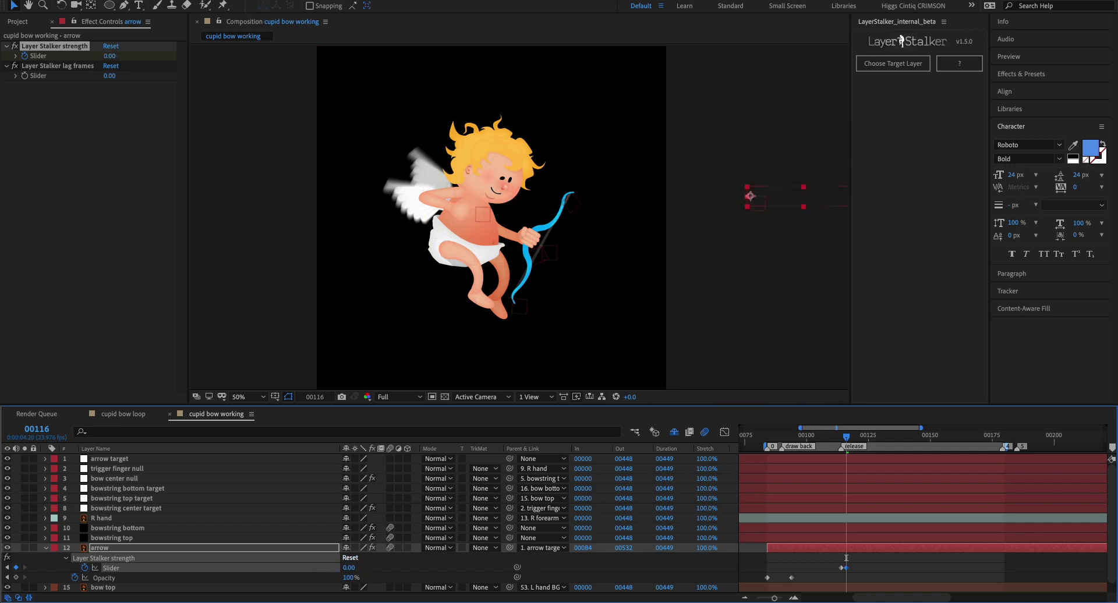
pyautogui.click(842, 437)
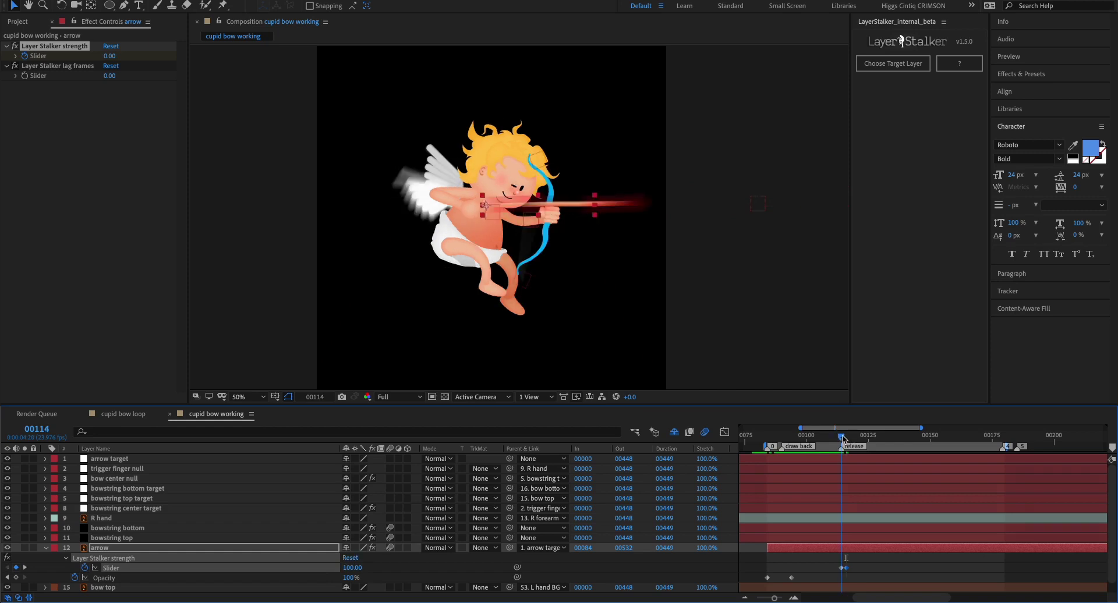
pyautogui.moveTo(843, 438); pyautogui.dragTo(797, 431)
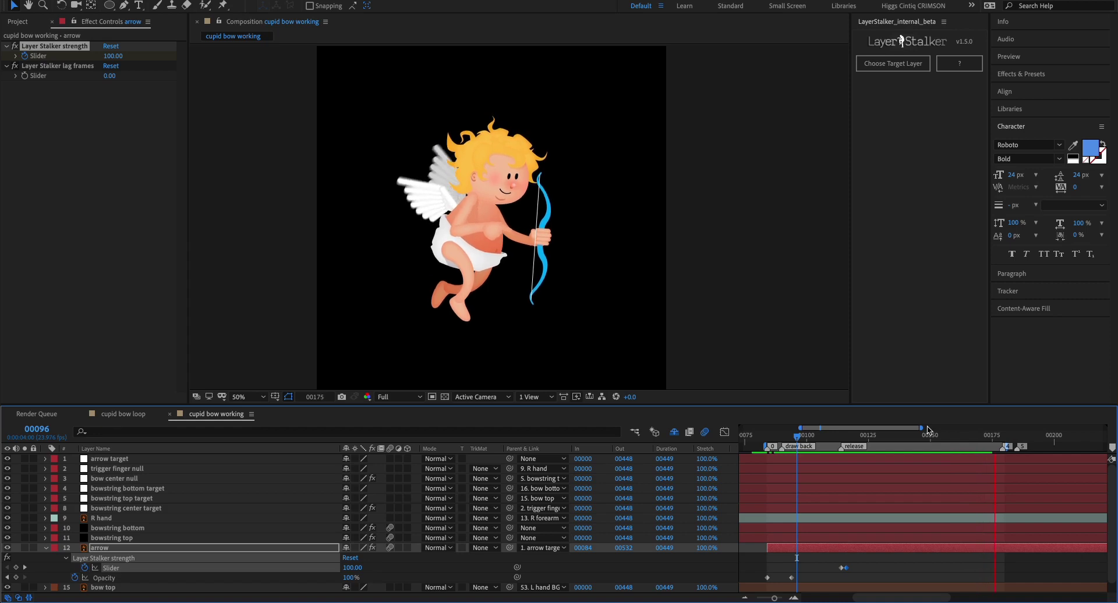
pyautogui.moveTo(993, 437); pyautogui.dragTo(962, 431)
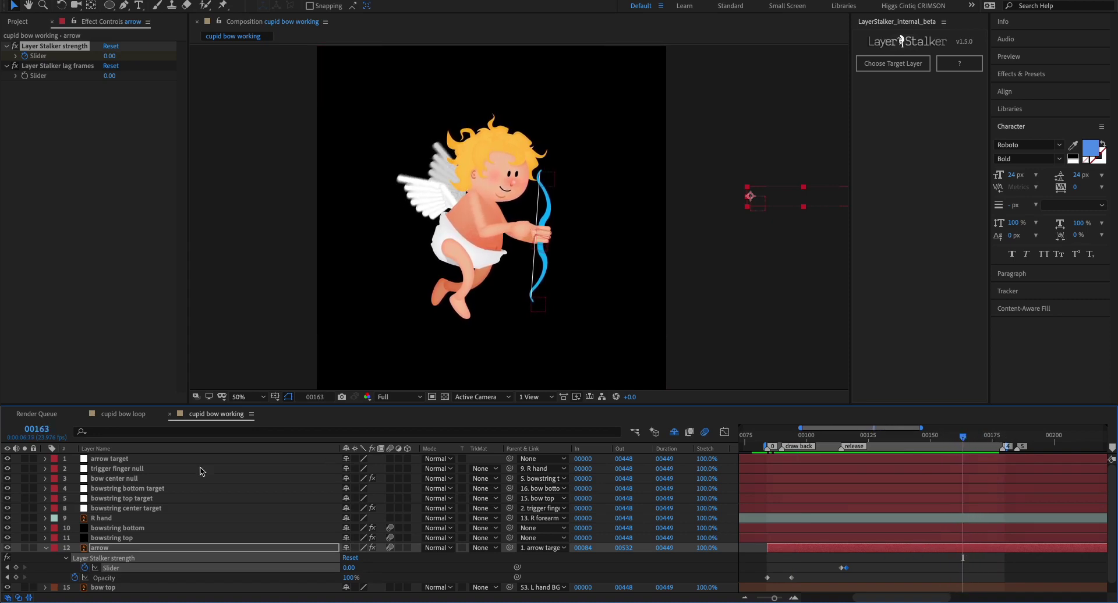
pyautogui.click(144, 499)
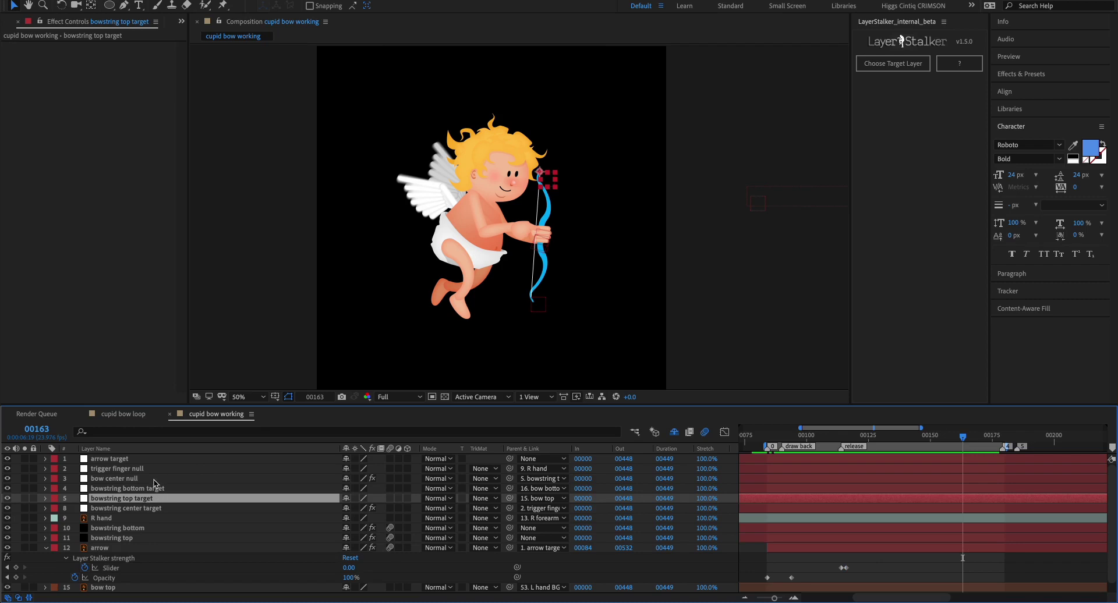
pyautogui.click(166, 509)
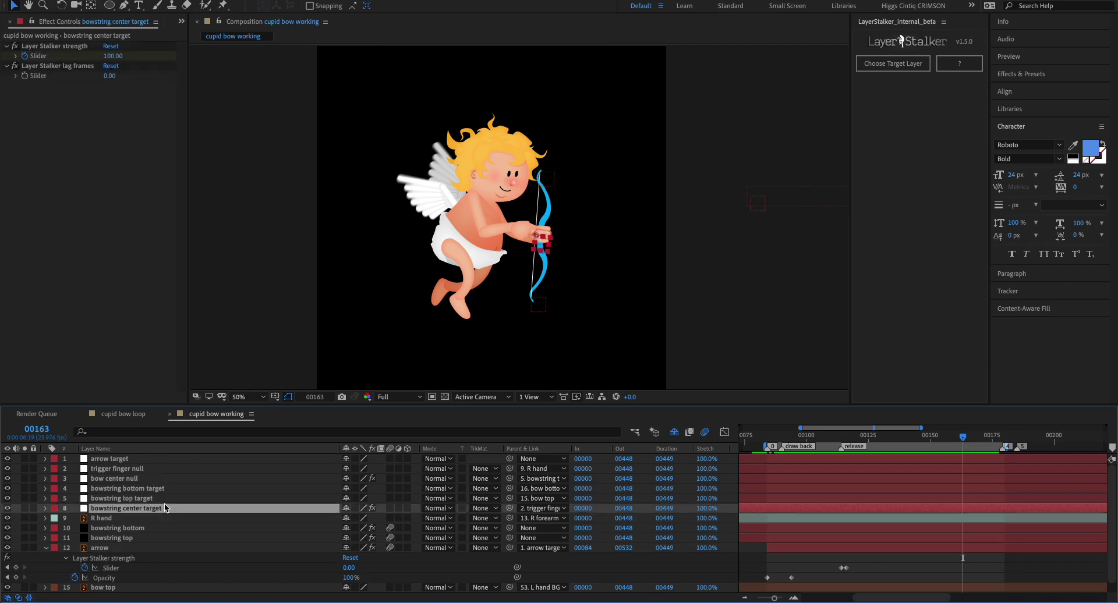
pyautogui.press('u')
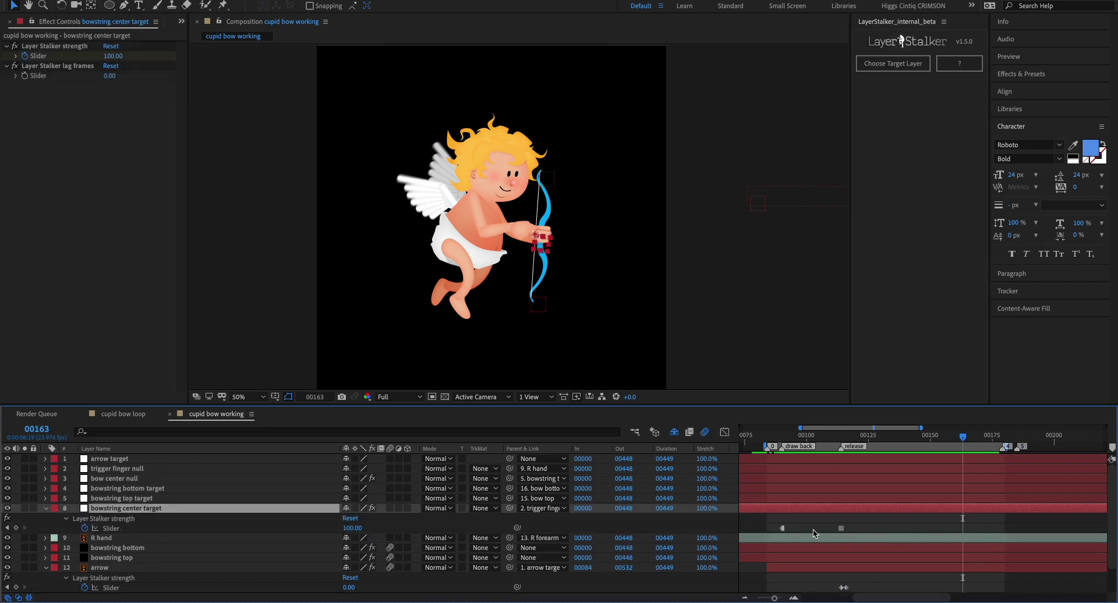
pyautogui.moveTo(814, 534); pyautogui.dragTo(770, 531)
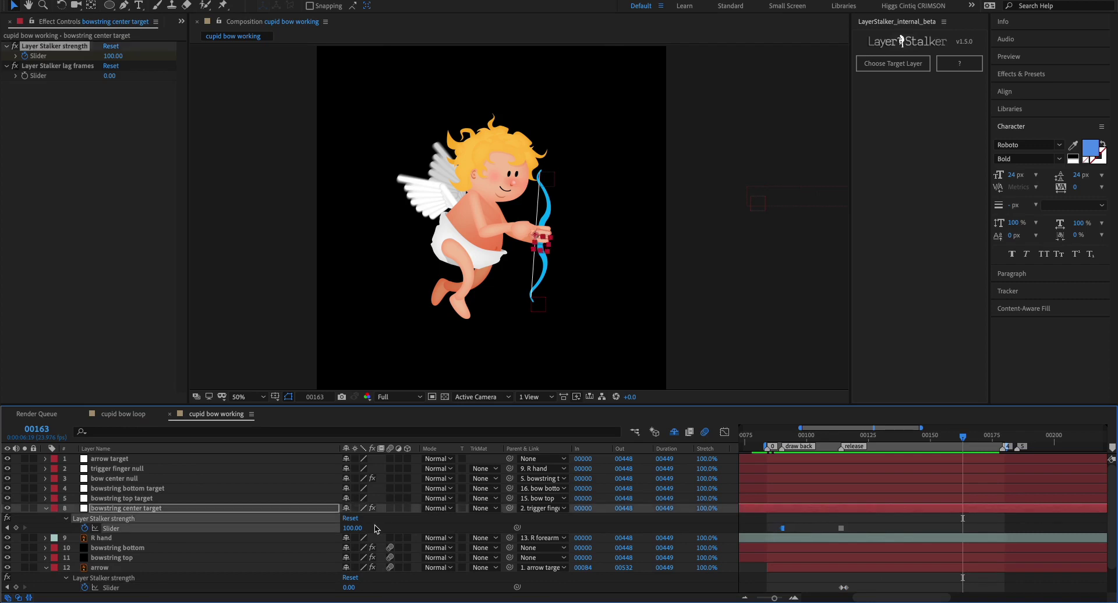
pyautogui.hotkey('ctrl', 'v')
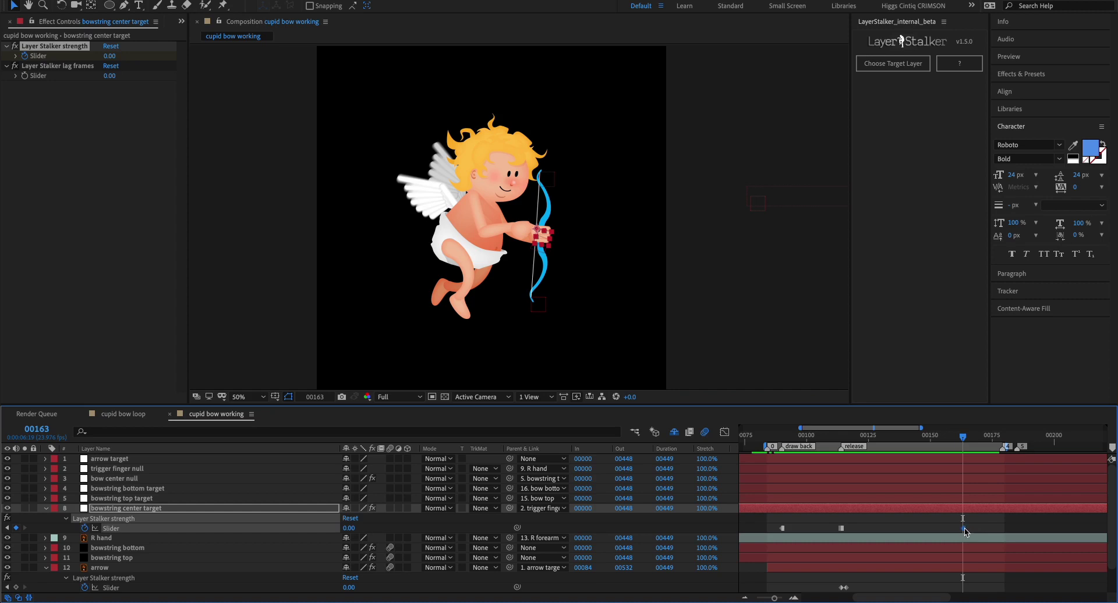
pyautogui.click(966, 438)
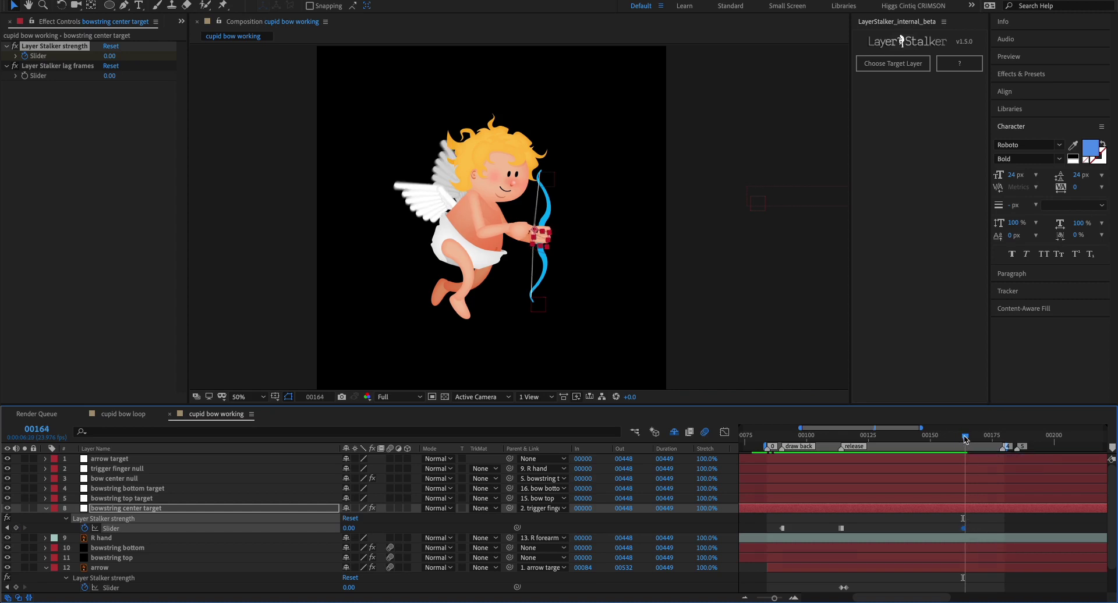
pyautogui.press('space')
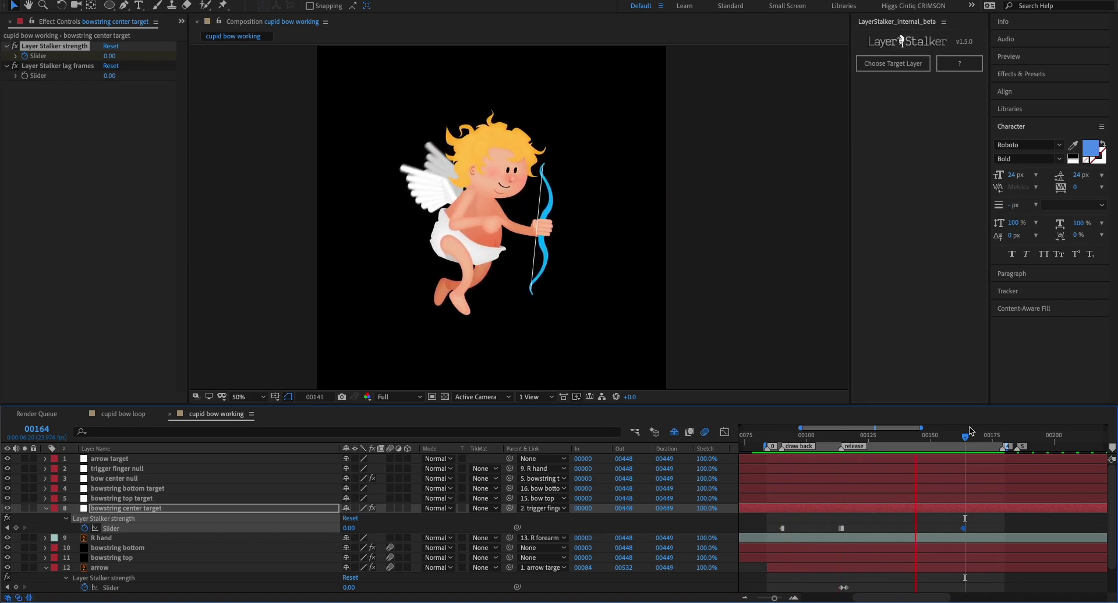
# Step: Stop the preview and show the Project panel's list of compositions
pyautogui.click(754, 356)
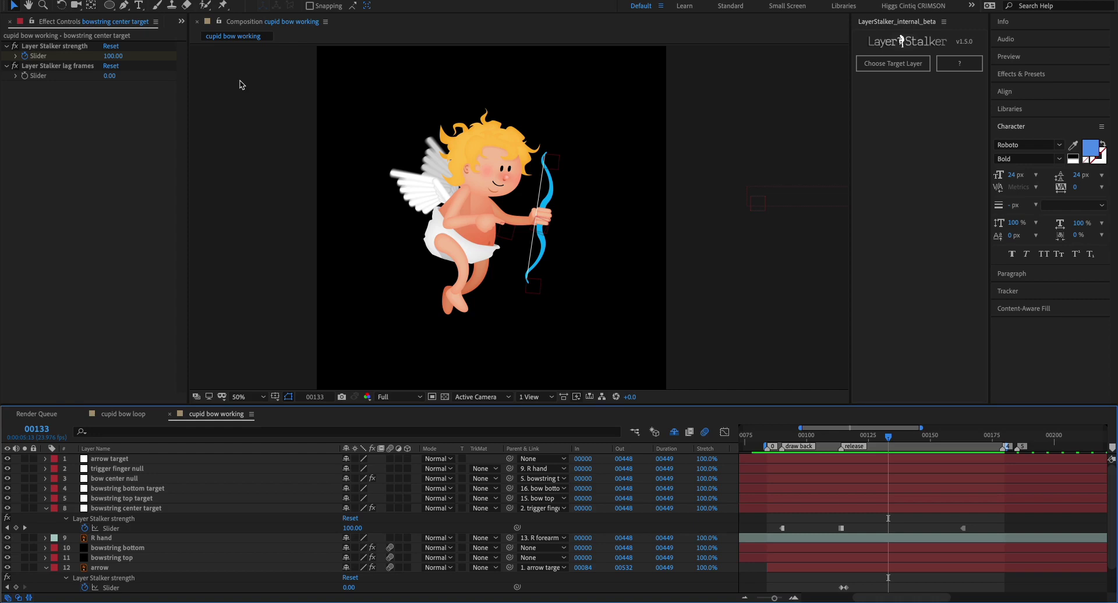
pyautogui.hotkey('ctrl', '0')
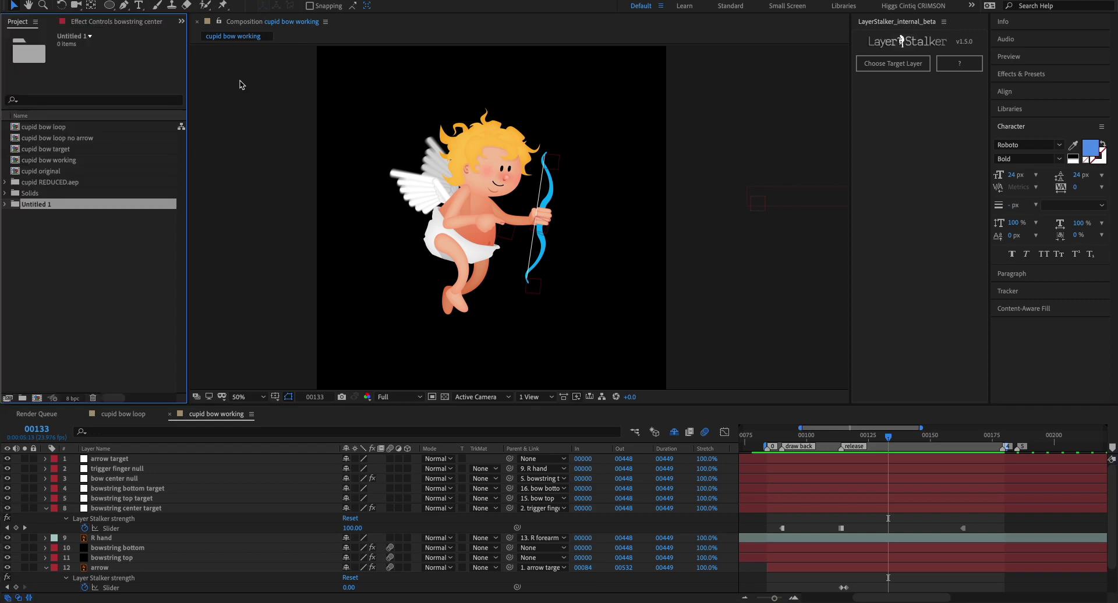
# Step: Open the cupid bow target comp and preview the nested cupid alone with layers 1–4 hidden
pyautogui.click(76, 163)
pyautogui.doubleClick(76, 152)
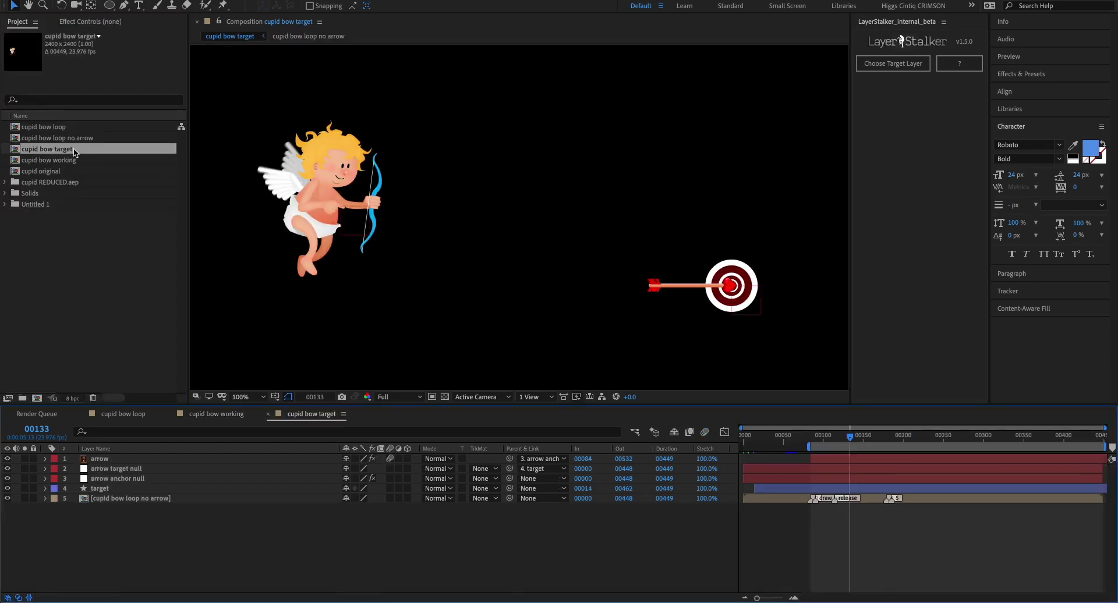
pyautogui.moveTo(837, 436); pyautogui.dragTo(819, 442)
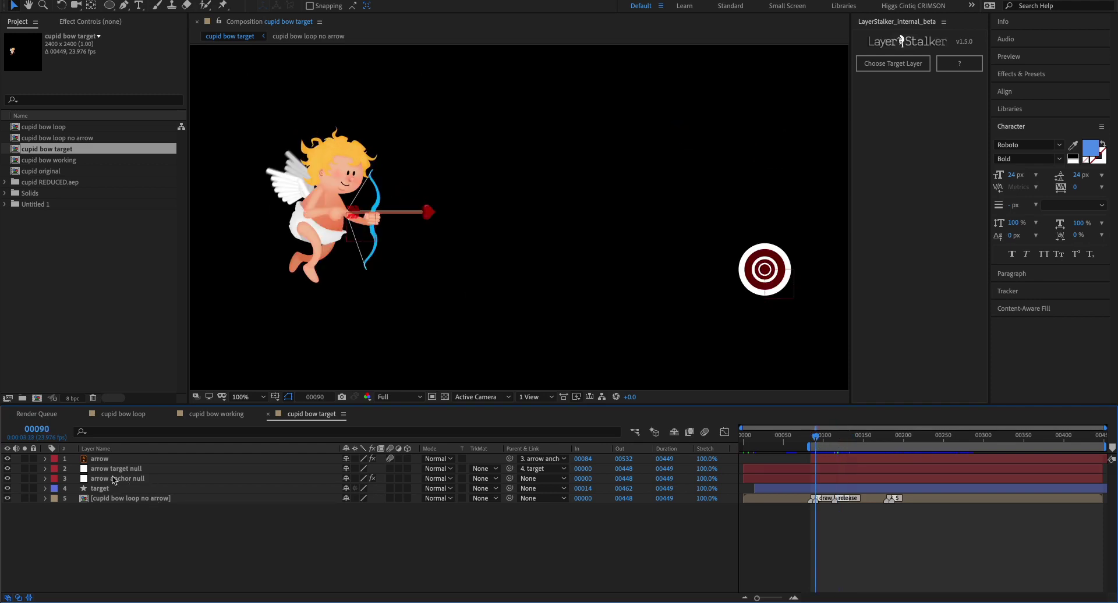
pyautogui.moveTo(13, 460); pyautogui.dragTo(8, 490)
pyautogui.click(134, 500)
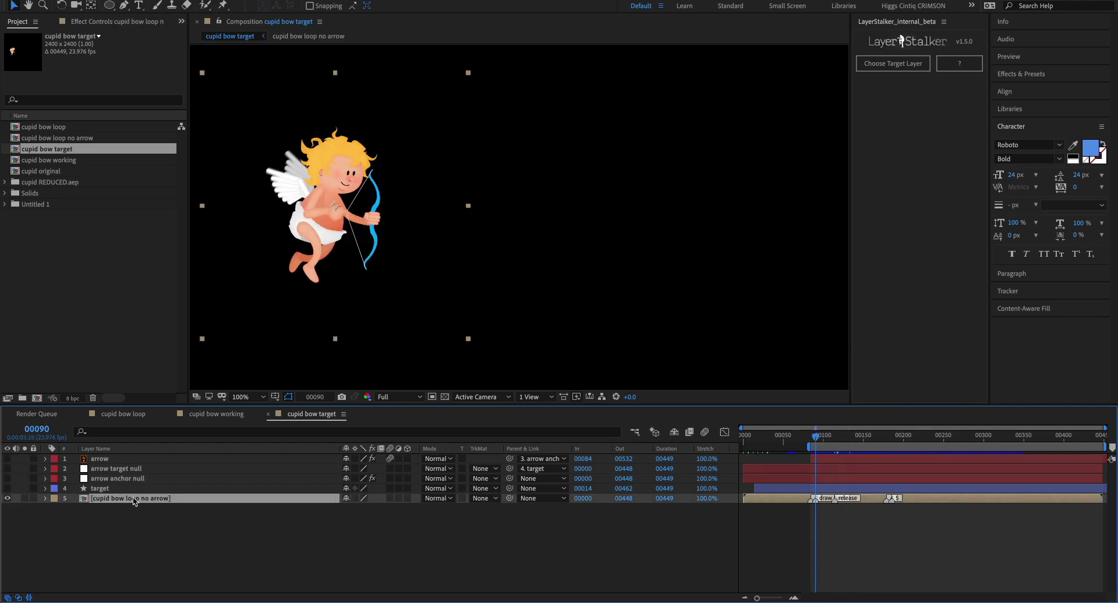
pyautogui.moveTo(830, 442); pyautogui.dragTo(820, 441)
pyautogui.press('space')
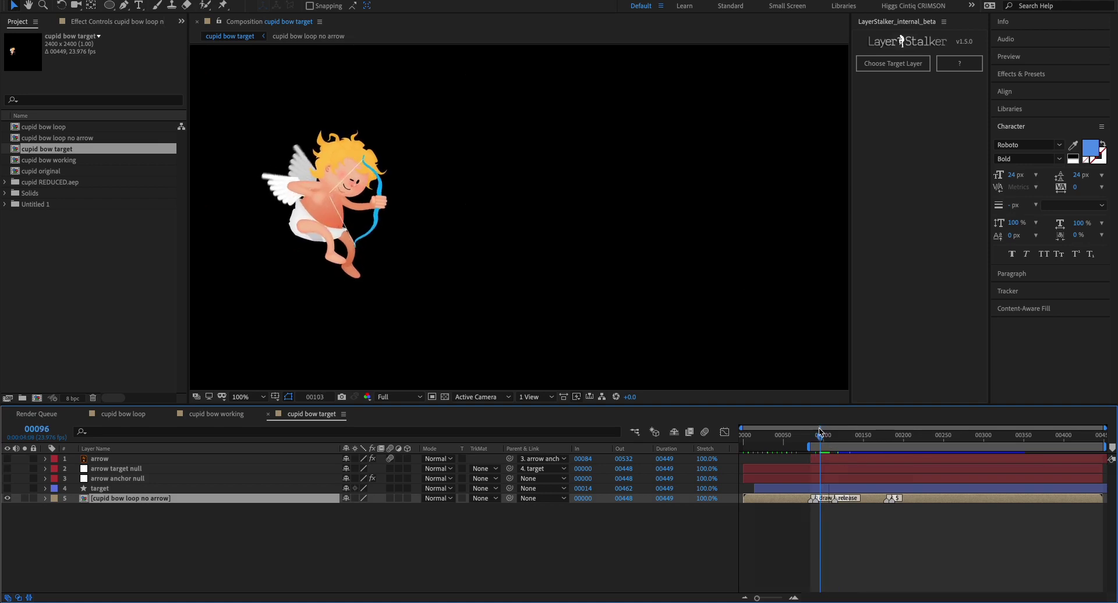
pyautogui.press('space')
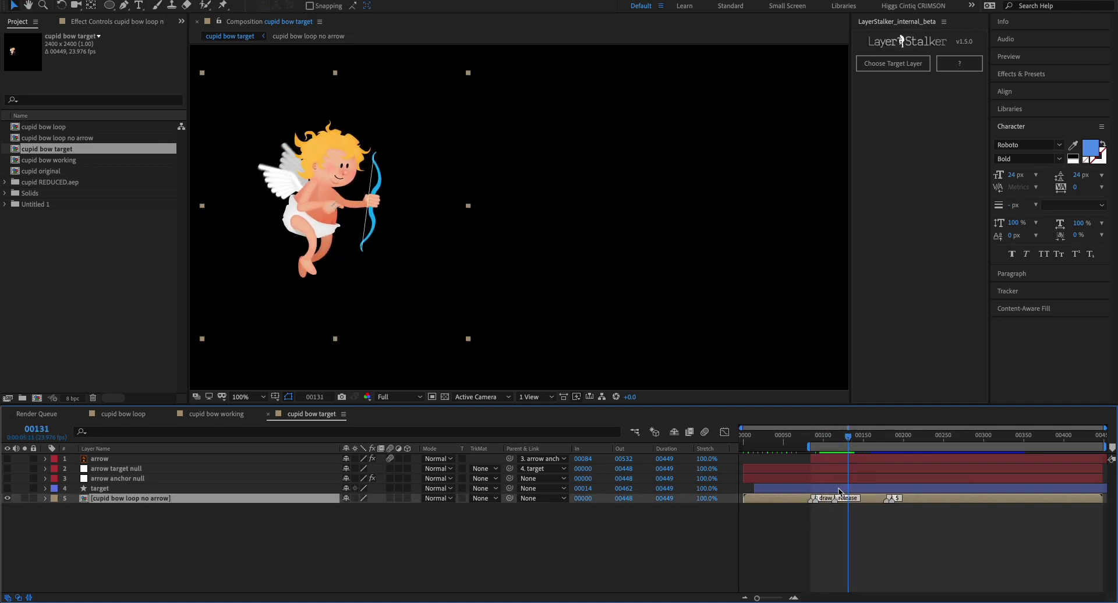
# Step: Make the target and arrow anchor null layers visible again
pyautogui.click(100, 490)
pyautogui.click(7, 489)
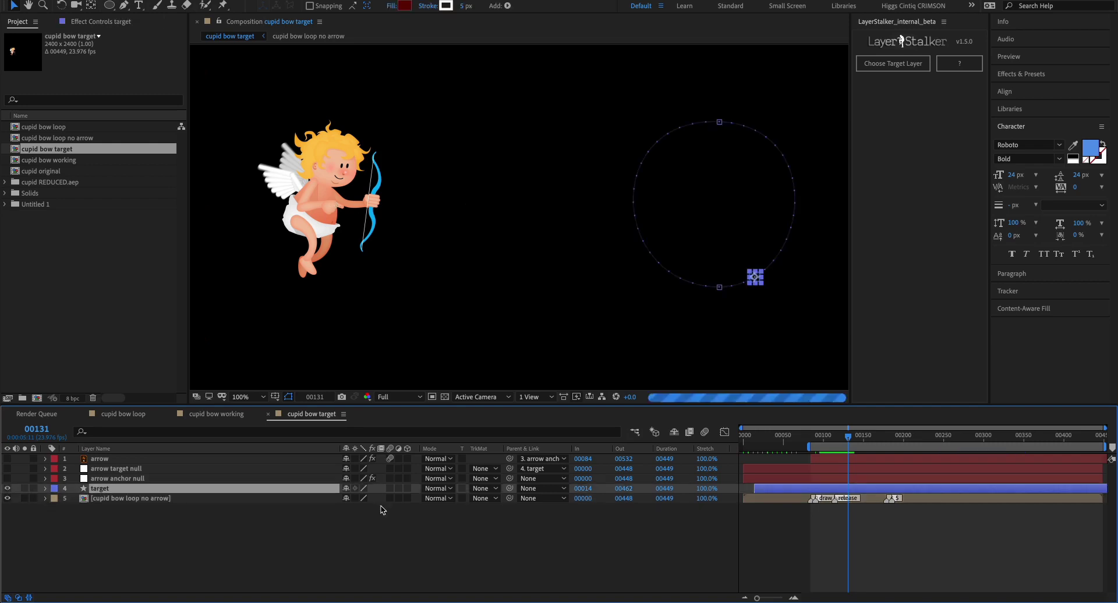
pyautogui.click(132, 519)
pyautogui.moveTo(833, 436); pyautogui.dragTo(809, 435)
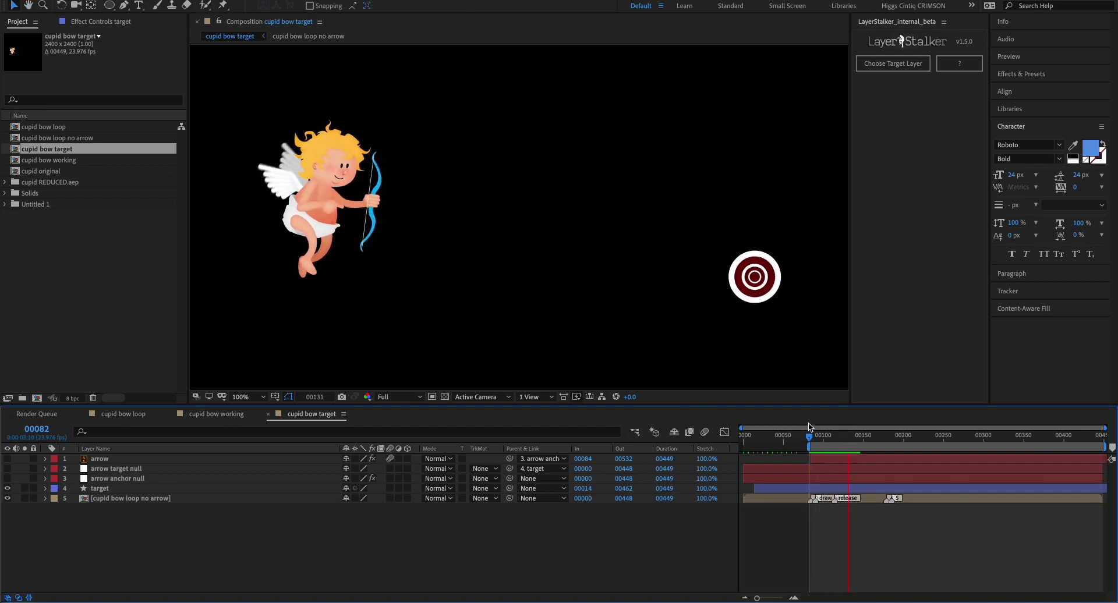
pyautogui.press('space')
pyautogui.click(105, 478)
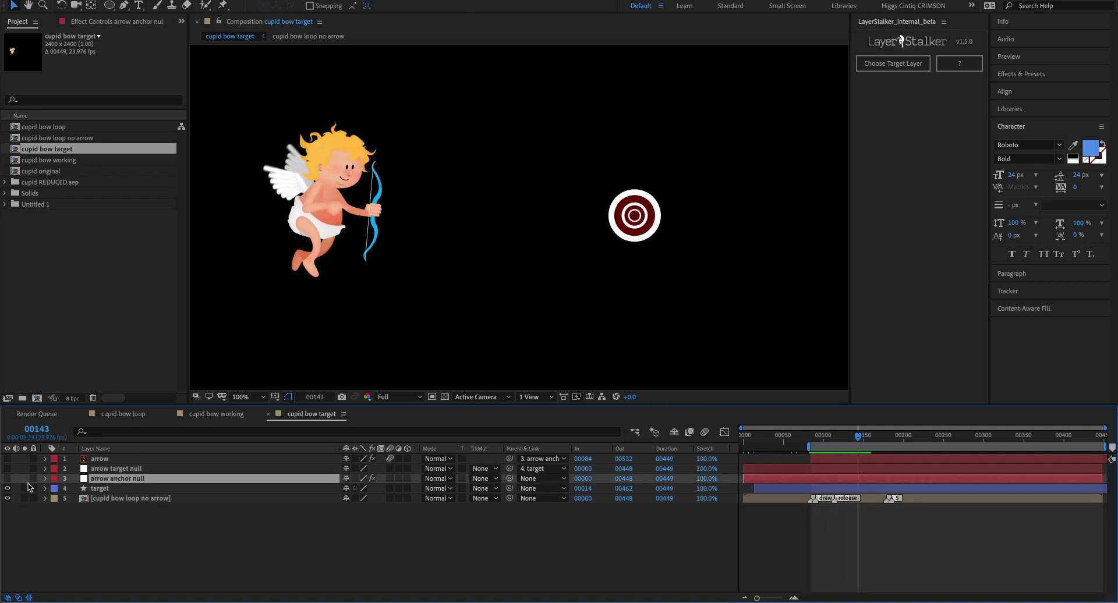
pyautogui.click(7, 479)
# Step: Stalk arrow anchor null's Position to '2 - trigger finger null' inside layer 5, then scrub to check
pyautogui.press('p')
pyautogui.click(96, 490)
pyautogui.click(897, 64)
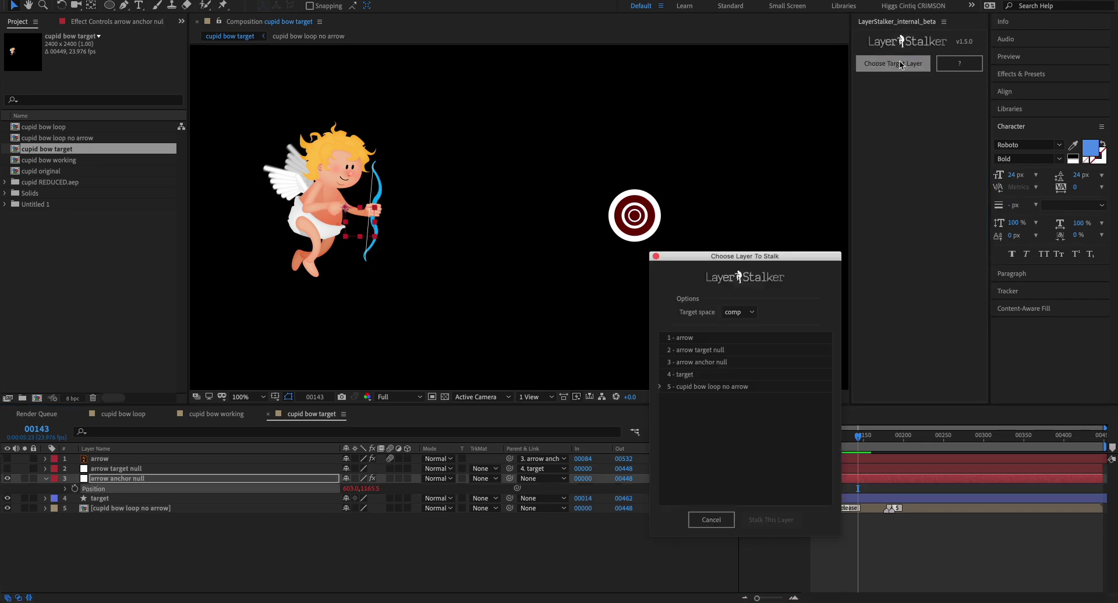
pyautogui.click(664, 387)
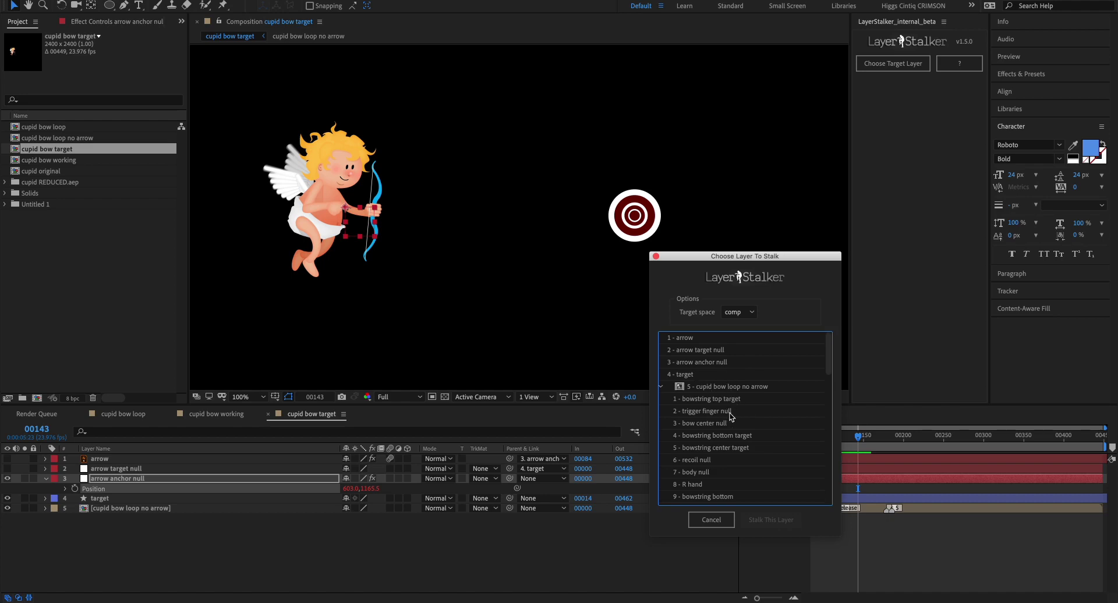
pyautogui.click(701, 411)
pyautogui.click(770, 520)
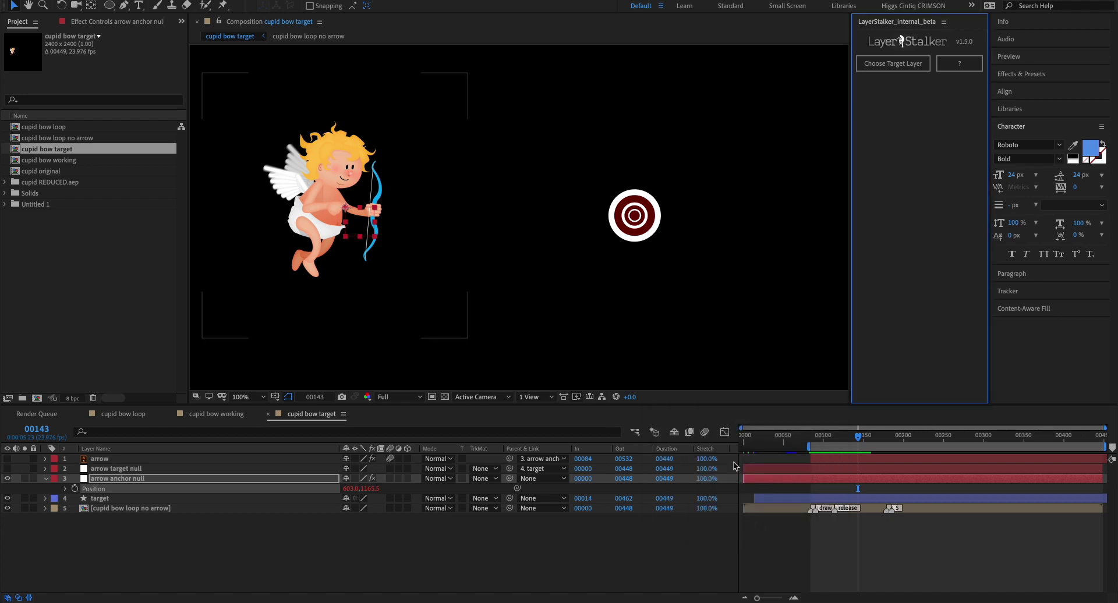
pyautogui.moveTo(821, 437)
pyautogui.mouseDown()
pyautogui.moveTo(847, 438)
pyautogui.moveTo(836, 438)
pyautogui.mouseUp()
# Step: Show arrow target null and arrow, go to frame 153, and reveal the arrow's Position
pyautogui.click(125, 469)
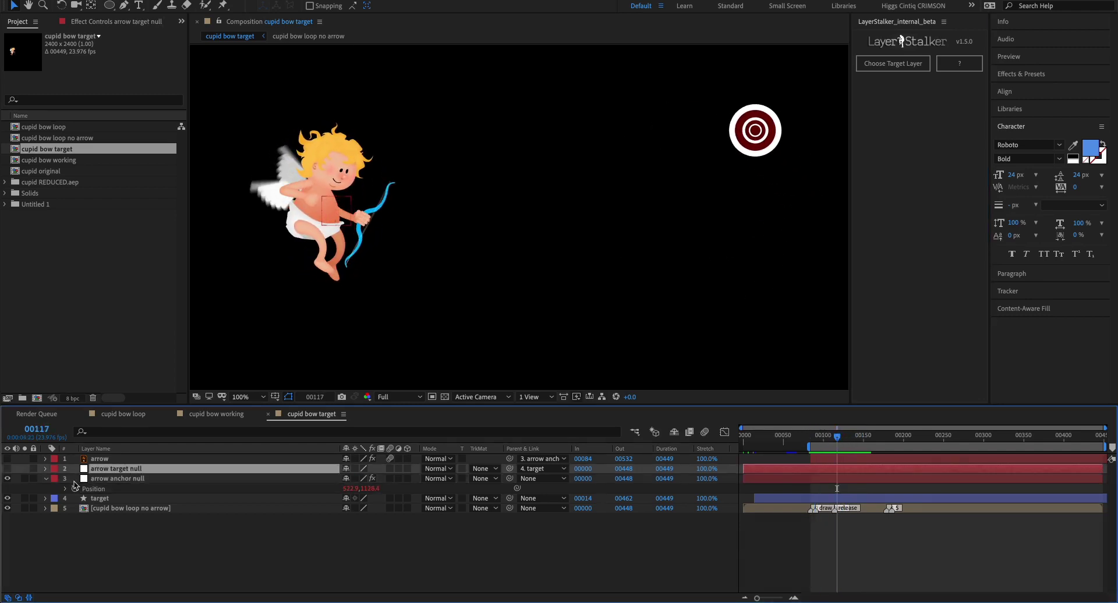
pyautogui.click(7, 469)
pyautogui.moveTo(872, 441); pyautogui.dragTo(866, 438)
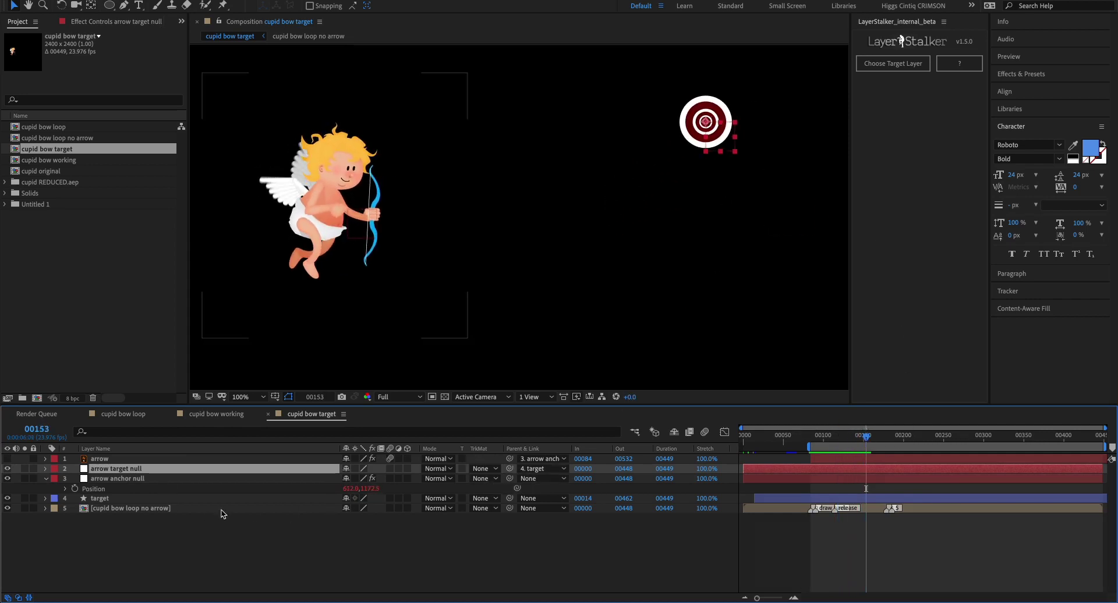
pyautogui.click(117, 460)
pyautogui.click(8, 459)
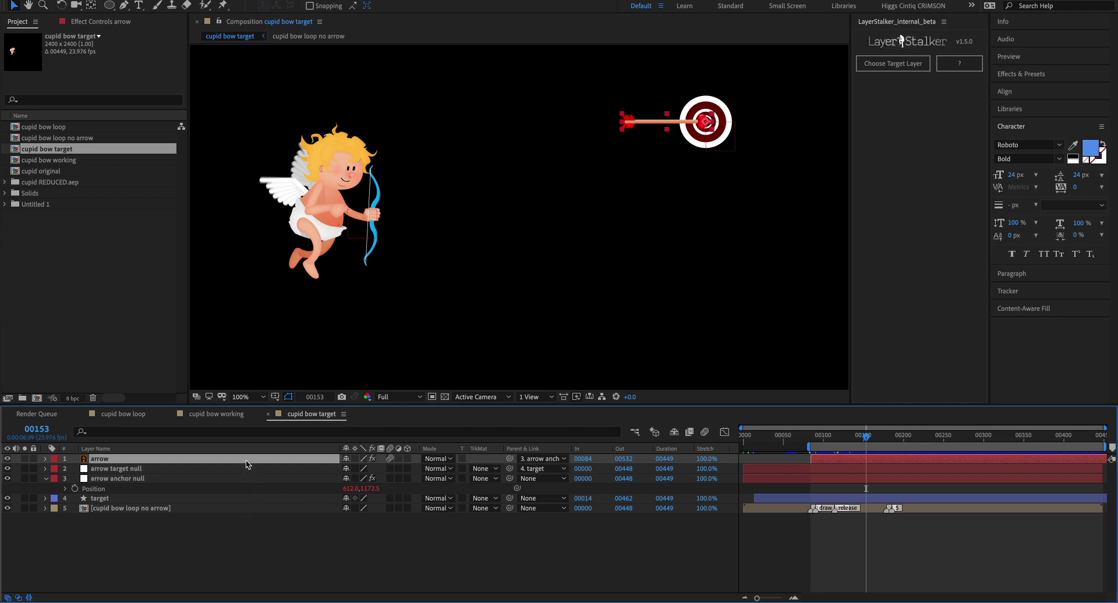
pyautogui.press('p')
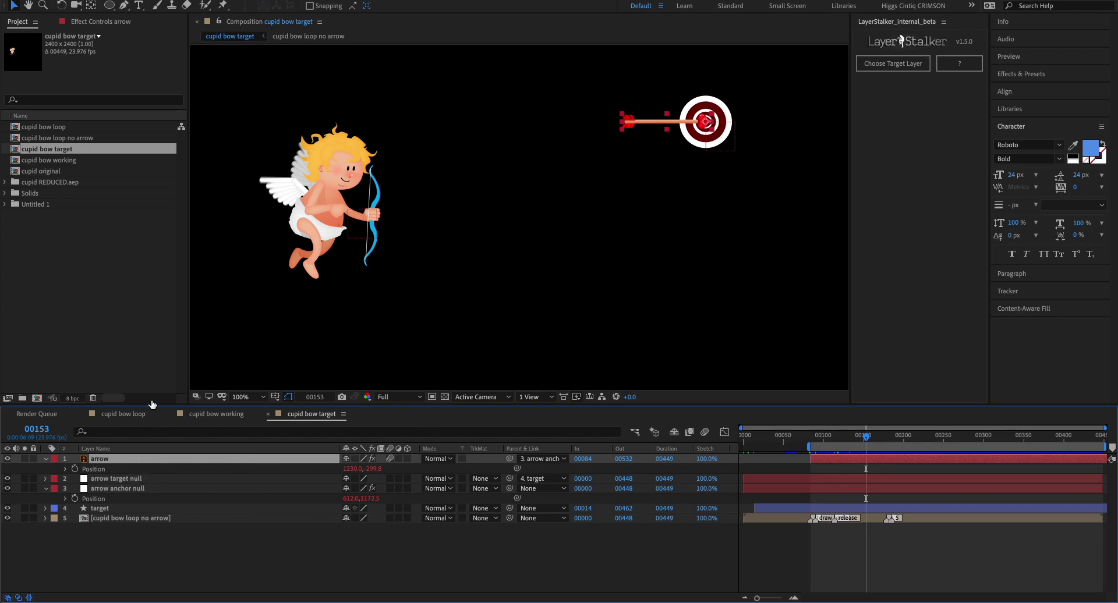
# Step: Lower the arrow's Layer Stalker strength to 67 at frame 153, undoing an accidental deletion
pyautogui.click(105, 23)
pyautogui.moveTo(114, 56)
pyautogui.mouseDown()
pyautogui.moveTo(90, 63)
pyautogui.moveTo(98, 56)
pyautogui.mouseUp()
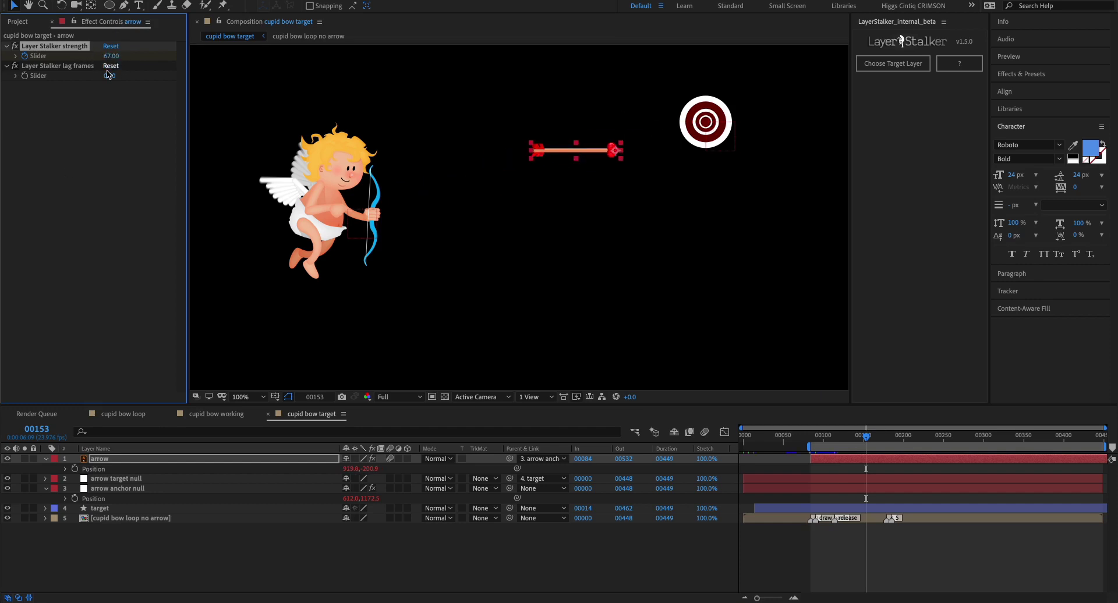
pyautogui.press('u')
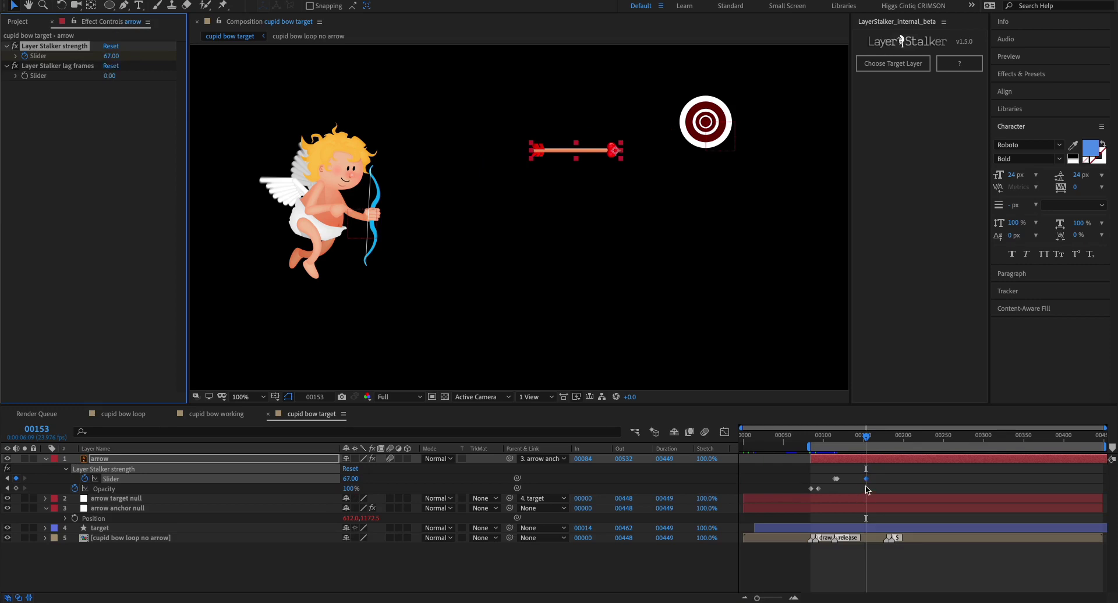
pyautogui.press('Delete')
pyautogui.hotkey('ctrl', 'z')
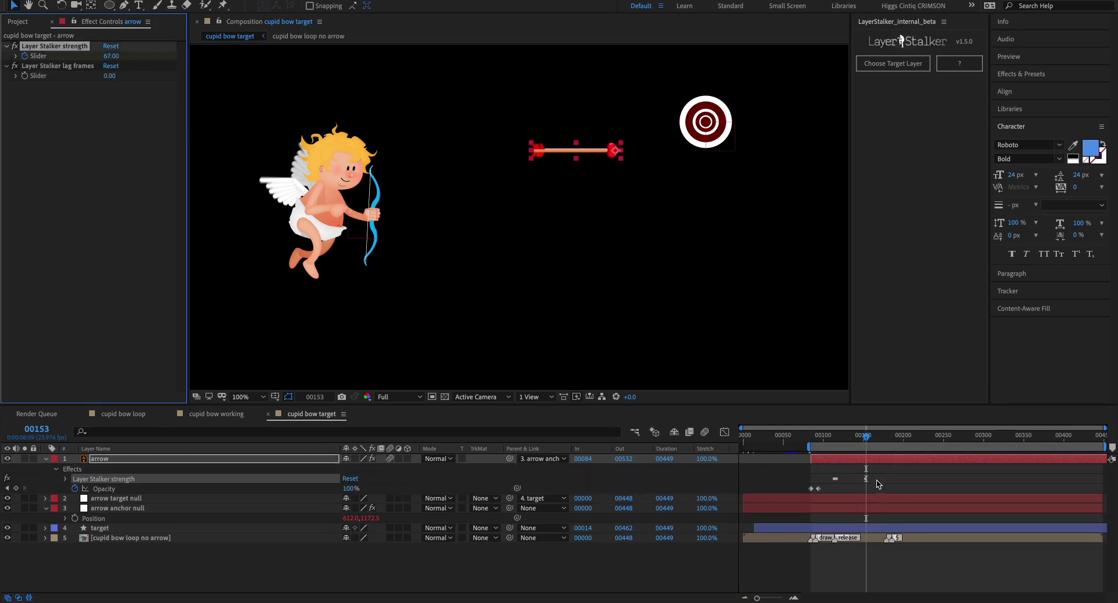
# Step: Reveal the strength keyframes and preview the arrow's flight from frame 84
pyautogui.click(868, 455)
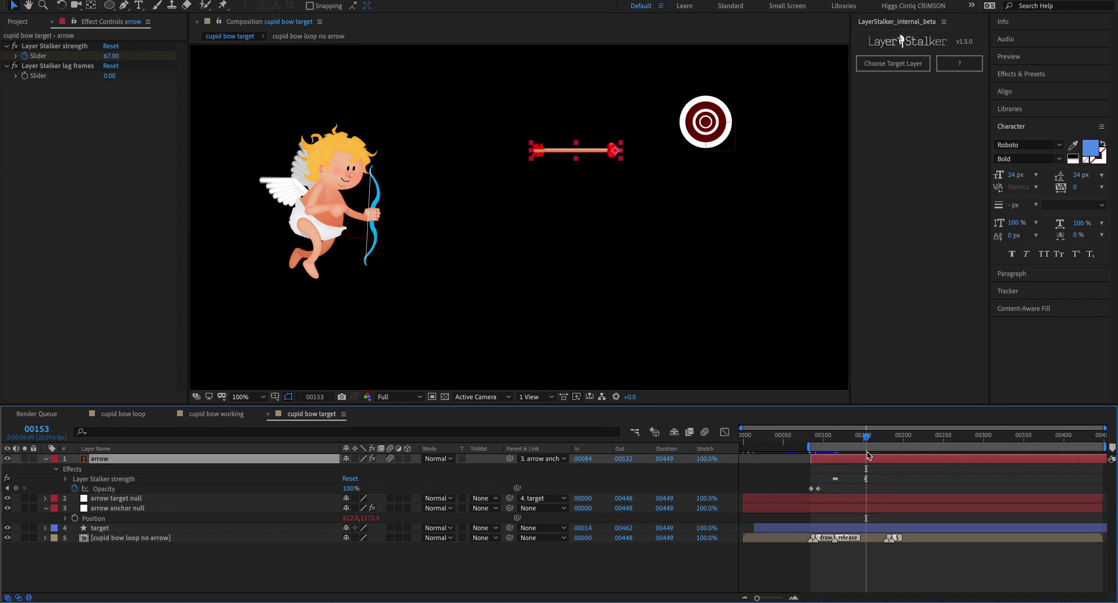
pyautogui.press('u')
pyautogui.click(868, 479)
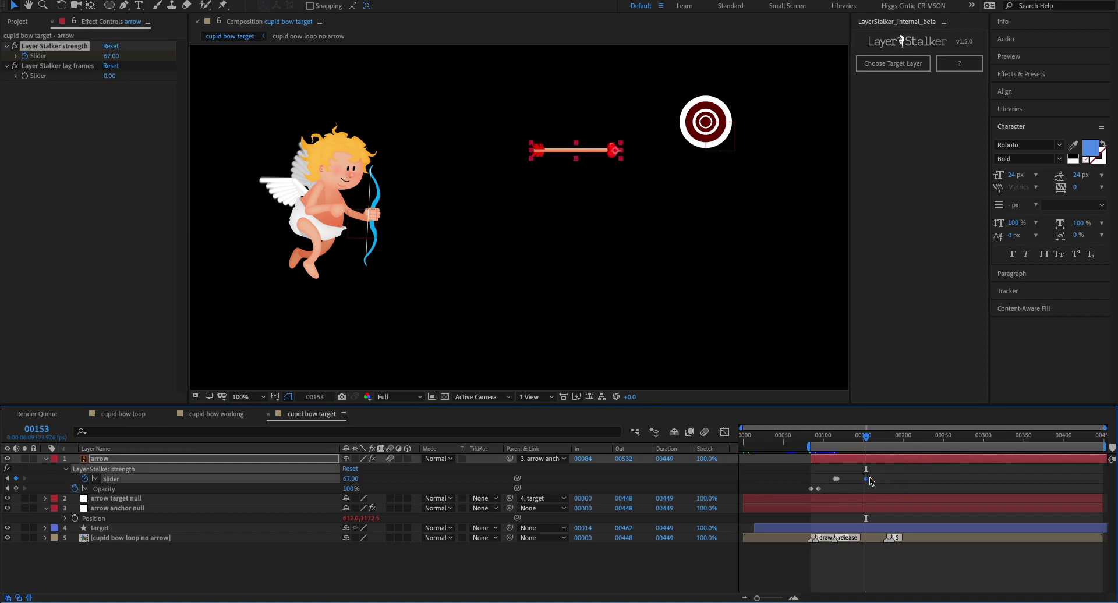
pyautogui.moveTo(845, 436); pyautogui.dragTo(809, 436)
pyautogui.press('space')
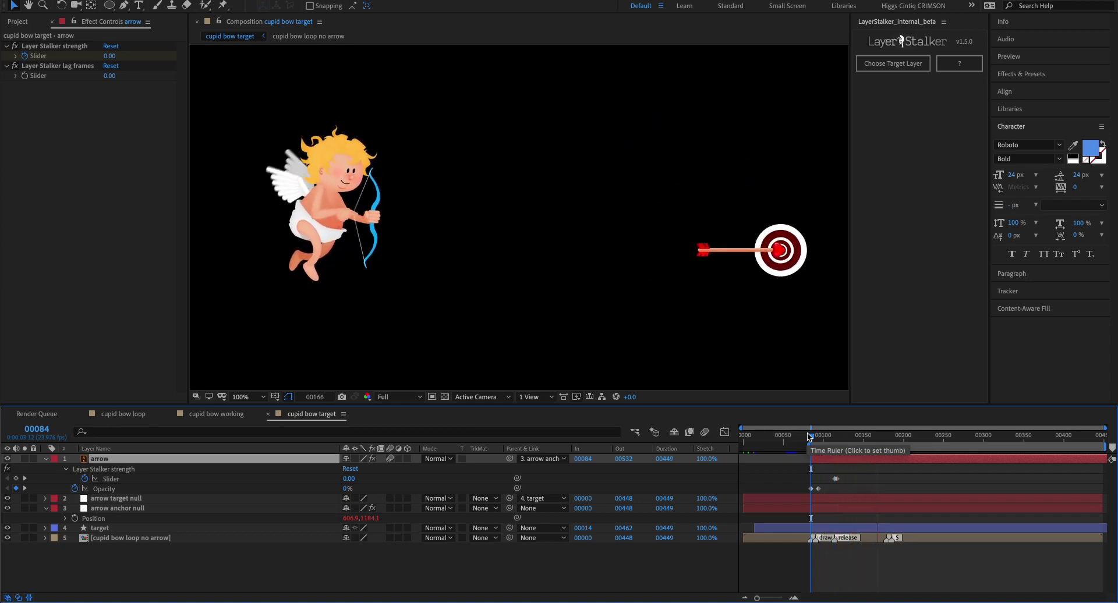
# Step: Drag the nested cupid bow loop no arrow layer up-left and preview the shot from frame 84
pyautogui.click(175, 538)
pyautogui.moveTo(338, 225); pyautogui.dragTo(400, 312)
pyautogui.click(811, 432)
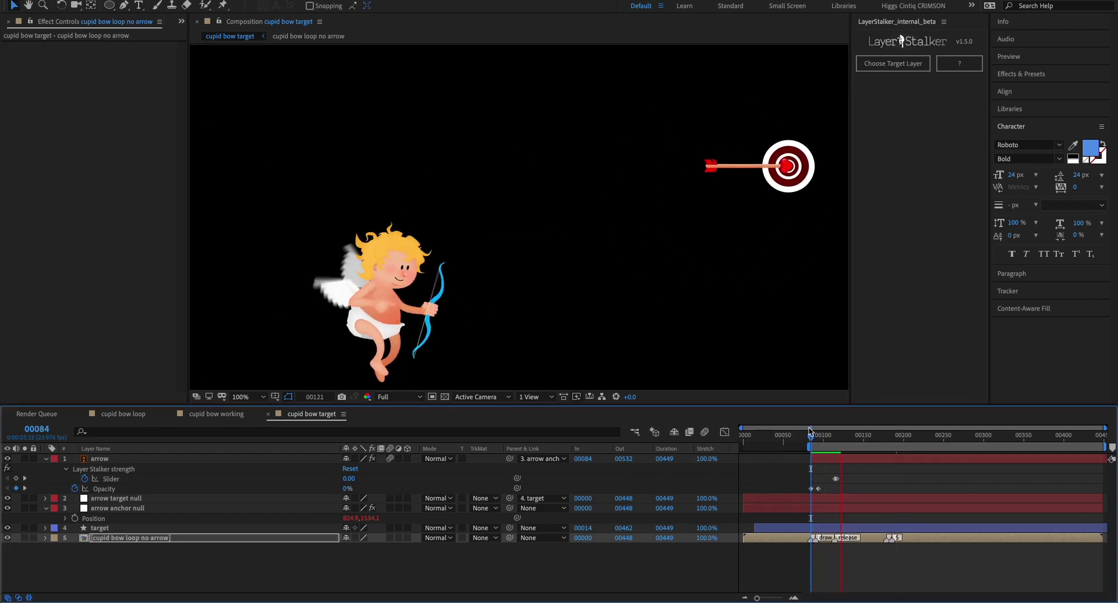
pyautogui.press('space')
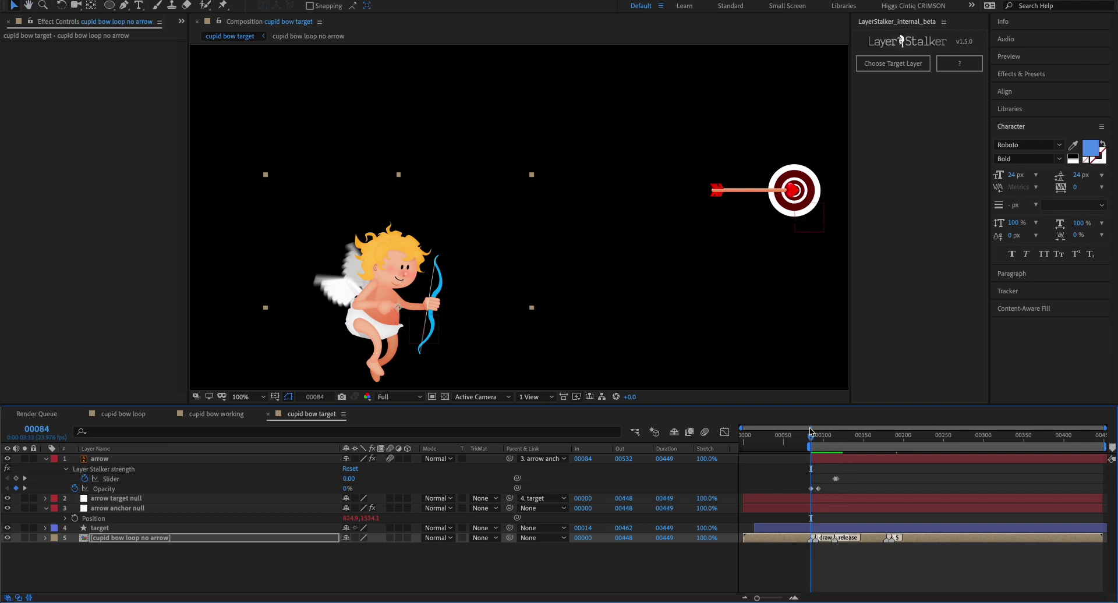
pyautogui.moveTo(820, 437); pyautogui.dragTo(809, 430)
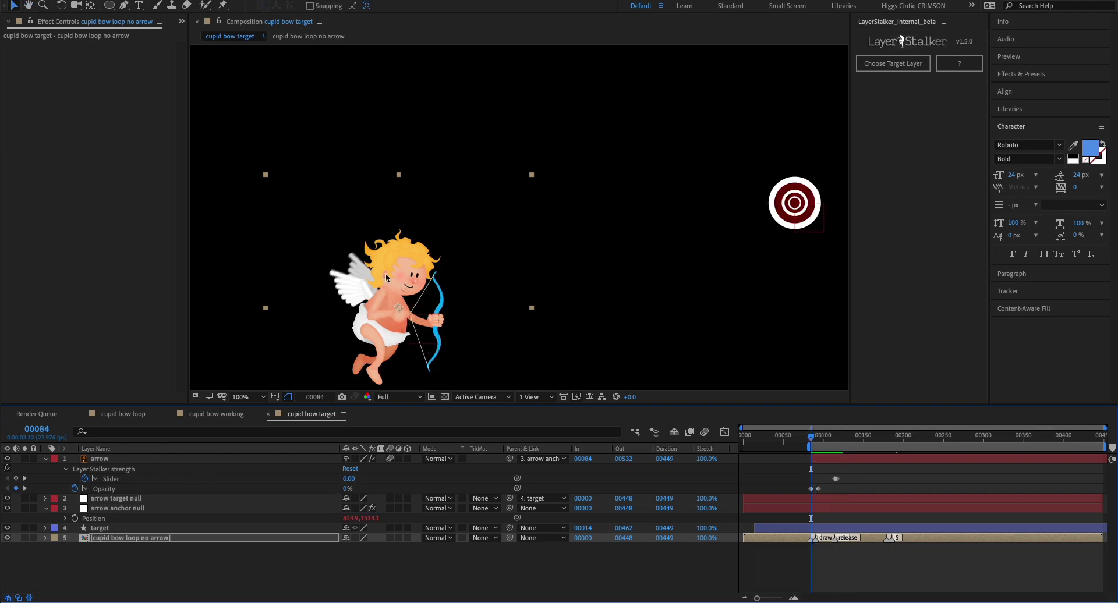
pyautogui.moveTo(429, 376)
pyautogui.mouseDown()
pyautogui.moveTo(400, 268)
pyautogui.moveTo(367, 215)
pyautogui.mouseUp()
pyautogui.moveTo(811, 434)
pyautogui.mouseDown()
pyautogui.moveTo(821, 435)
pyautogui.moveTo(810, 431)
pyautogui.mouseUp()
pyautogui.press('space')
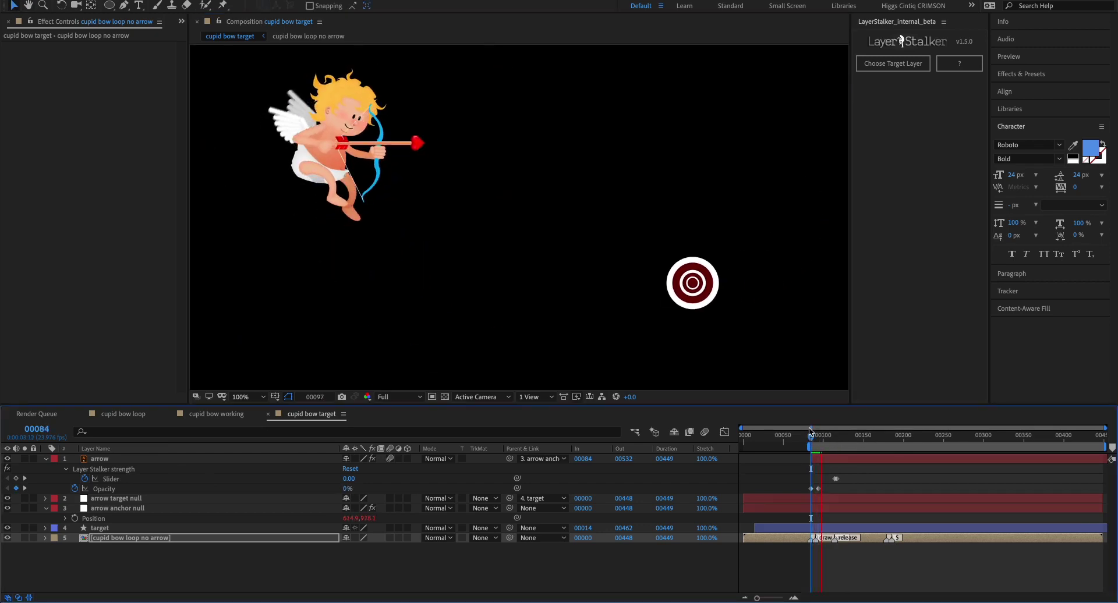